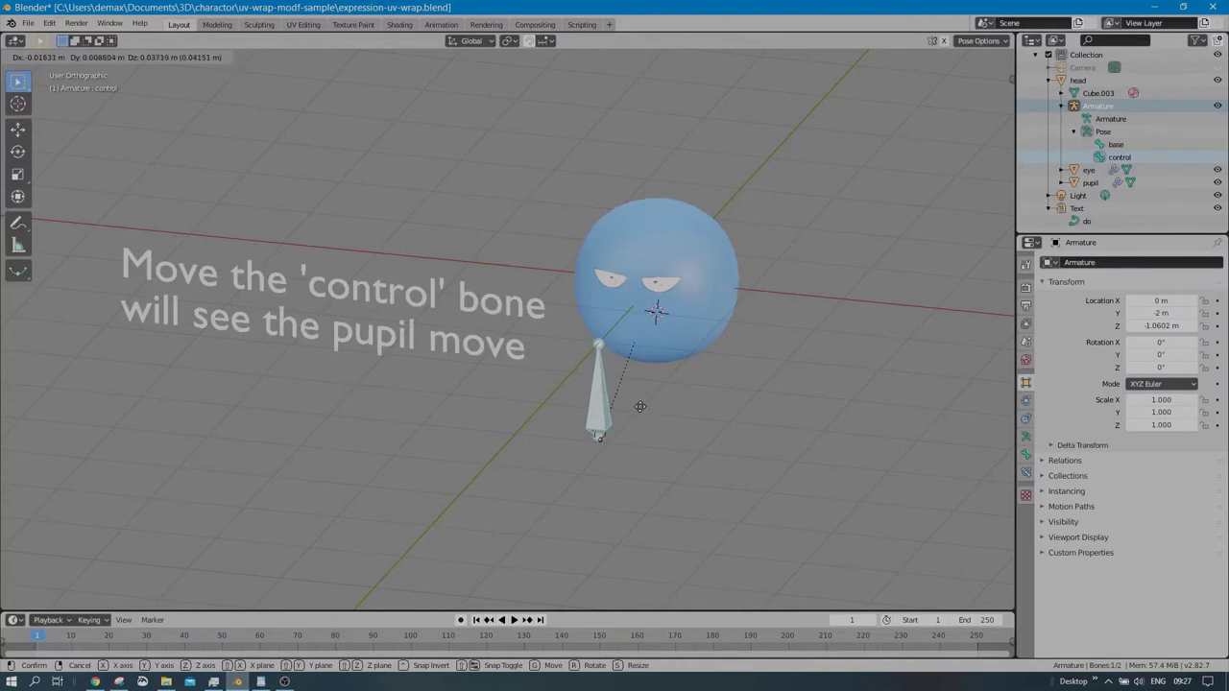
# - Confirm the control bone's new position, save expression-uv-wrap.blend and close the project
pyautogui.click(639, 405)
pyautogui.moveTo(639, 399); pyautogui.dragTo(639, 388, button='middle')
pyautogui.hotkey('ctrl', 's')
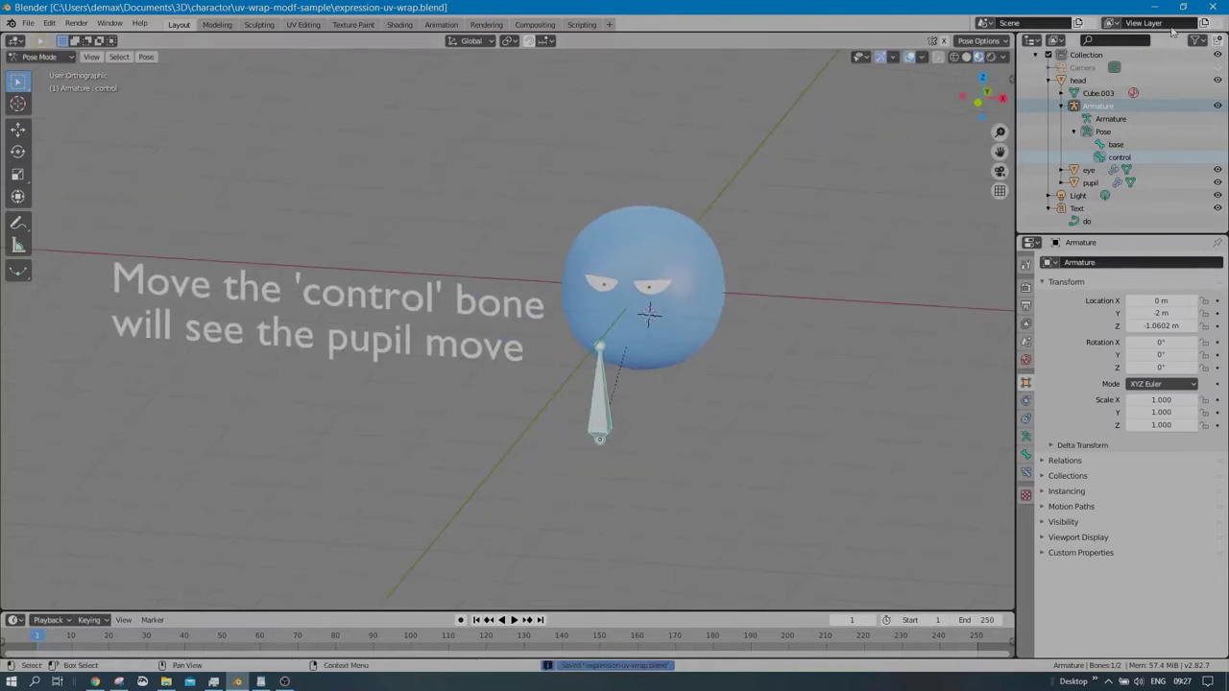
pyautogui.click(1212, 7)
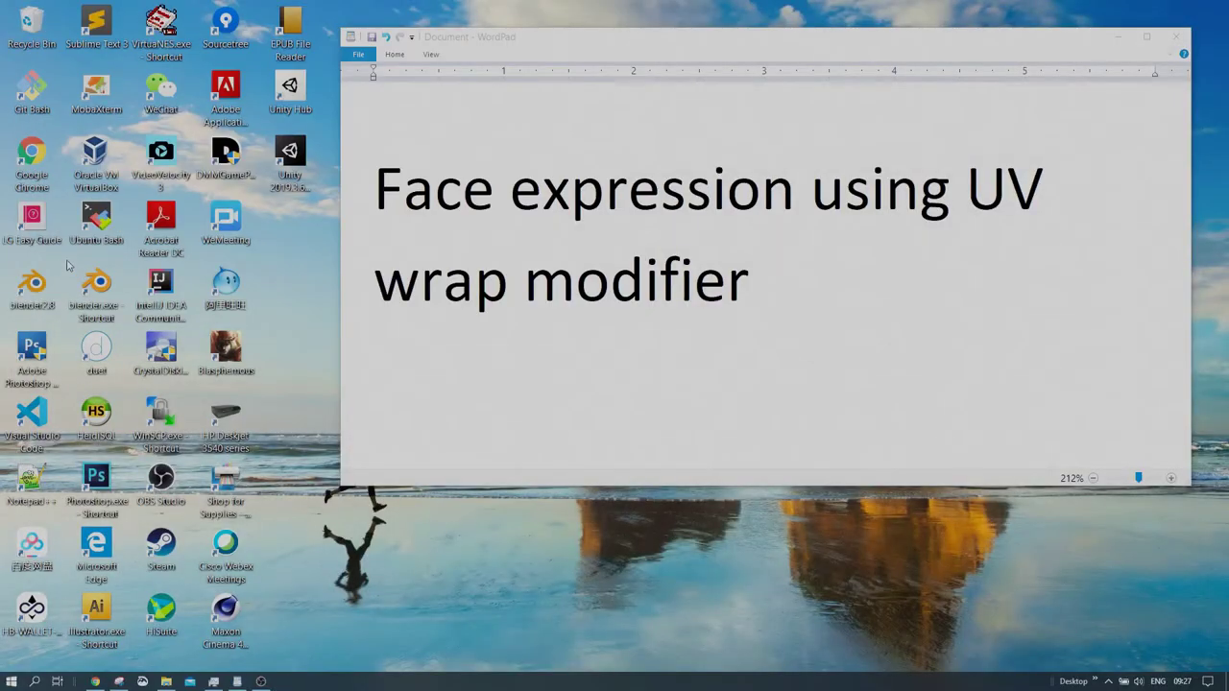
# - Start a fresh Blender session and hide the default camera from the viewport
pyautogui.doubleClick(37, 286)
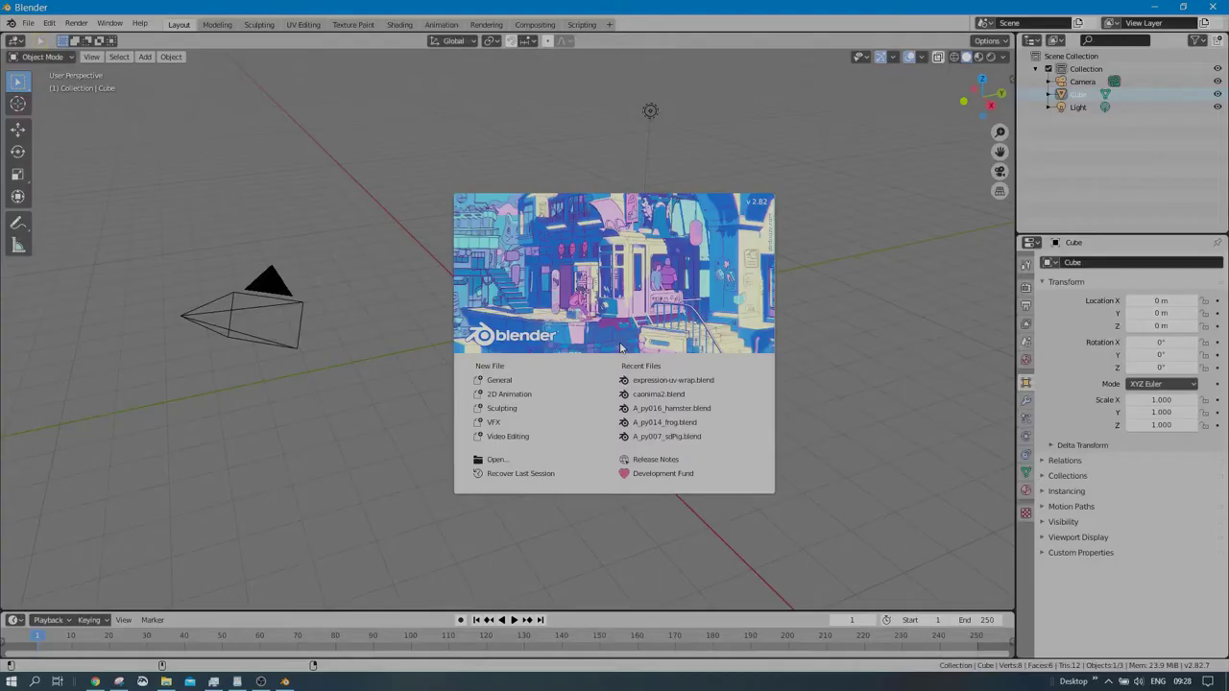
pyautogui.click(397, 346)
pyautogui.click(240, 311)
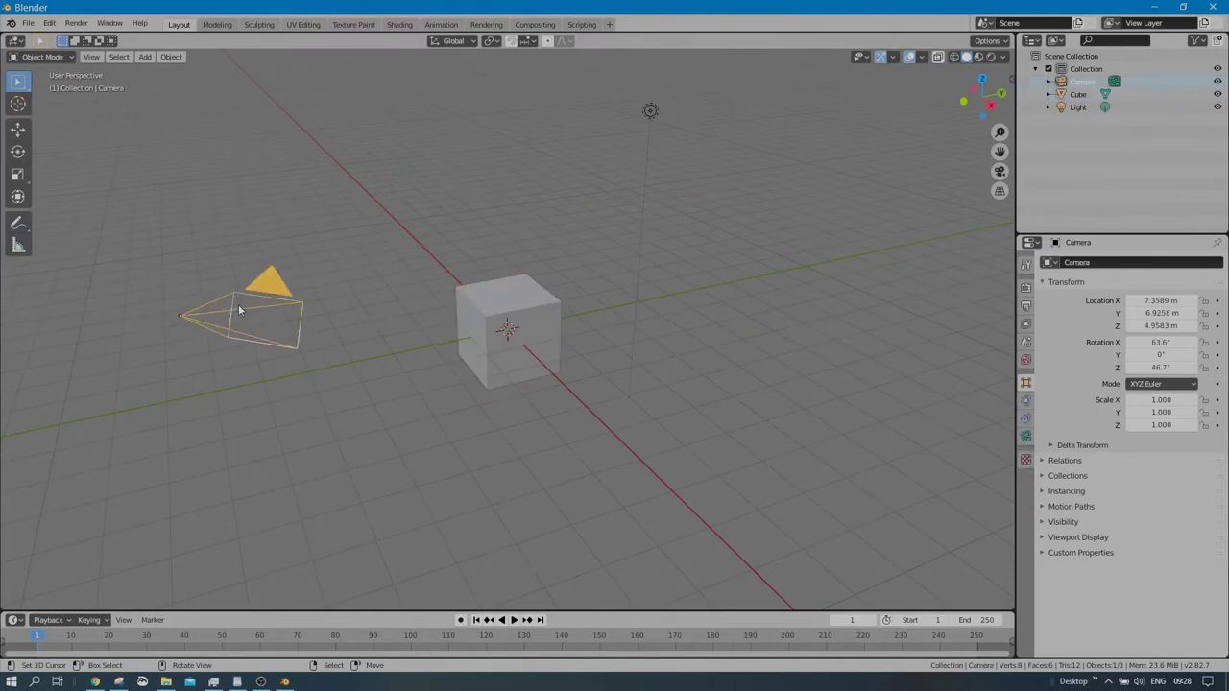
pyautogui.press('Delete')
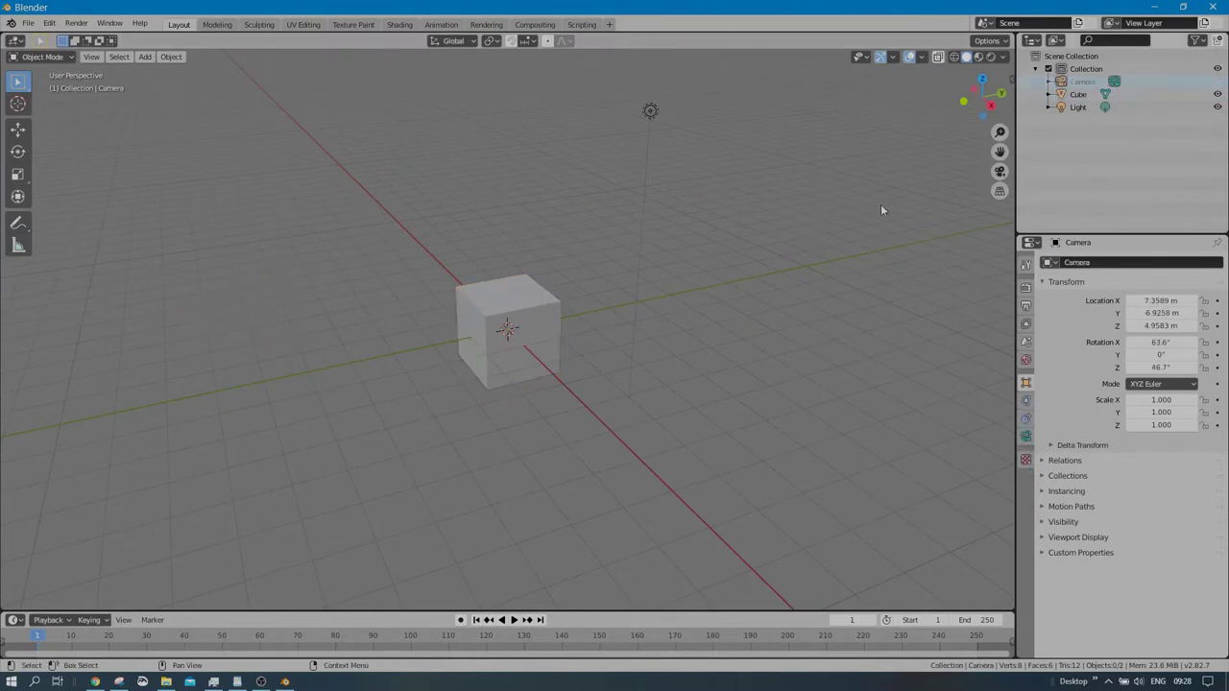
# - Select the default cube and switch the viewport from perspective to orthographic projection
pyautogui.click(489, 288)
pyautogui.moveTo(551, 282); pyautogui.dragTo(548, 322, button='middle')
pyautogui.click(91, 57)
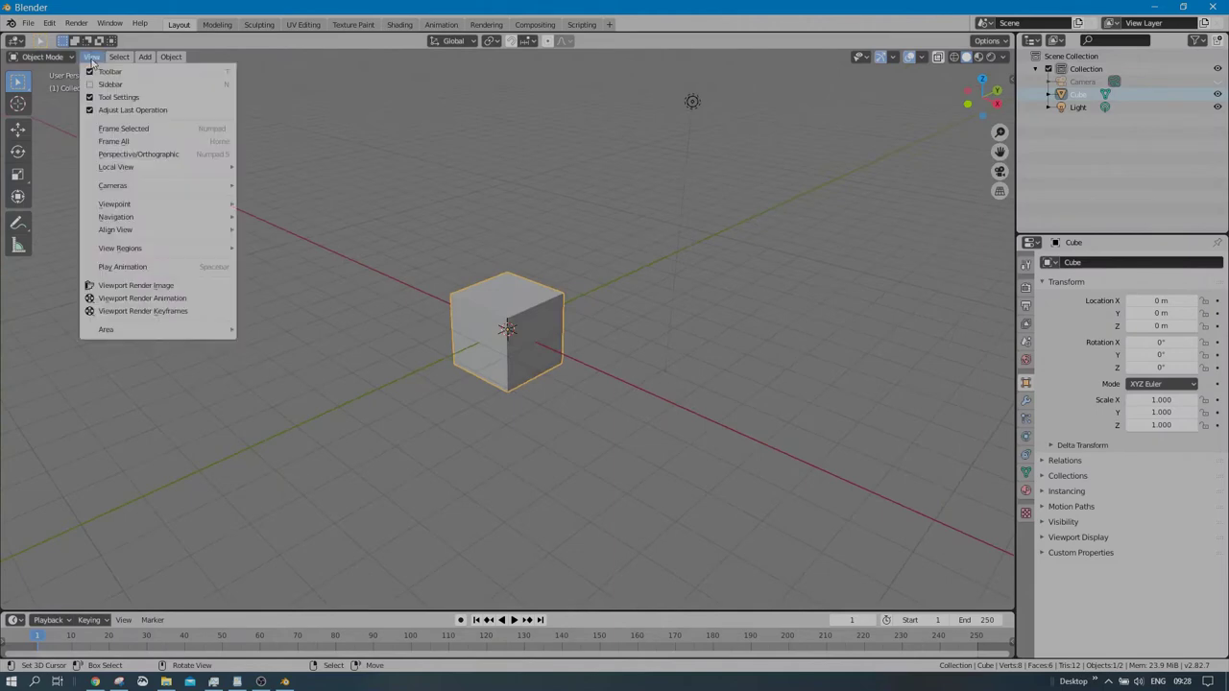
pyautogui.click(146, 157)
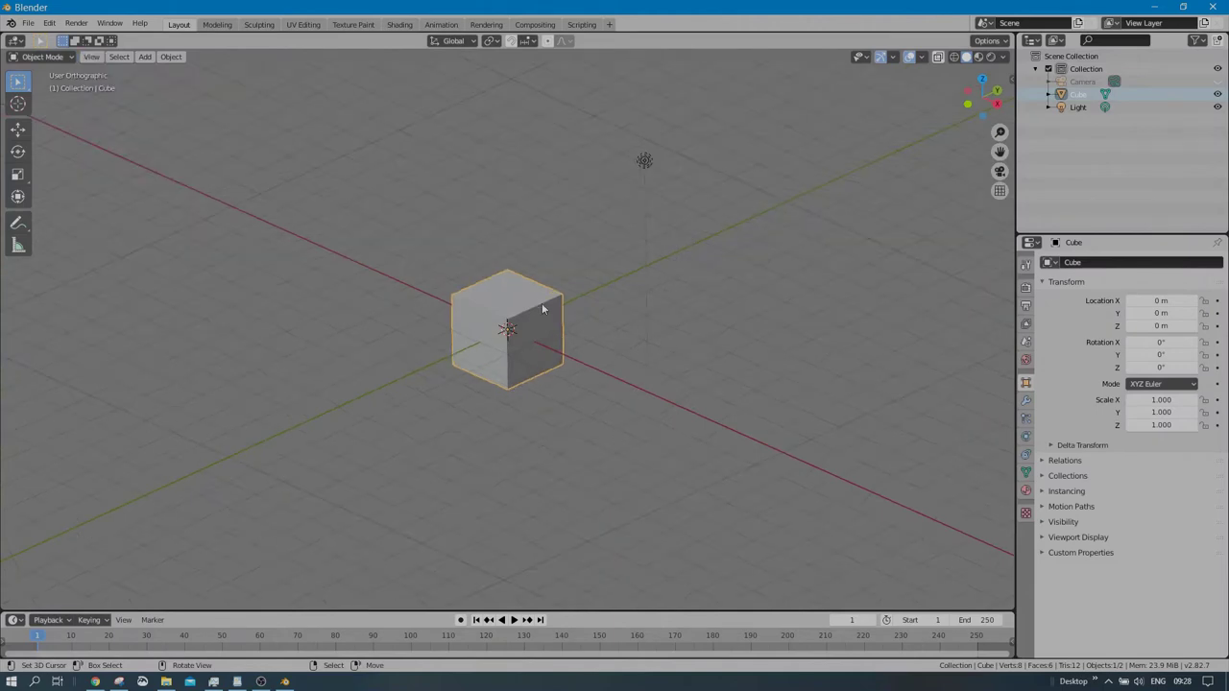
# - Add a Subdivision Surface modifier to the cube with both the viewport and render levels set to 3
pyautogui.scroll(3, 560, 307)
pyautogui.moveTo(563, 310)
pyautogui.mouseDown(button='middle')
pyautogui.moveTo(601, 323)
pyautogui.moveTo(568, 318)
pyautogui.mouseUp(button='middle')
pyautogui.scroll(1, 511, 324)
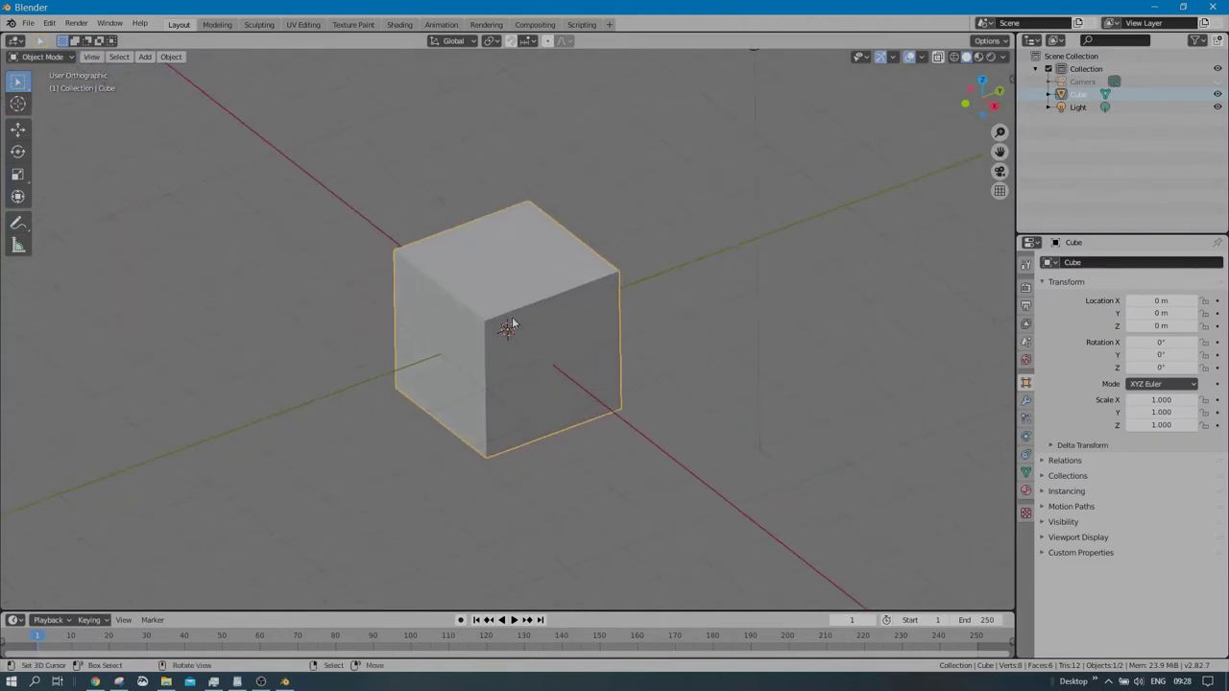
pyautogui.scroll(-2, 512, 317)
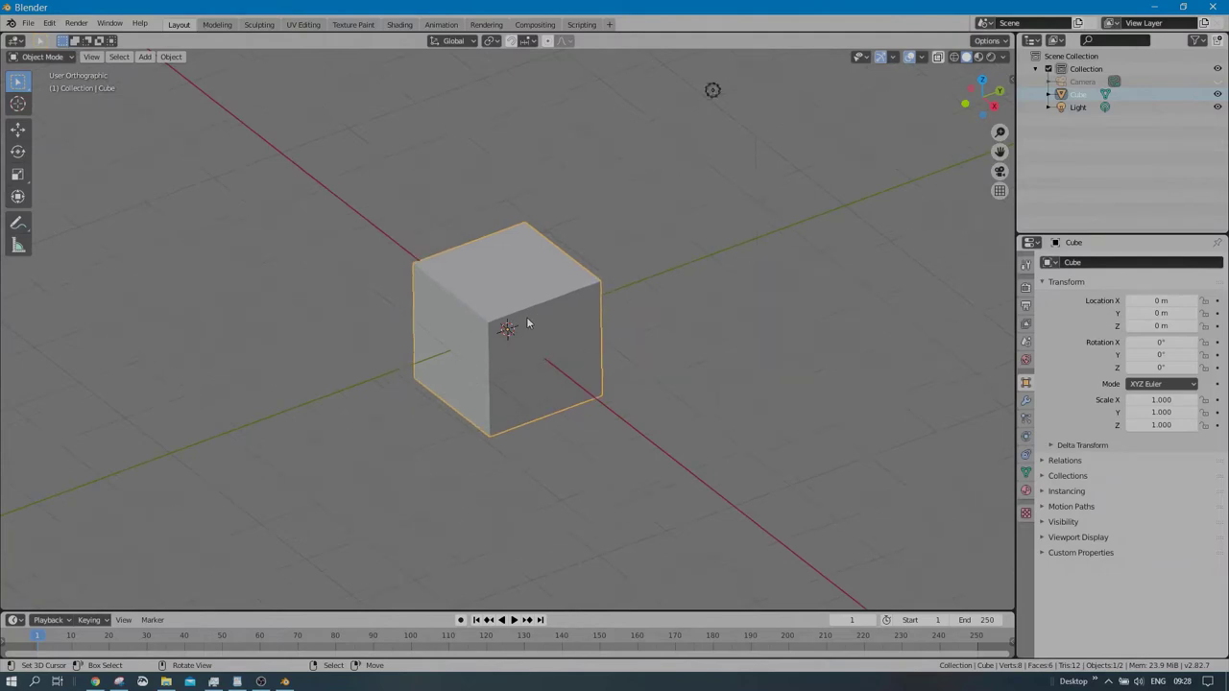
pyautogui.click(1026, 401)
pyautogui.click(1133, 262)
pyautogui.click(979, 485)
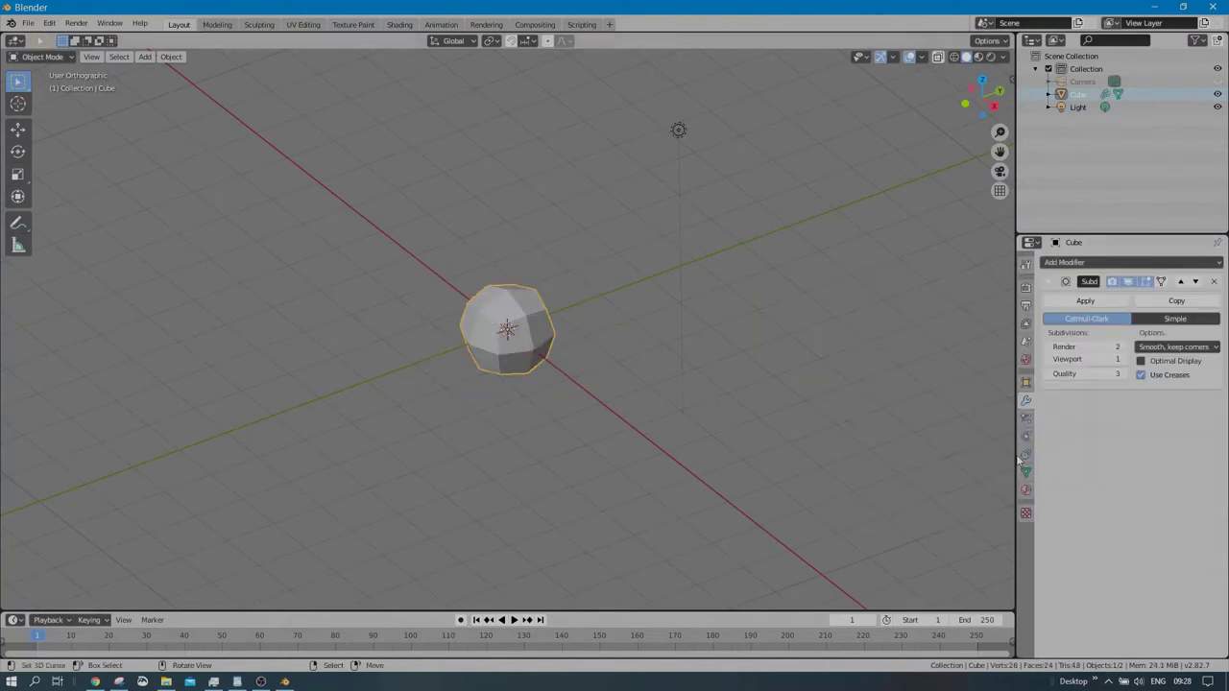
pyautogui.click(1129, 359)
pyautogui.click(1129, 359)
pyautogui.click(1129, 346)
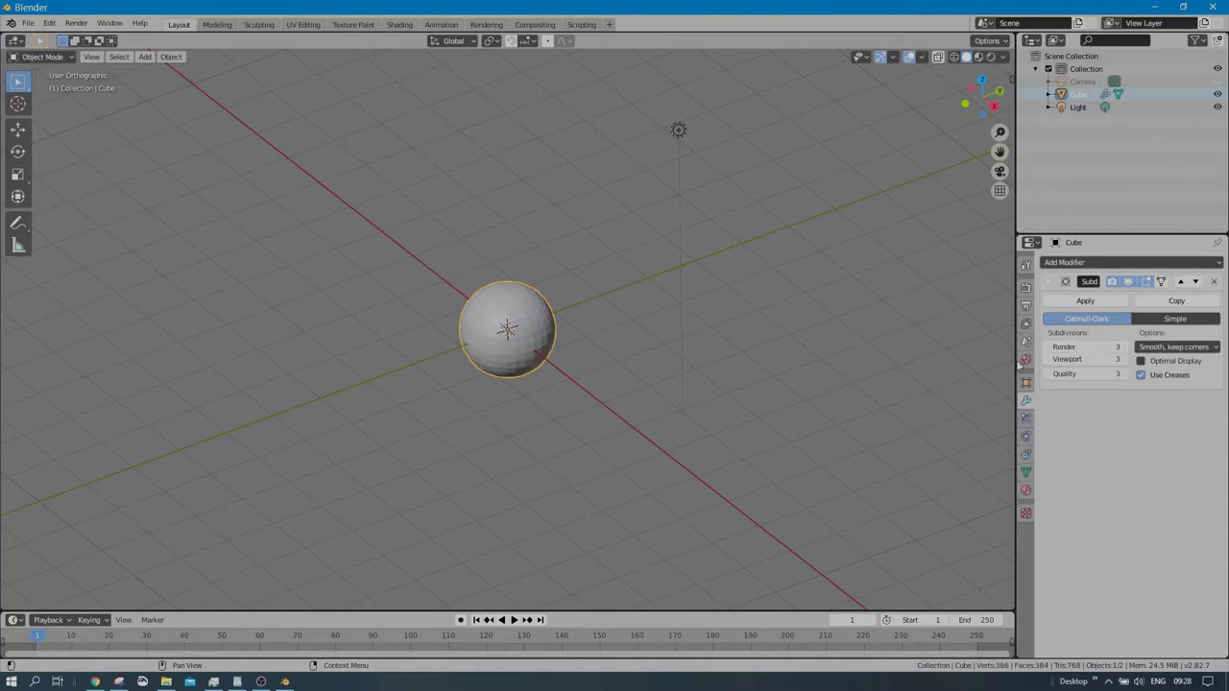
# - Apply smooth shading to the subdivided cube
pyautogui.scroll(2, 510, 362)
pyautogui.click(170, 56)
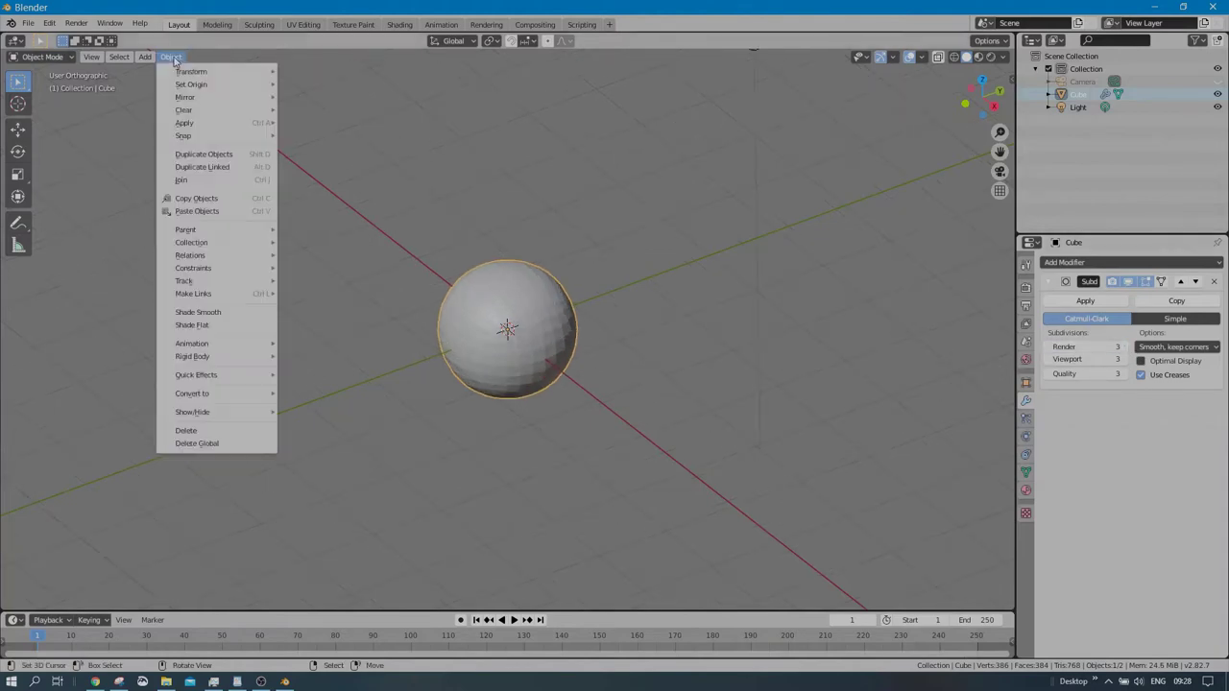
pyautogui.click(205, 313)
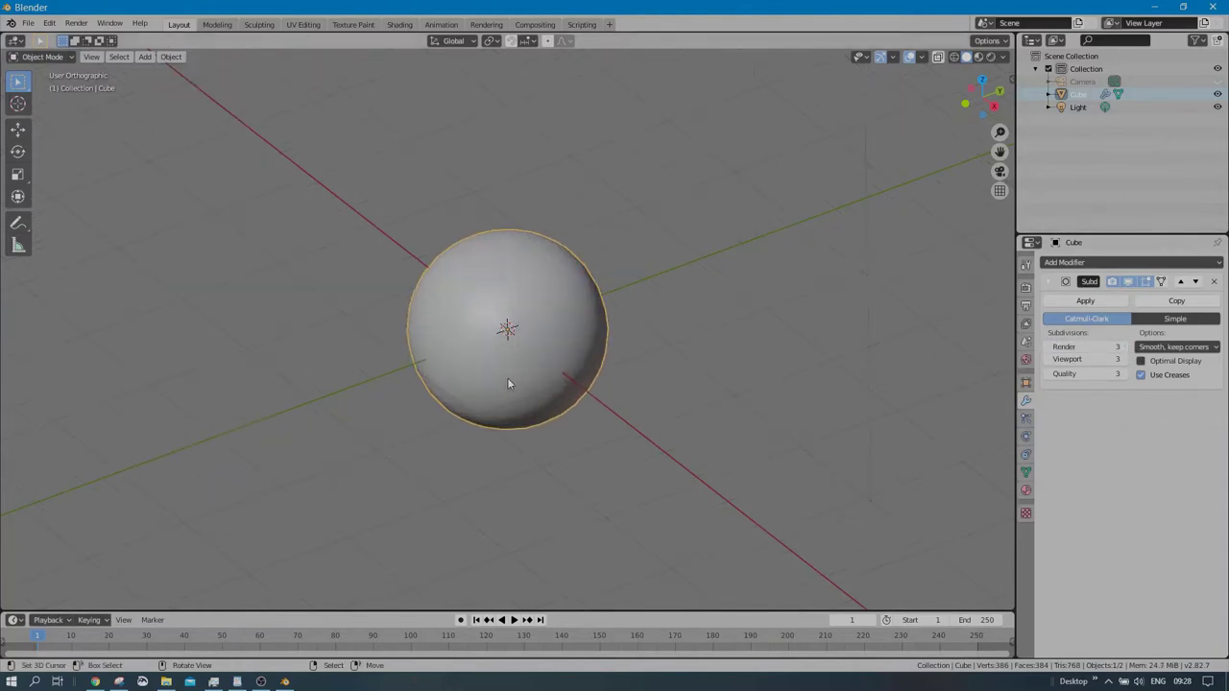
# - Apply the Subdivision Surface modifier permanently to the sphere's mesh
pyautogui.moveTo(507, 377)
pyautogui.mouseDown(button='middle')
pyautogui.moveTo(533, 380)
pyautogui.moveTo(502, 382)
pyautogui.moveTo(511, 370)
pyautogui.mouseUp(button='middle')
pyautogui.press('Tab')
pyautogui.press('Tab')
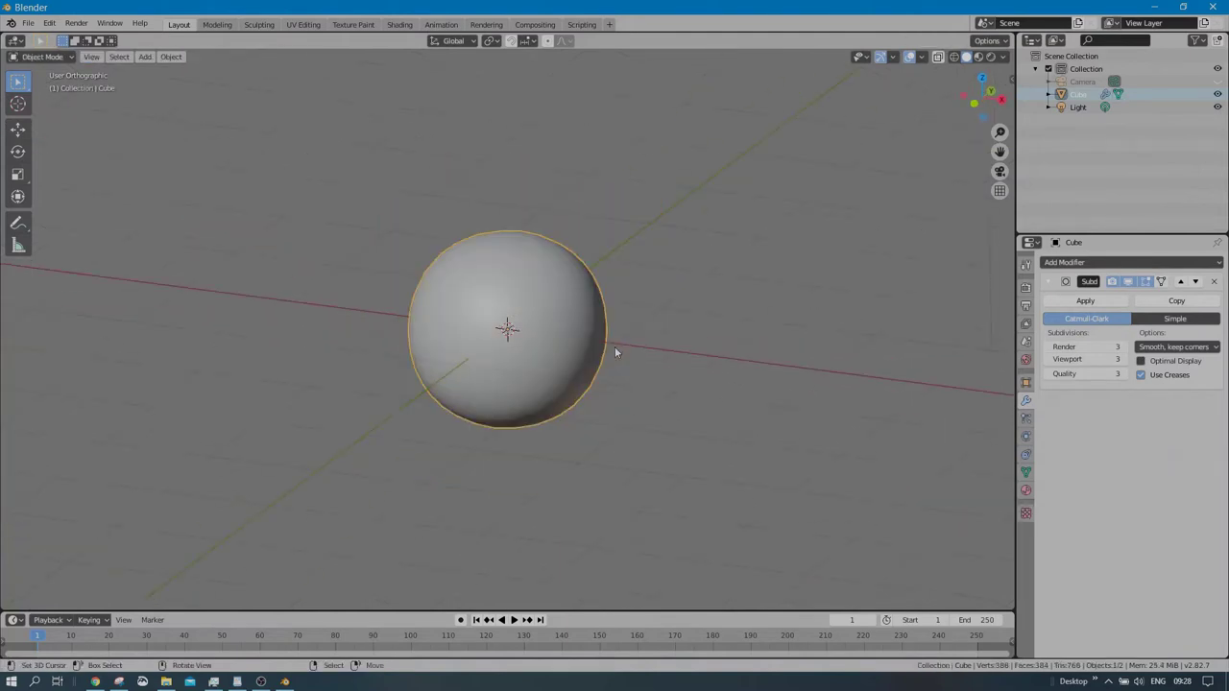
pyautogui.click(1082, 302)
# - Scale the sphere's entire mesh up slightly in Edit Mode and return to Object Mode
pyautogui.press('Tab')
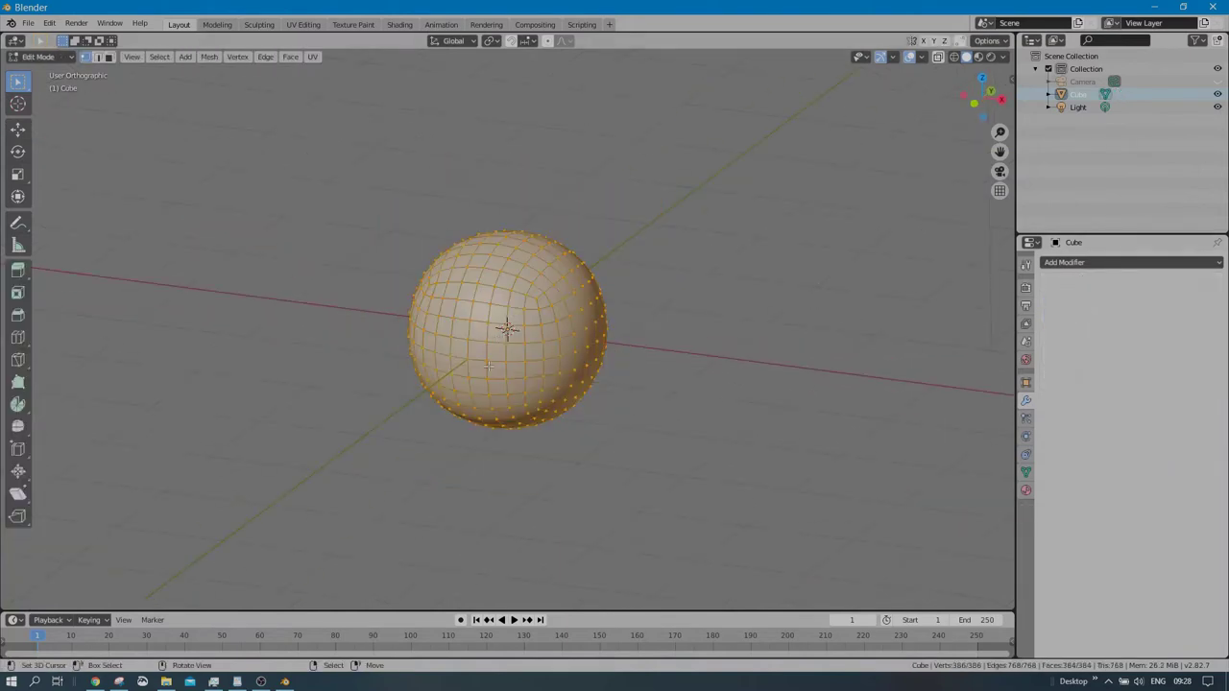
pyautogui.press('s')
pyautogui.click(505, 368)
pyautogui.press('Tab')
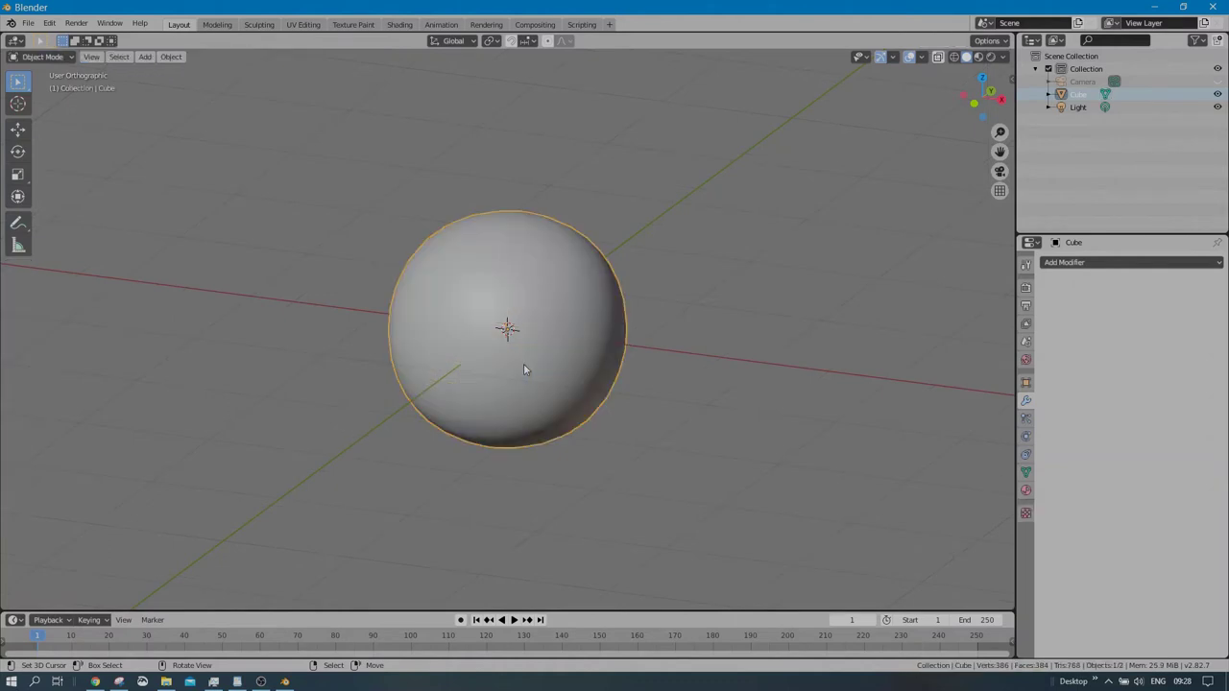
# - Scale the sphere from the front view and enter Edit Mode with face selection
pyautogui.press('KP_1')
pyautogui.press('s')
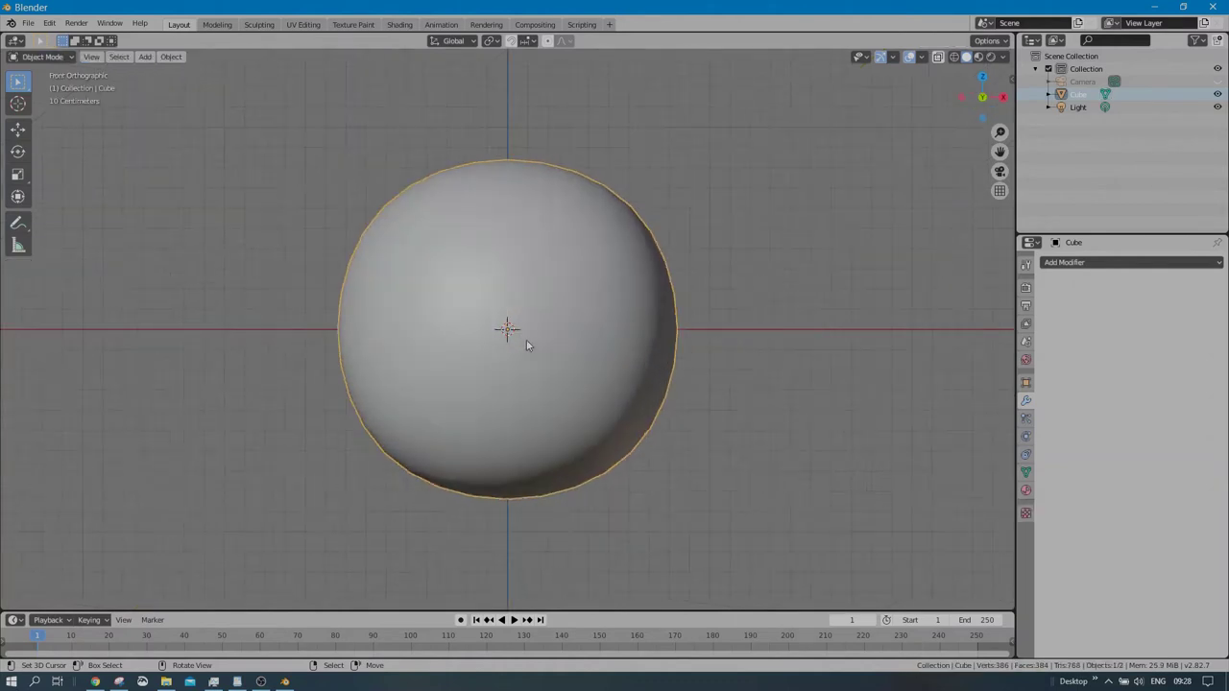
pyautogui.click(526, 338)
pyautogui.press('Tab')
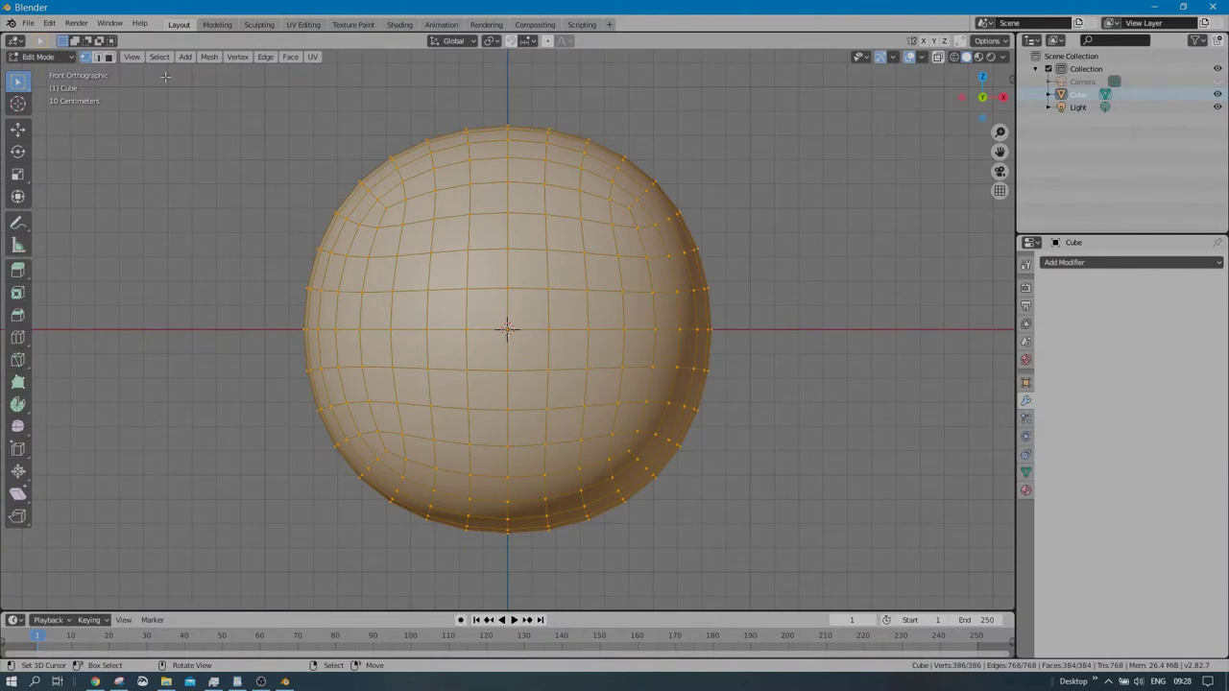
pyautogui.click(108, 57)
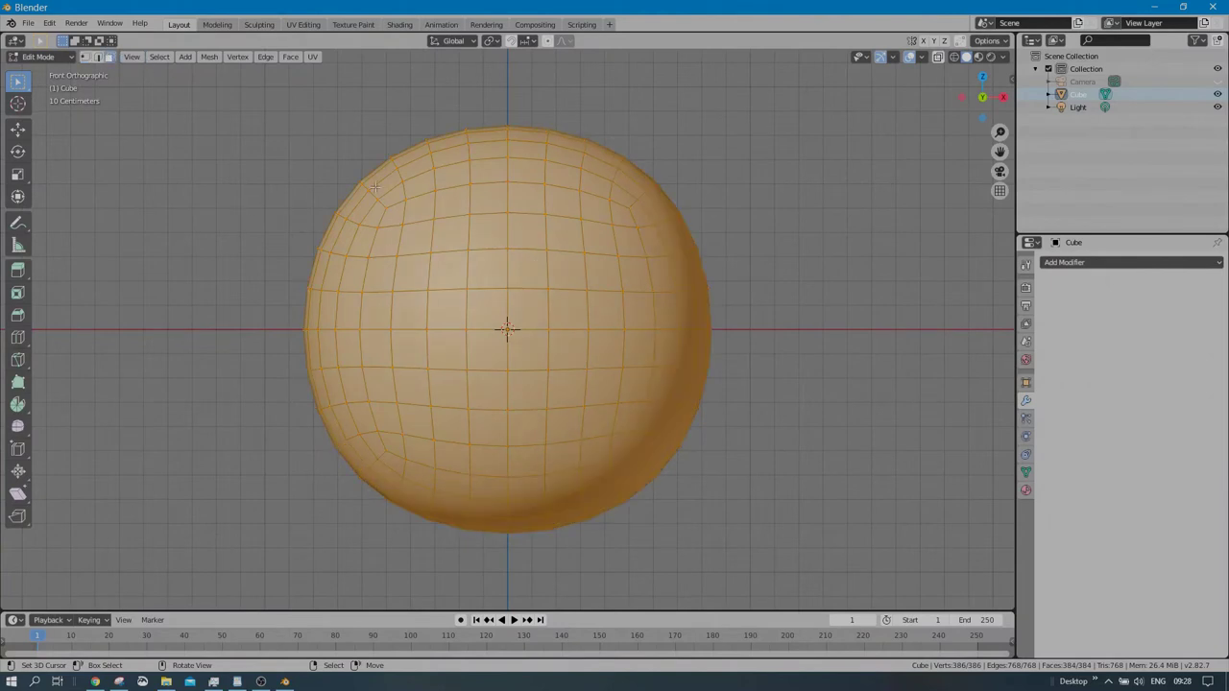
pyautogui.click(384, 245)
pyautogui.keyDown('shift'); pyautogui.click(423, 236); pyautogui.keyUp('shift')
pyautogui.keyDown('shift'); pyautogui.click(452, 232); pyautogui.keyUp('shift')
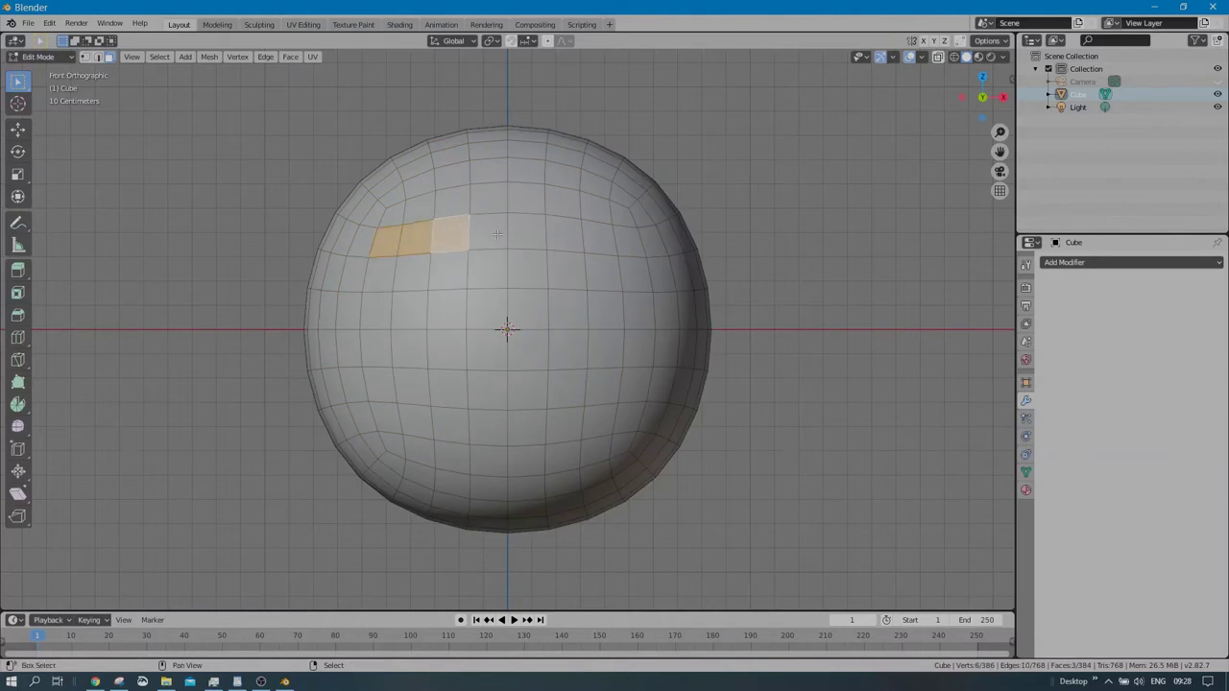
pyautogui.keyDown('shift'); pyautogui.click(488, 231); pyautogui.keyUp('shift')
pyautogui.keyDown('shift'); pyautogui.click(491, 273); pyautogui.keyUp('shift')
# - Select a block of faces four wide and three high in the upper-right quadrant of the sphere's front
pyautogui.click(524, 233)
pyautogui.keyDown('shift'); pyautogui.click(560, 233); pyautogui.keyUp('shift')
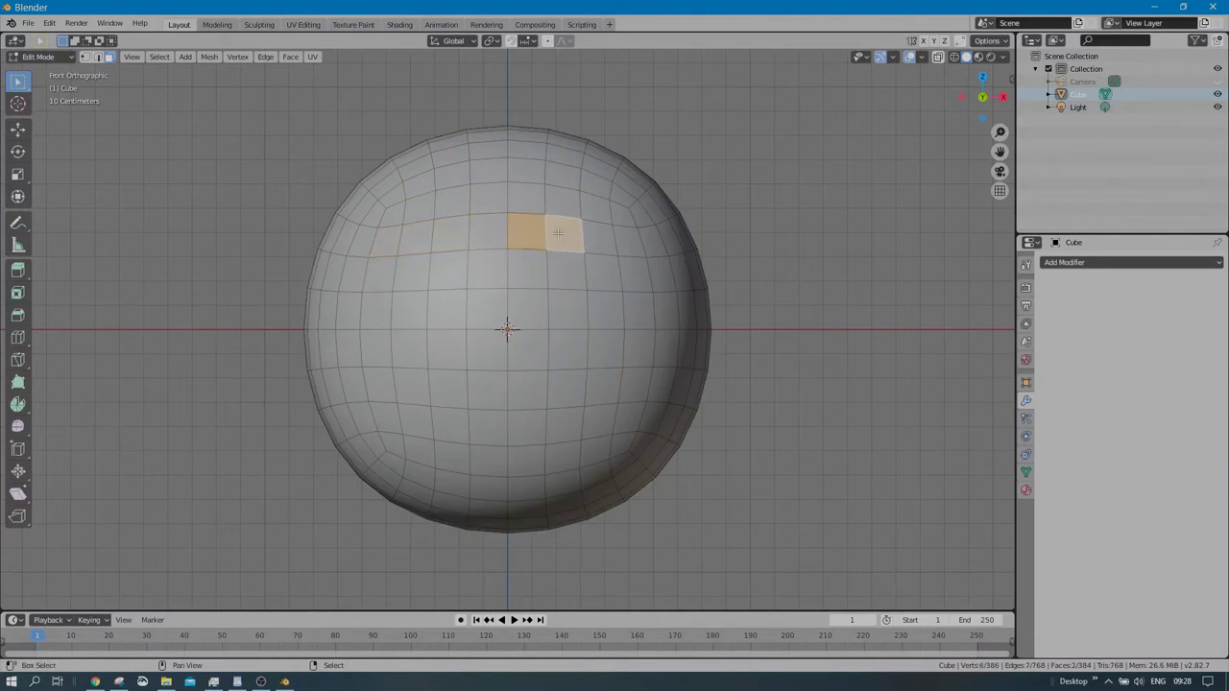
pyautogui.keyDown('shift'); pyautogui.click(596, 237); pyautogui.keyUp('shift')
pyautogui.keyDown('shift'); pyautogui.click(626, 242); pyautogui.keyUp('shift')
pyautogui.keyDown('shift'); pyautogui.click(633, 270); pyautogui.keyUp('shift')
pyautogui.keyDown('shift'); pyautogui.click(636, 309); pyautogui.keyUp('shift')
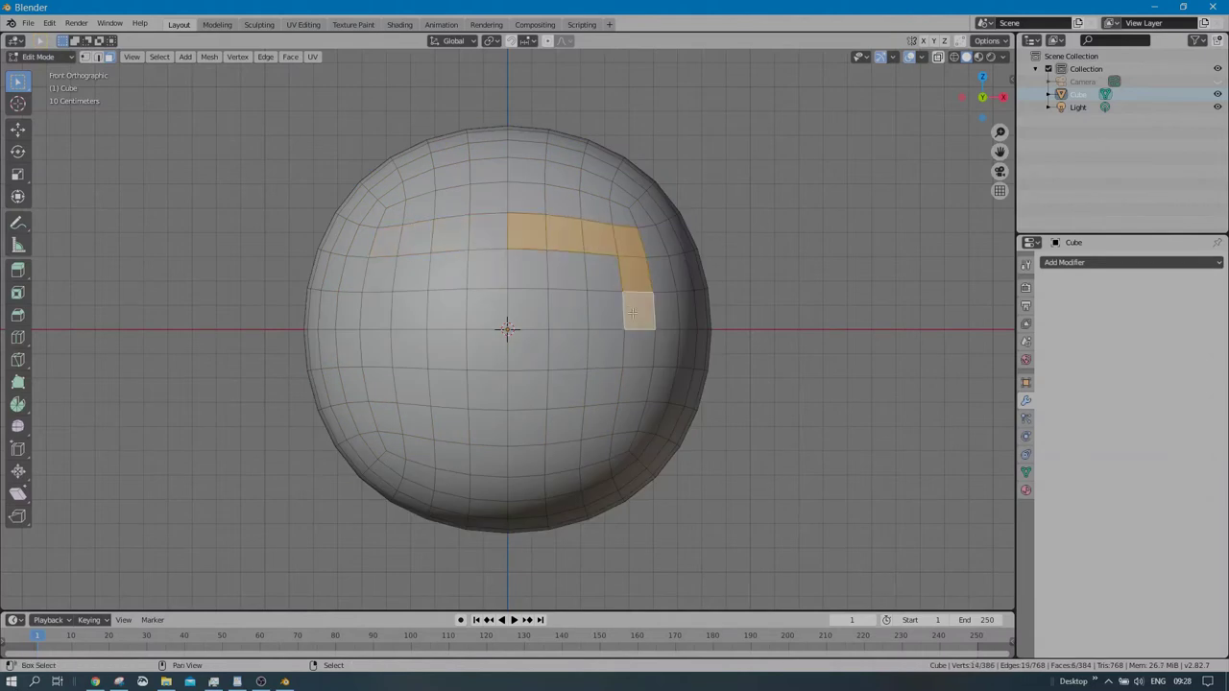
pyautogui.keyDown('shift'); pyautogui.click(603, 309); pyautogui.keyUp('shift')
pyautogui.keyDown('shift'); pyautogui.click(564, 309); pyautogui.keyUp('shift')
pyautogui.keyDown('shift'); pyautogui.click(526, 309); pyautogui.keyUp('shift')
pyautogui.keyDown('shift'); pyautogui.click(526, 271); pyautogui.keyUp('shift')
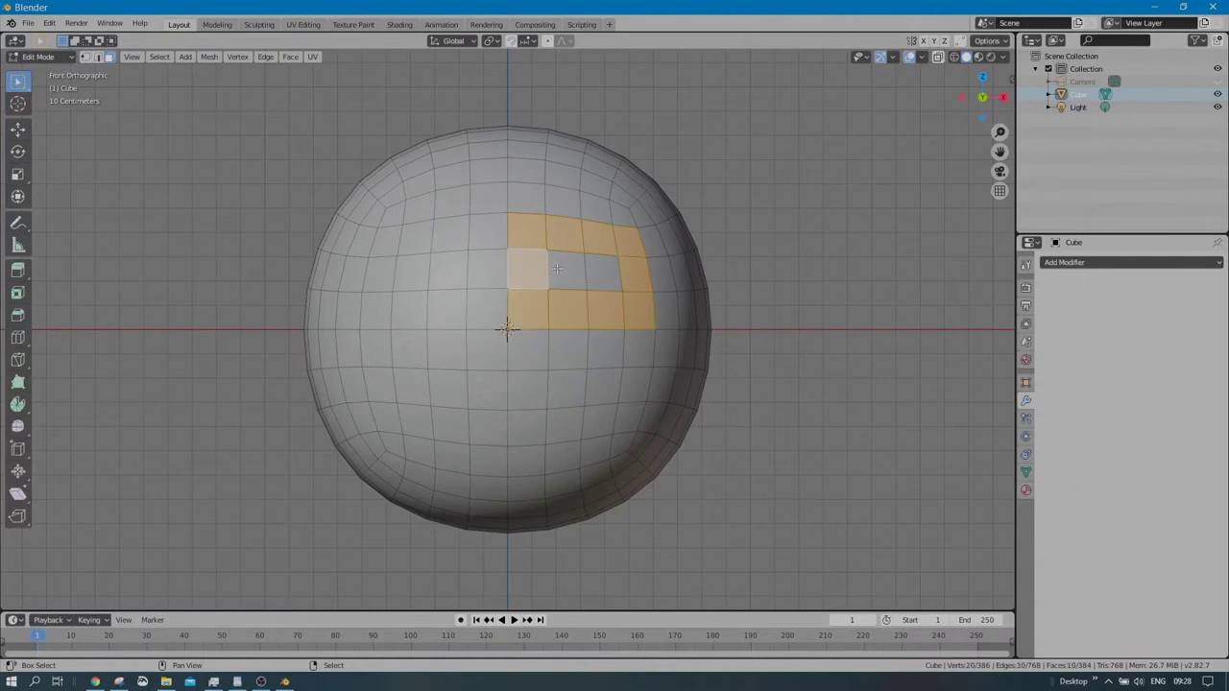
pyautogui.keyDown('shift'); pyautogui.click(564, 270); pyautogui.keyUp('shift')
pyautogui.keyDown('shift'); pyautogui.click(603, 271); pyautogui.keyUp('shift')
# - Duplicate the selected block of faces in place, leaving the copy at its original position
pyautogui.moveTo(662, 215); pyautogui.dragTo(619, 263, button='middle')
pyautogui.scroll(-2, 610, 263)
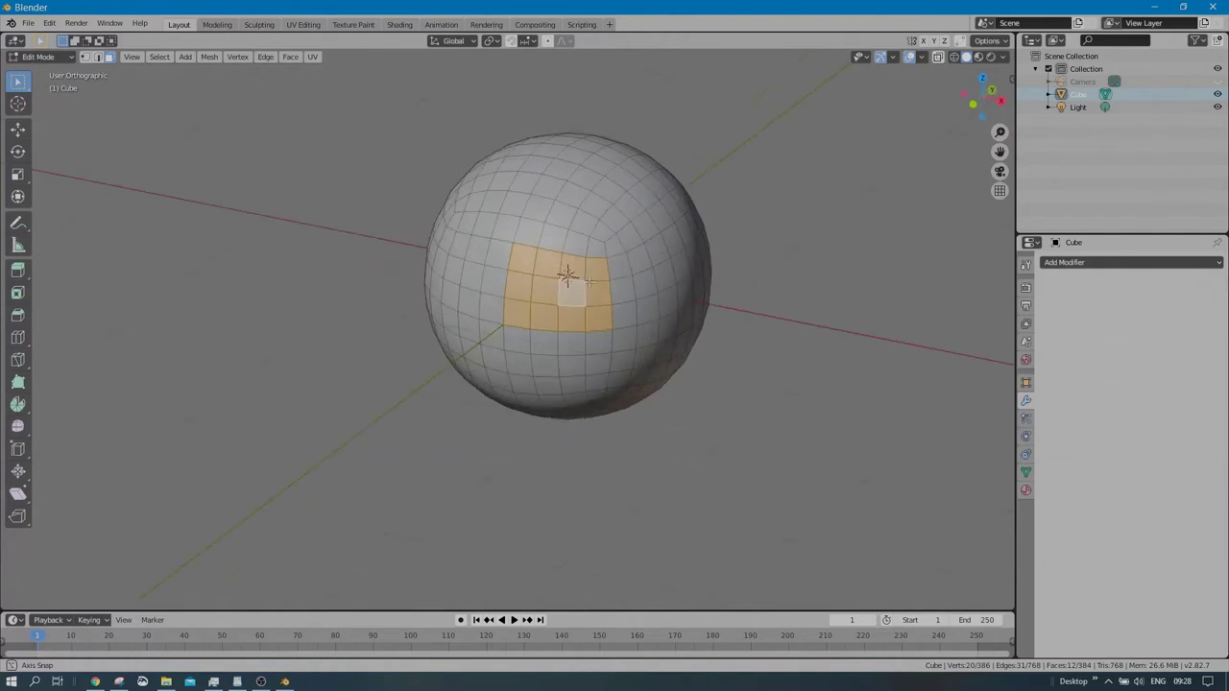
pyautogui.scroll(2, 625, 262)
pyautogui.hotkey('shift', 'd')
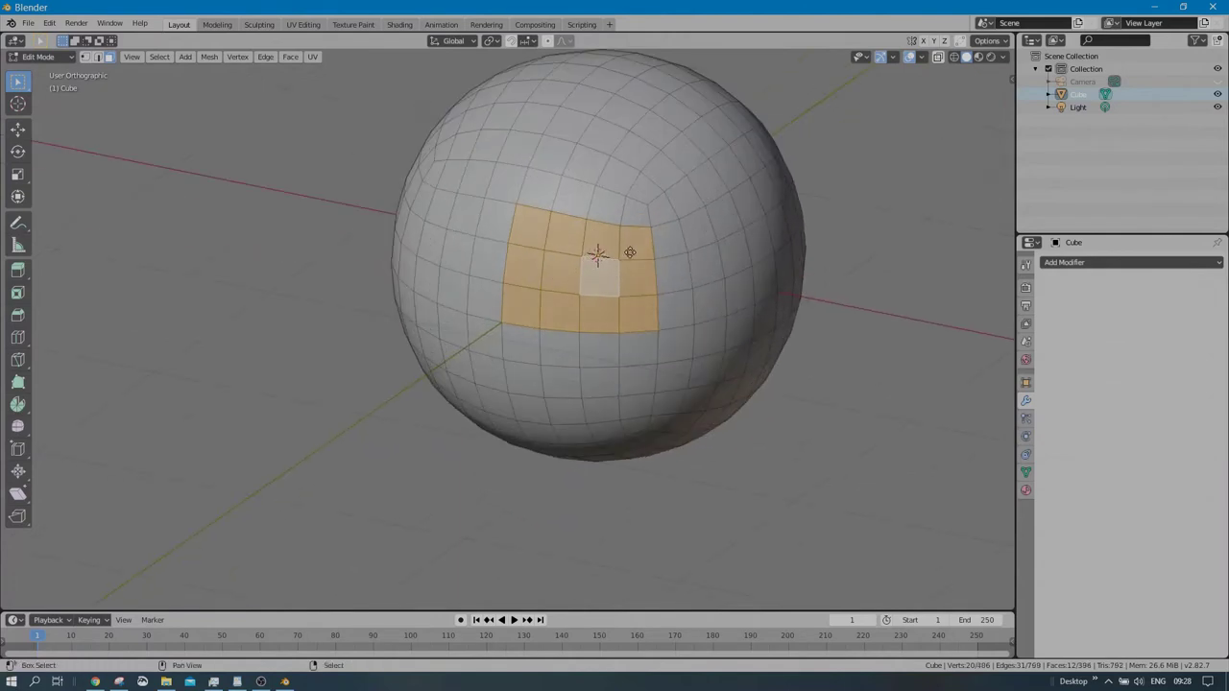
pyautogui.rightClick(630, 252)
# - Move the duplicated faces slightly outward from the sphere's front along the Y axis
pyautogui.moveTo(630, 251); pyautogui.dragTo(620, 337, button='middle')
pyautogui.scroll(3, 677, 268)
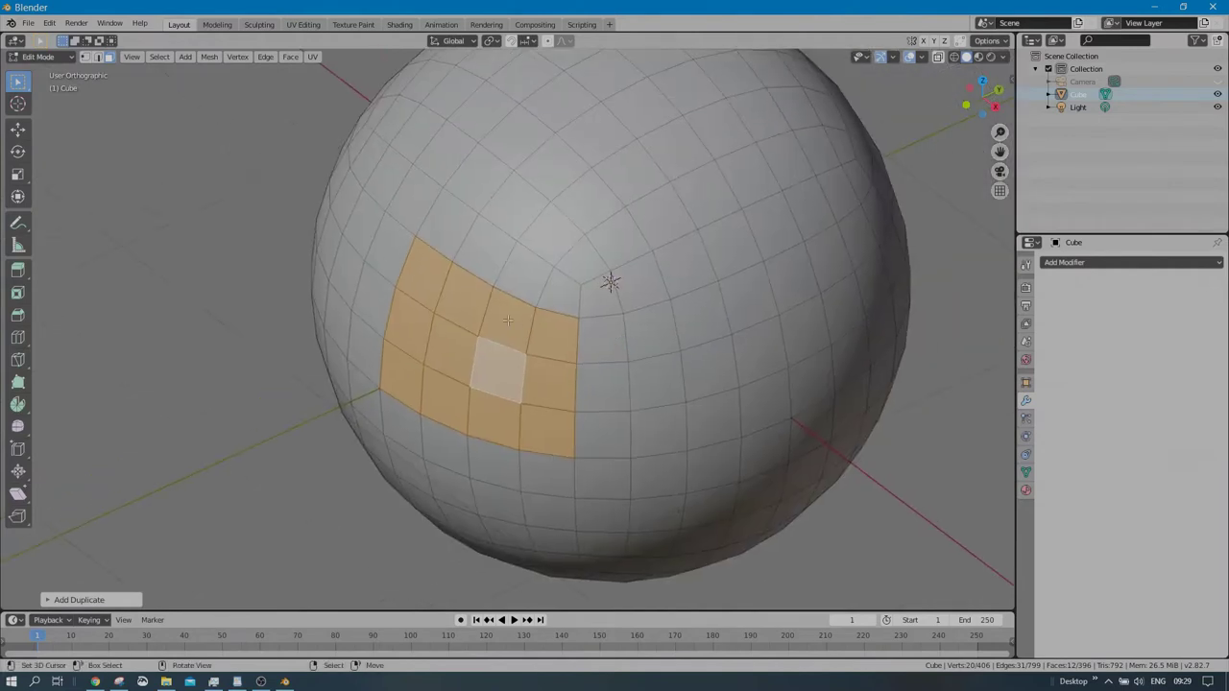
pyautogui.click(17, 129)
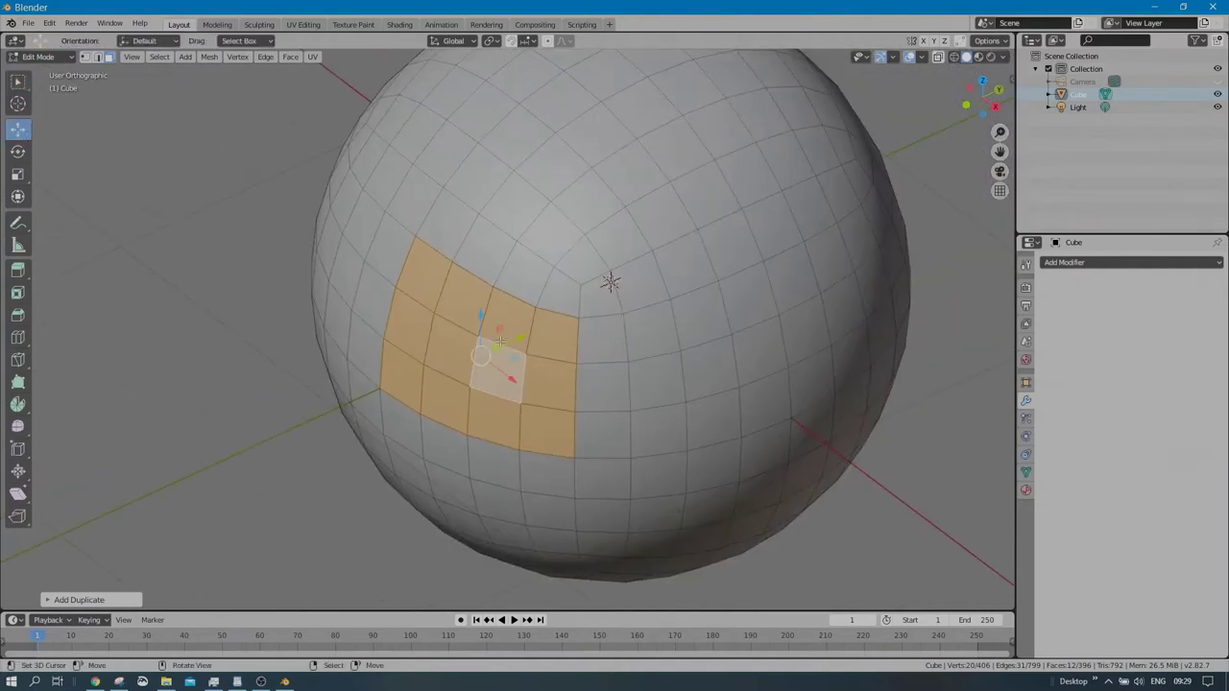
pyautogui.moveTo(518, 336); pyautogui.dragTo(518, 337)
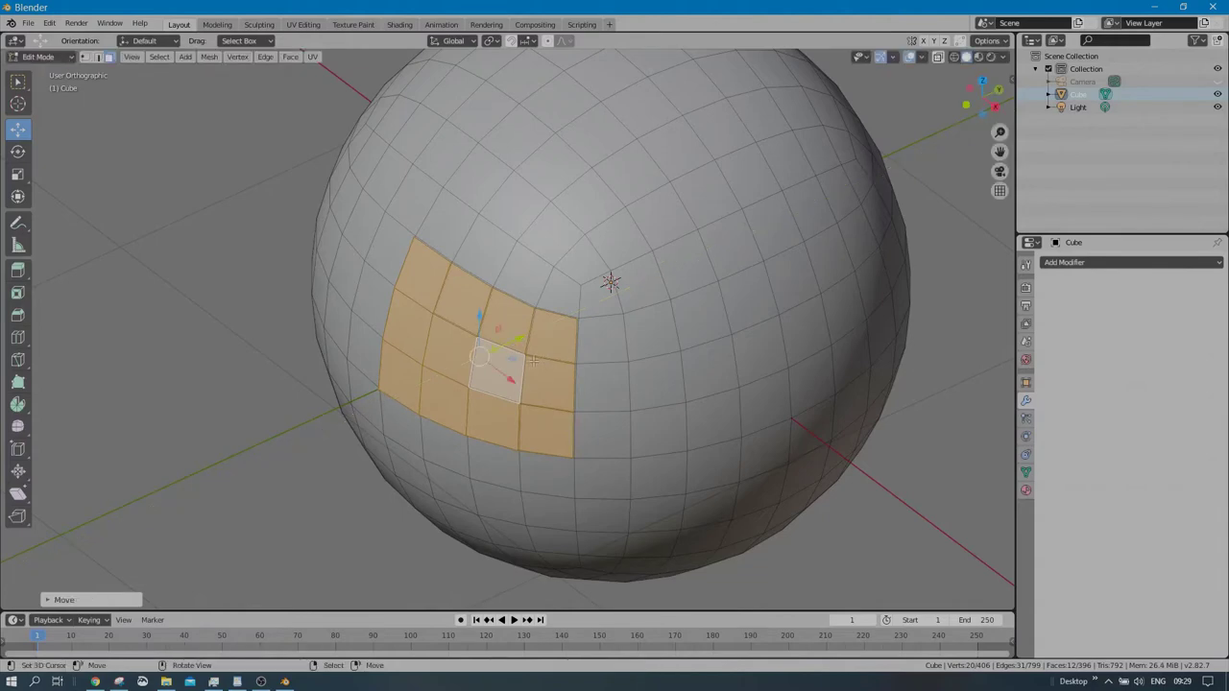
# - Separate the duplicated faces by selection into their own object and return to Object Mode
pyautogui.moveTo(539, 354); pyautogui.dragTo(549, 325, button='middle')
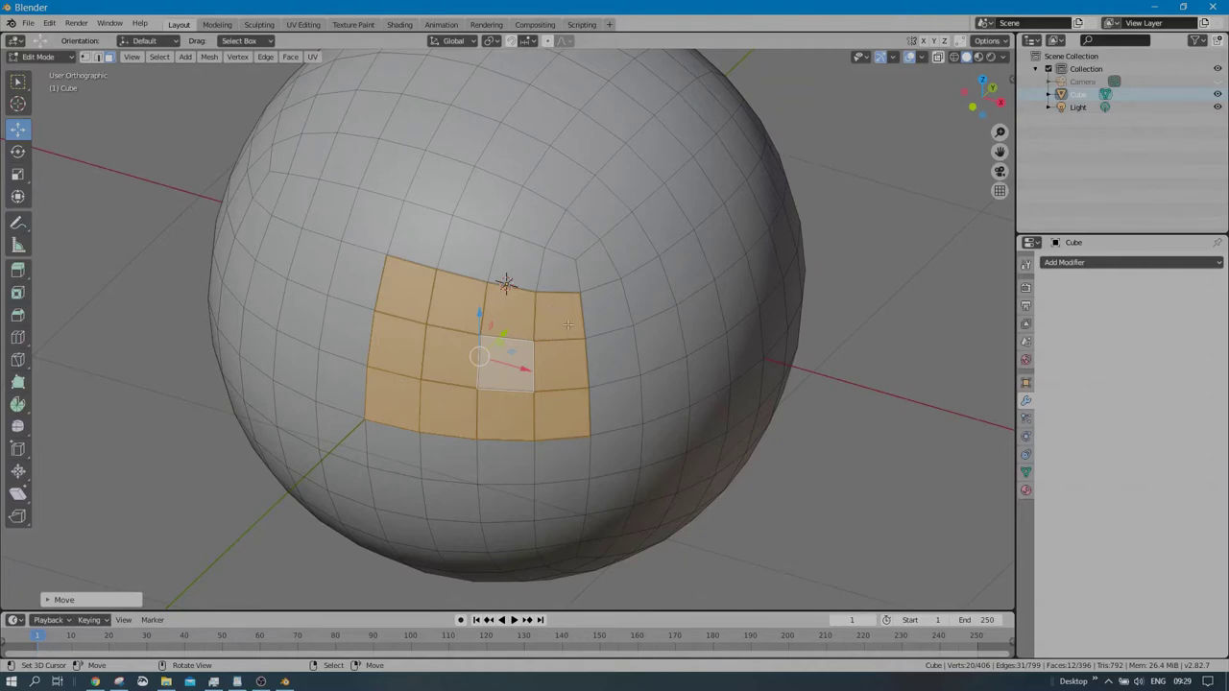
pyautogui.press('p')
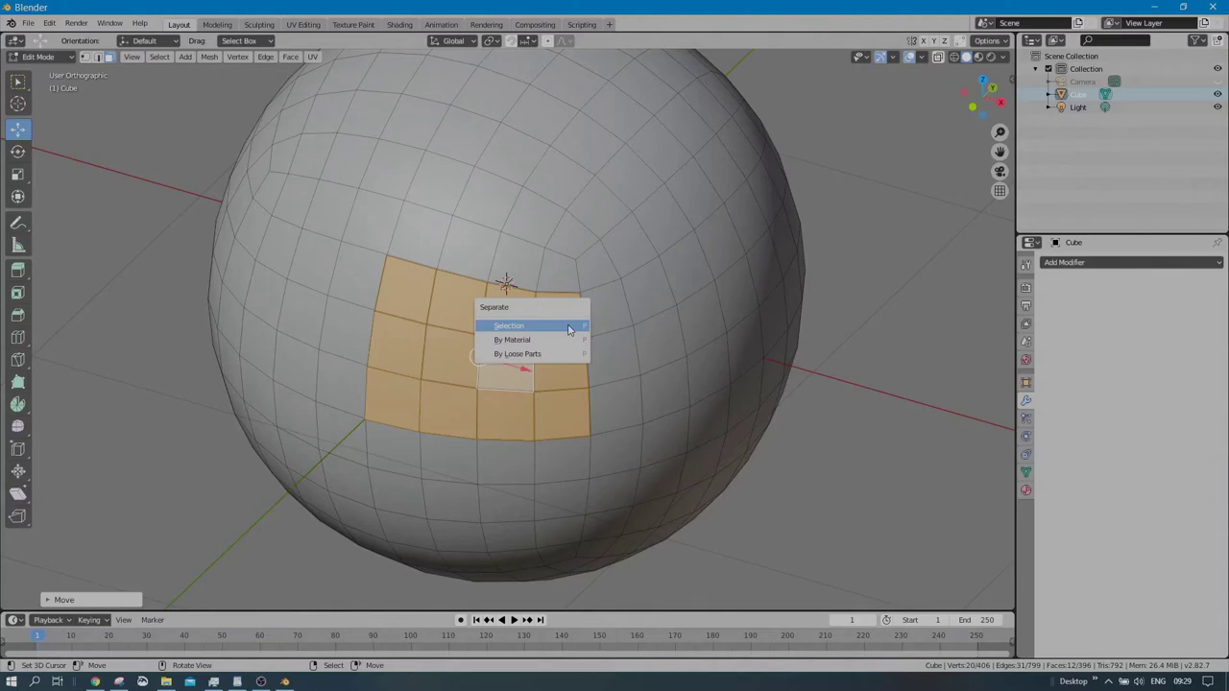
pyautogui.click(569, 329)
pyautogui.press('Tab')
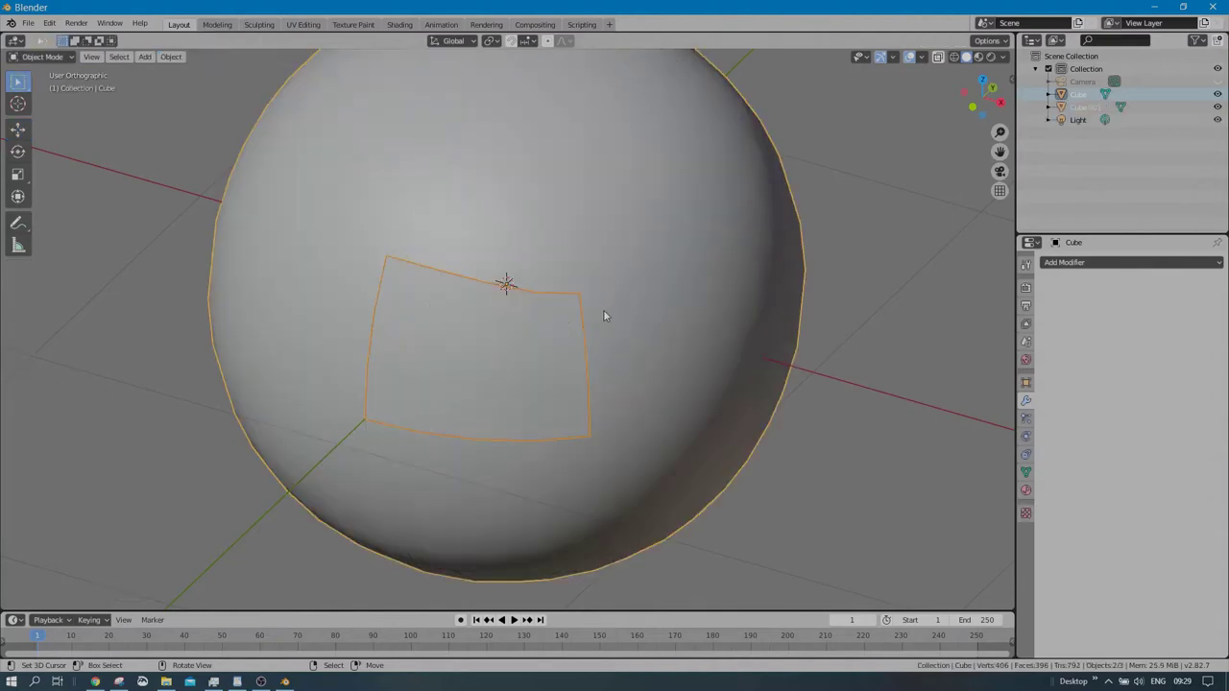
# - Try moving the separated face patch away from the sphere
pyautogui.moveTo(601, 314); pyautogui.dragTo(478, 359, button='middle')
pyautogui.click(429, 351)
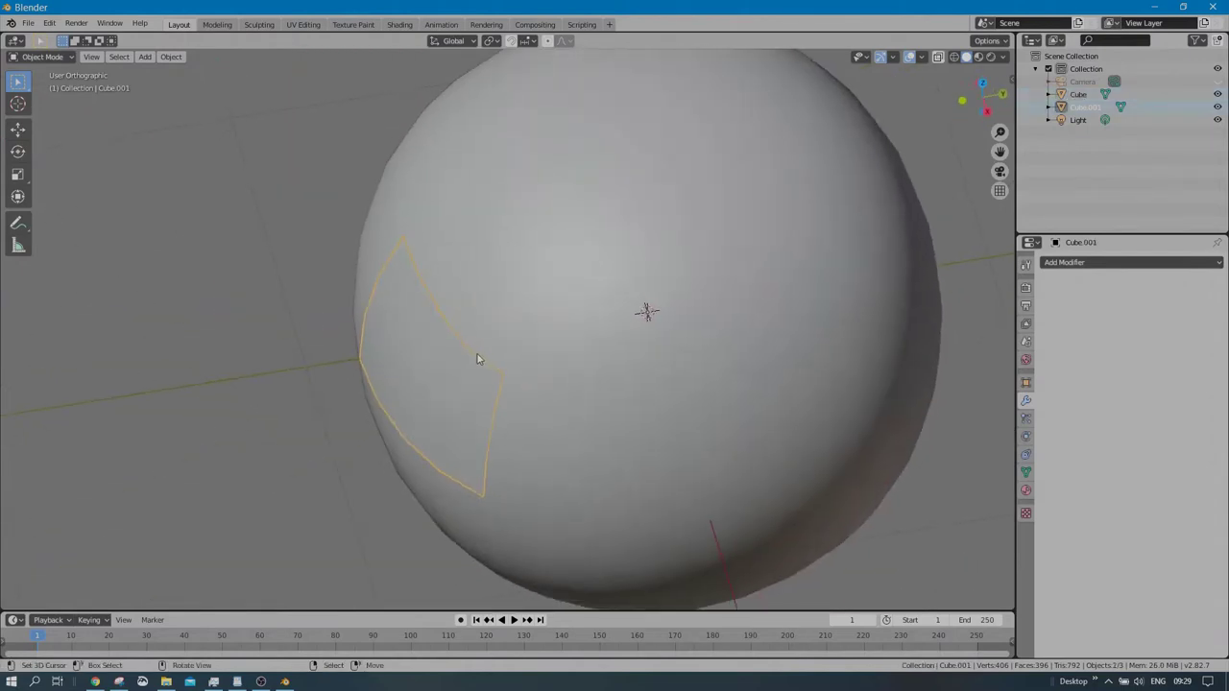
pyautogui.click(403, 288)
pyautogui.press('g')
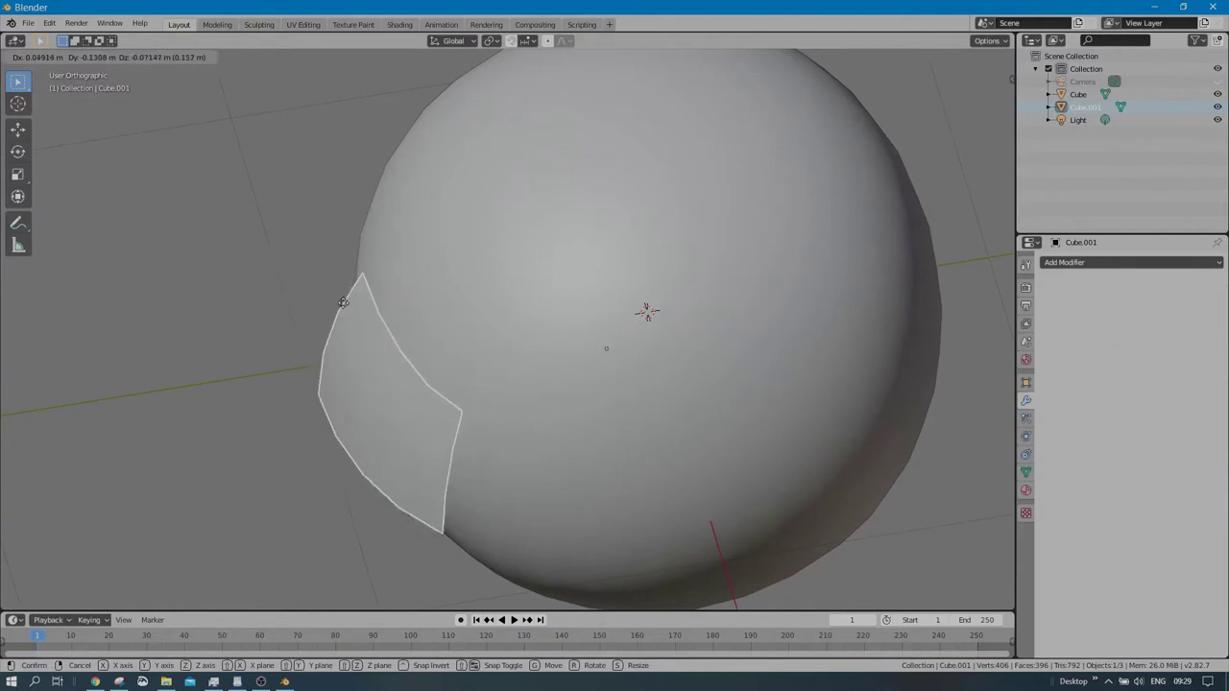
pyautogui.press('Escape')
# - Select the sphere and rename its material to base
pyautogui.moveTo(500, 332); pyautogui.dragTo(452, 275, button='middle')
pyautogui.click(502, 228)
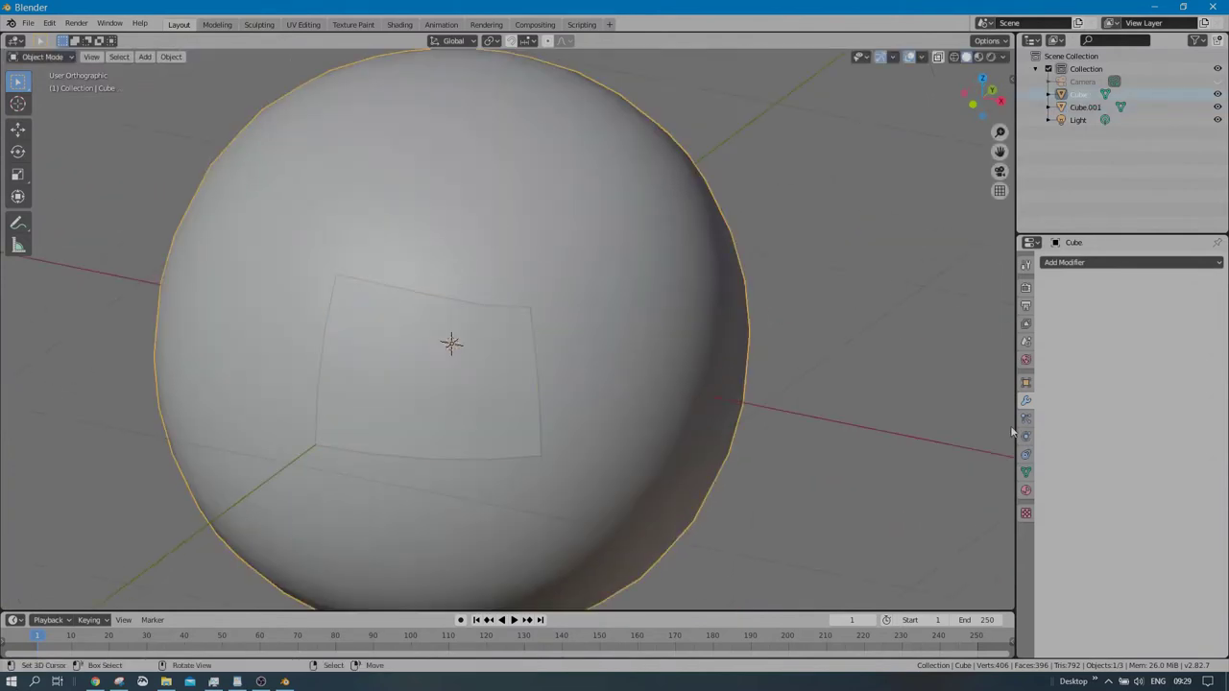
pyautogui.click(1025, 489)
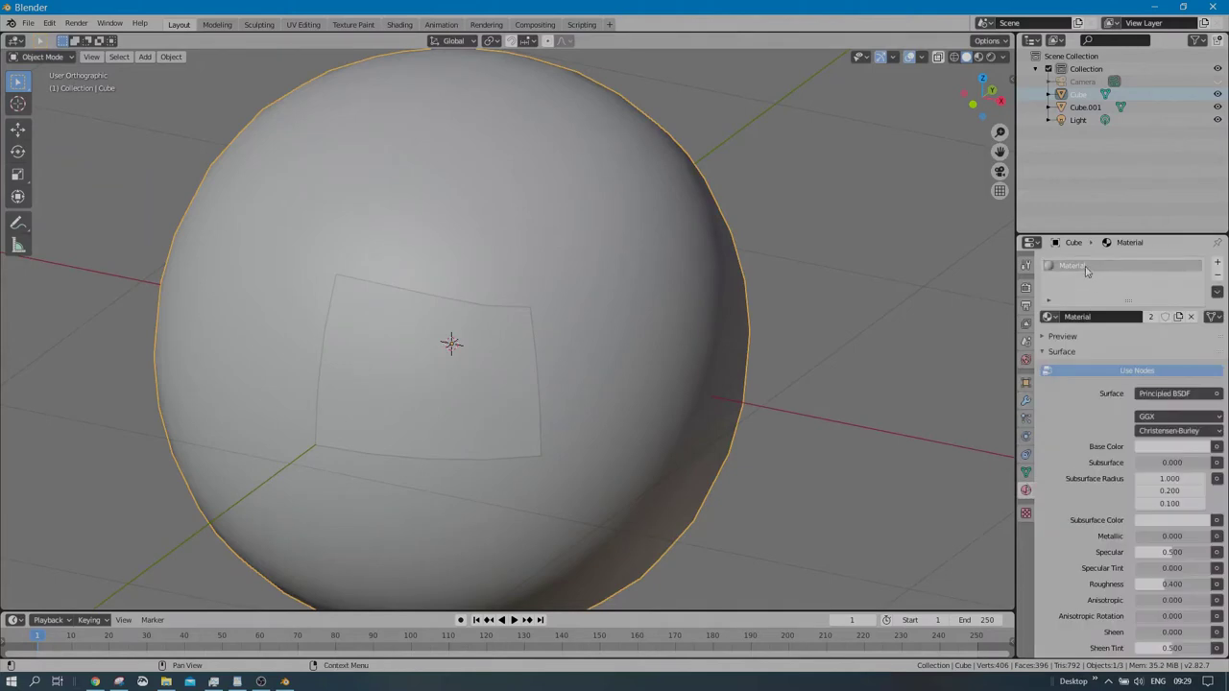
pyautogui.doubleClick(1086, 268)
pyautogui.write('base')
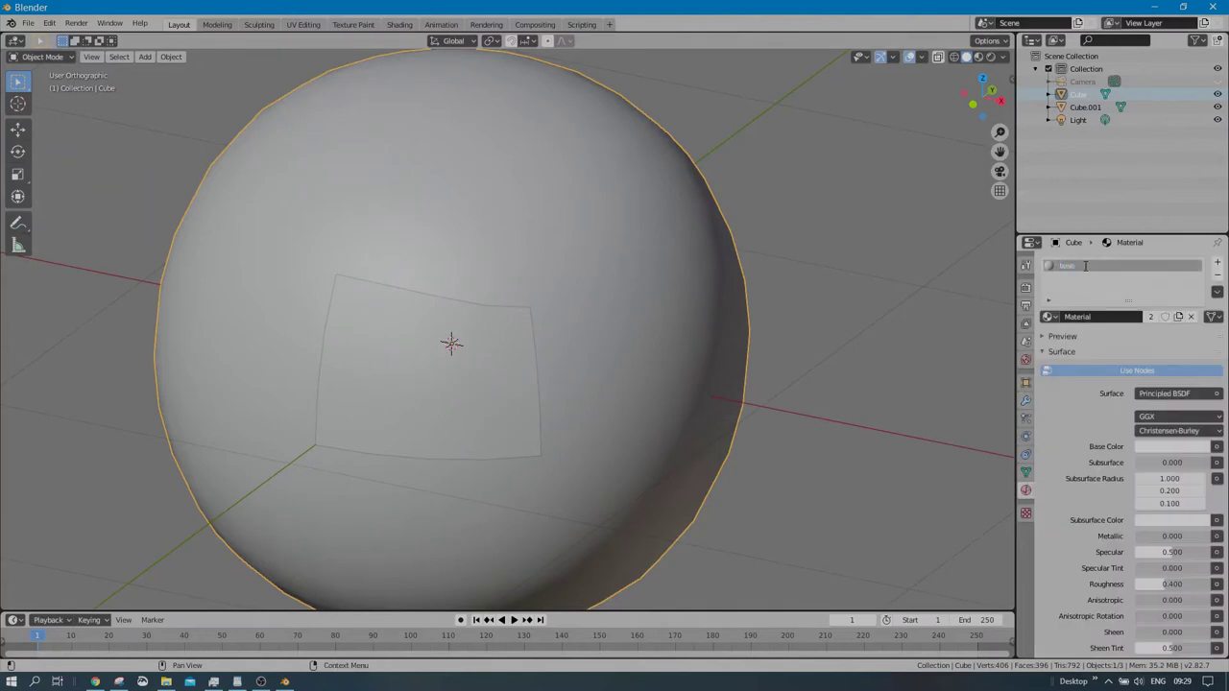
pyautogui.press('Return')
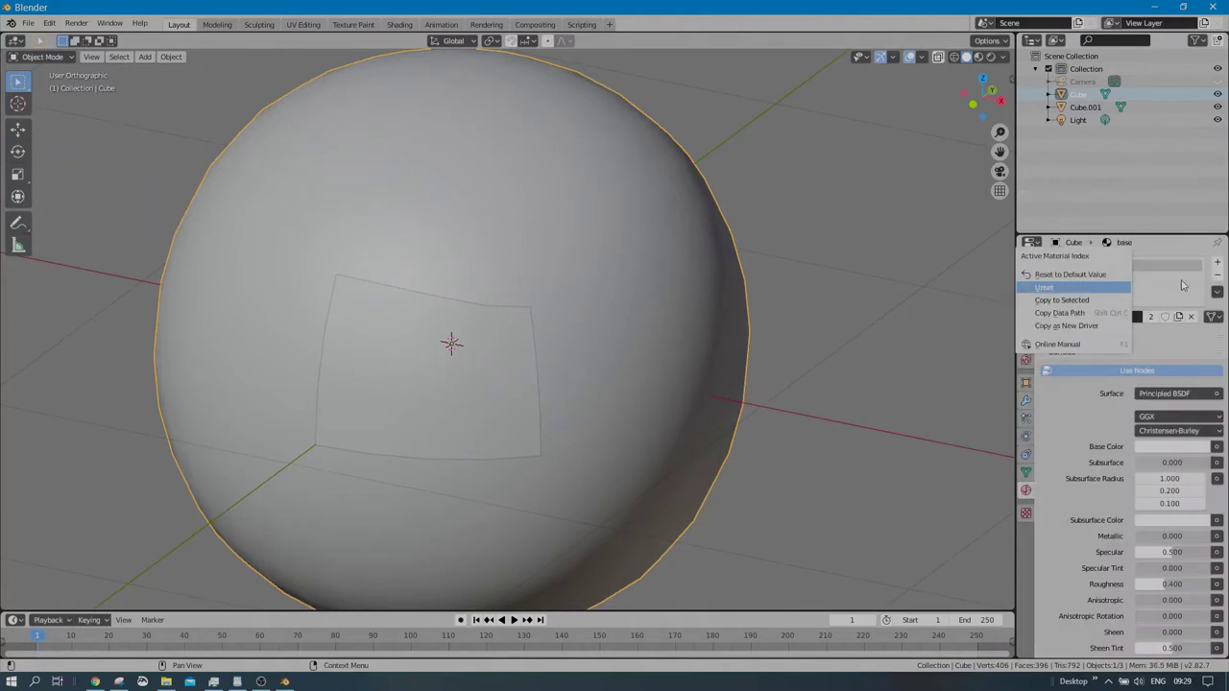
# - Set the base material's Base Color to blue and preview it briefly before returning to solid shading
pyautogui.click(1186, 453)
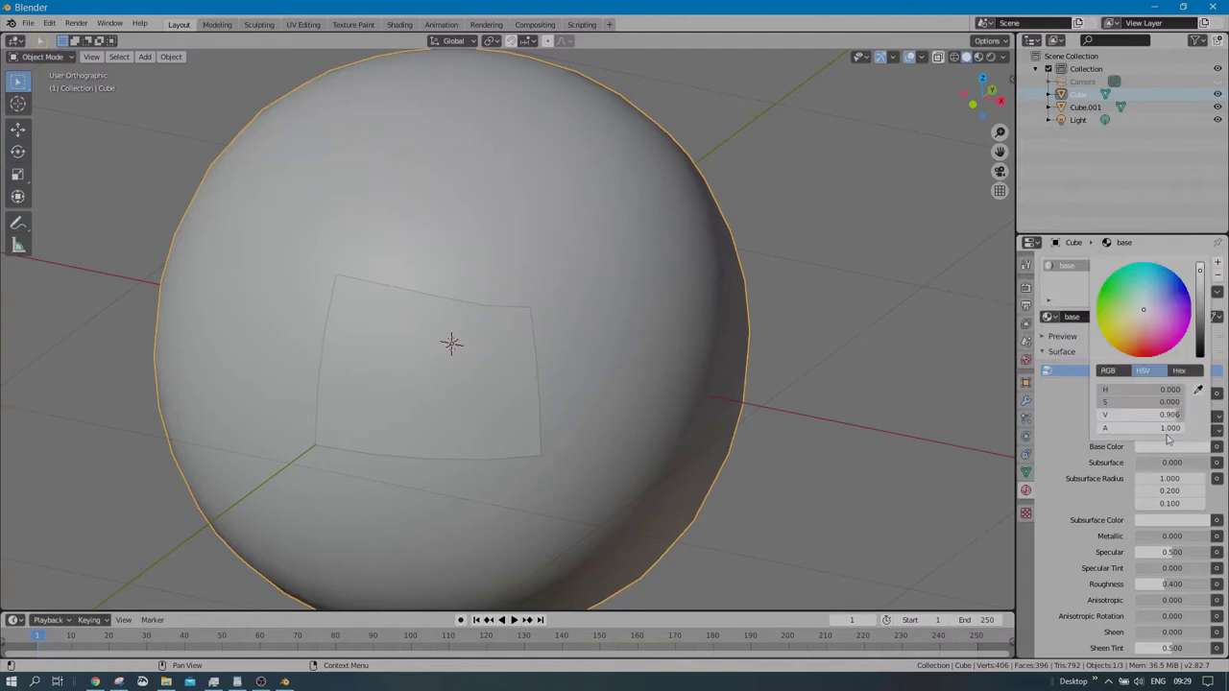
pyautogui.click(1162, 288)
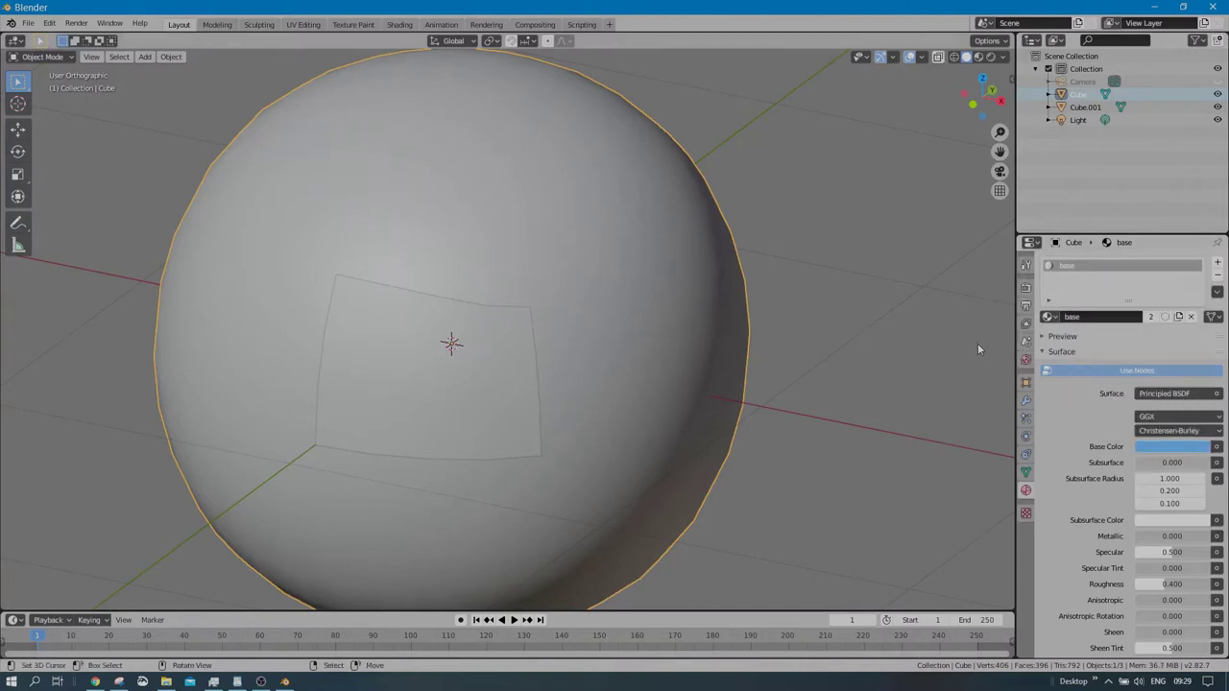
pyautogui.scroll(-2, 796, 223)
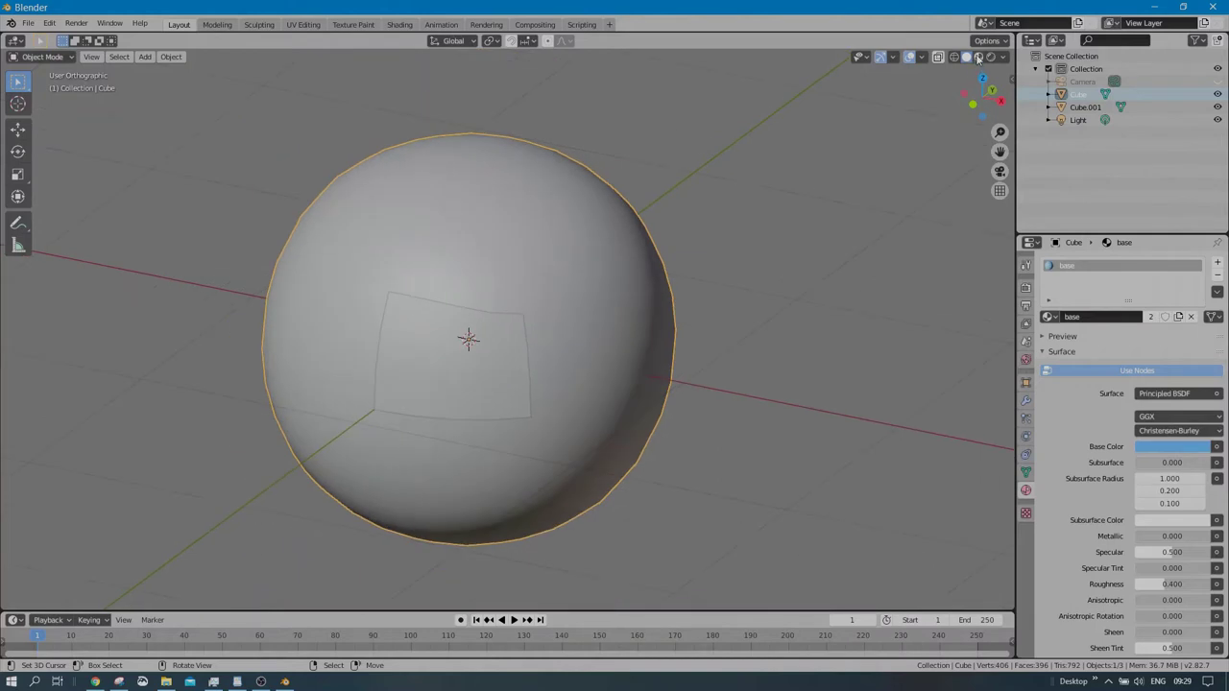
pyautogui.click(978, 57)
pyautogui.click(965, 57)
# - Select the separated face patch on the sphere's front and remove its base material slot
pyautogui.click(502, 337)
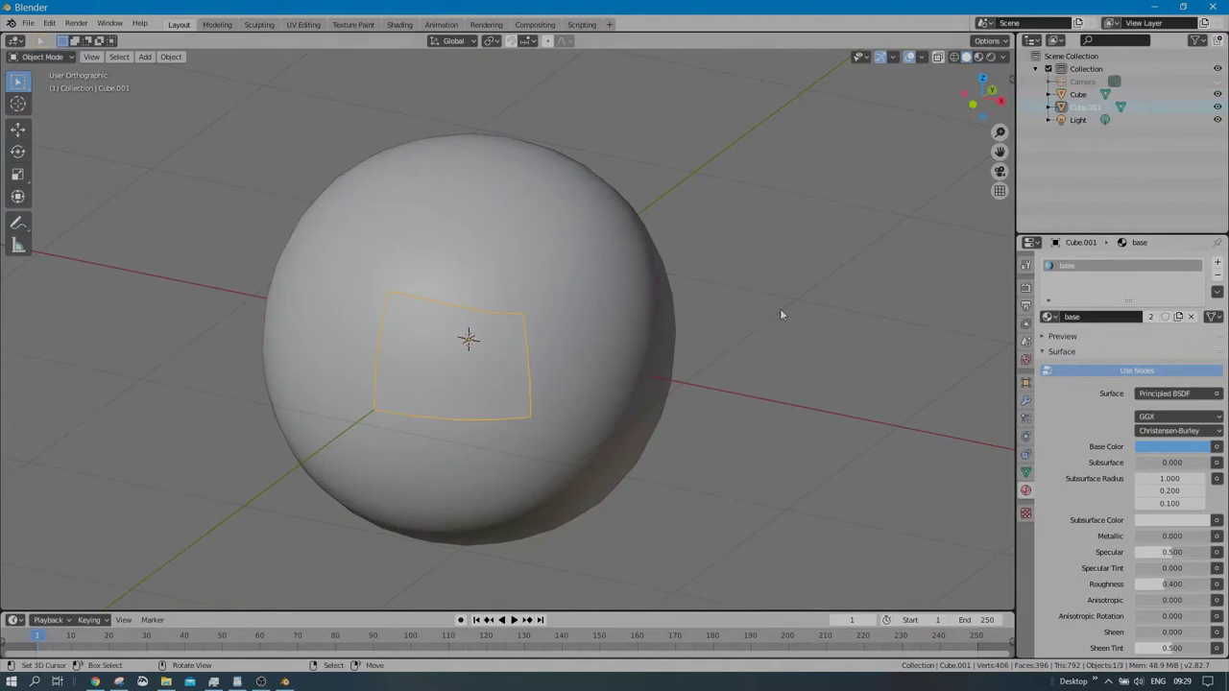
pyautogui.click(542, 304)
pyautogui.click(483, 343)
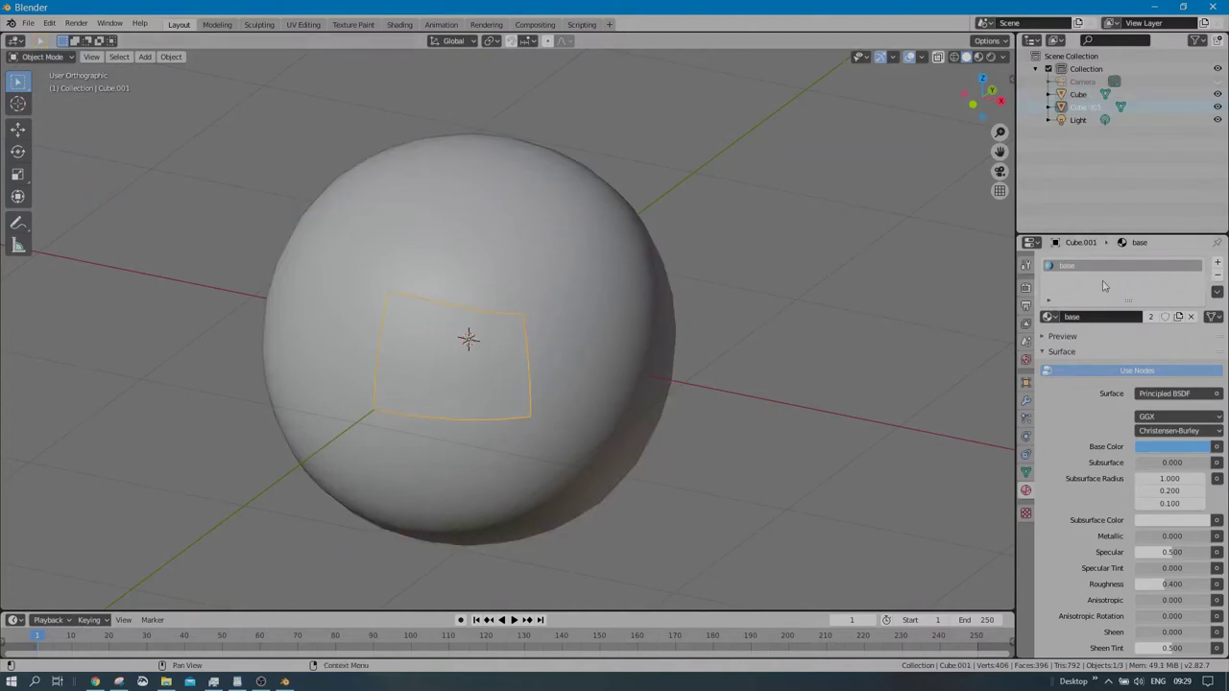
pyautogui.moveTo(910, 310); pyautogui.dragTo(661, 300, button='middle')
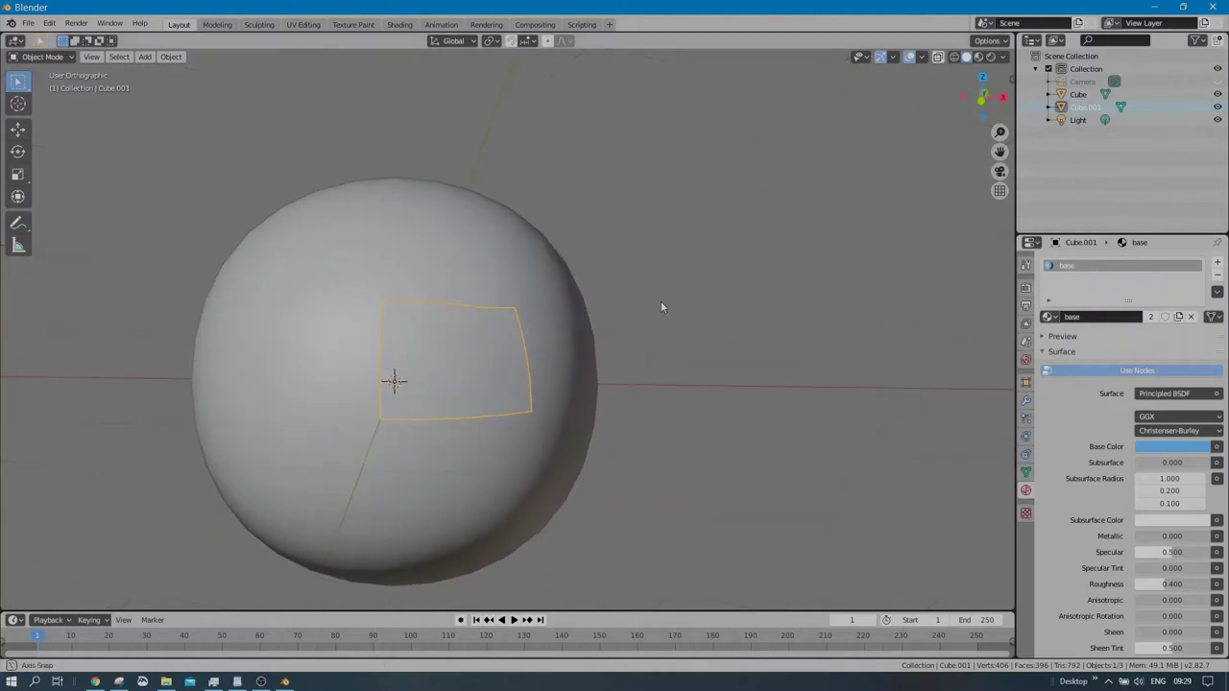
pyautogui.click(1218, 276)
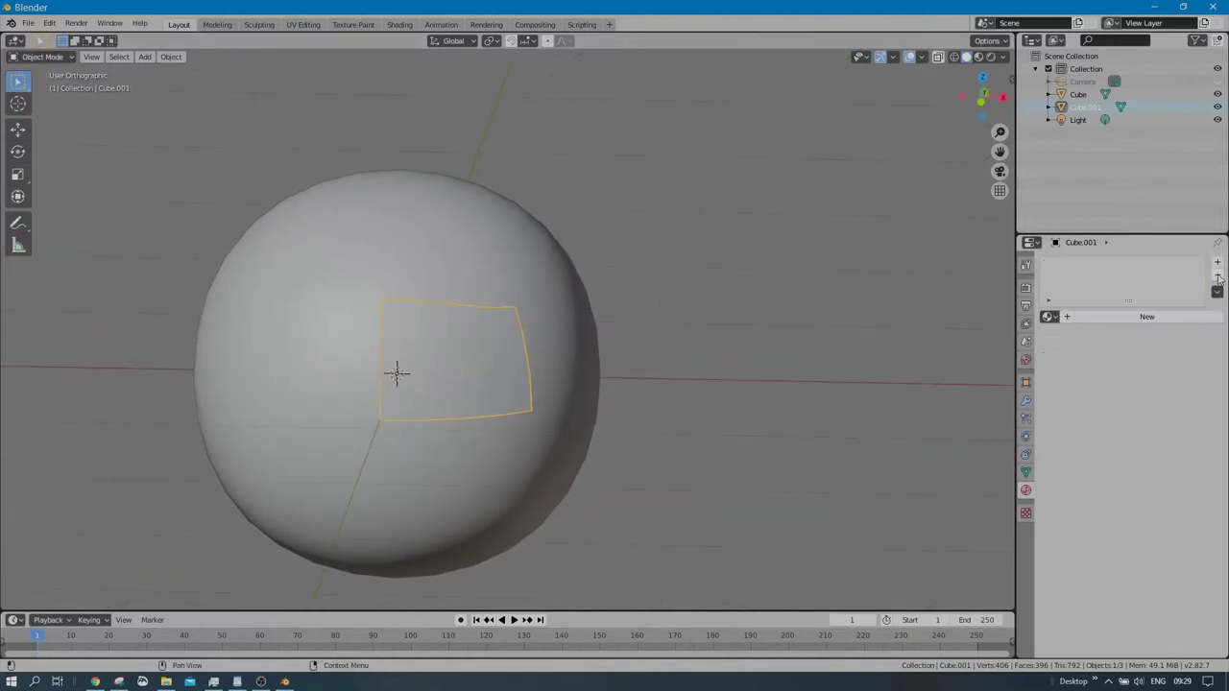
# - Create a new material for the face patch and name it eye_mat
pyautogui.click(1077, 321)
pyautogui.doubleClick(1077, 267)
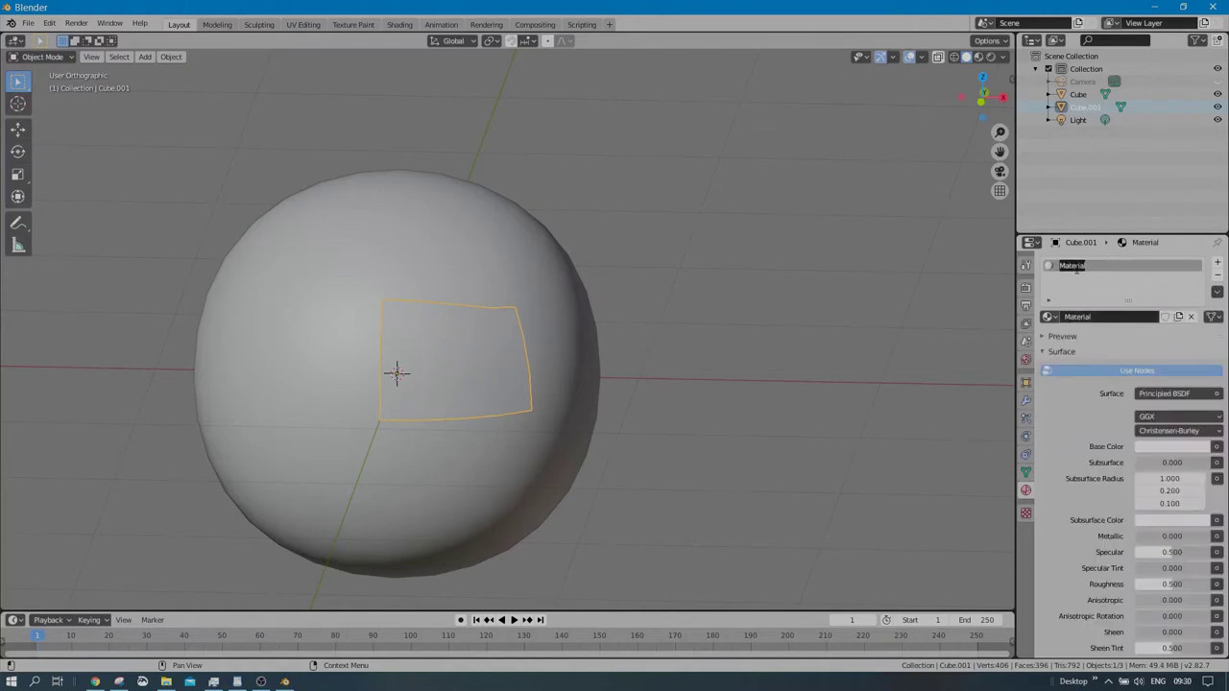
pyautogui.write('eyeline')
pyautogui.press('Return')
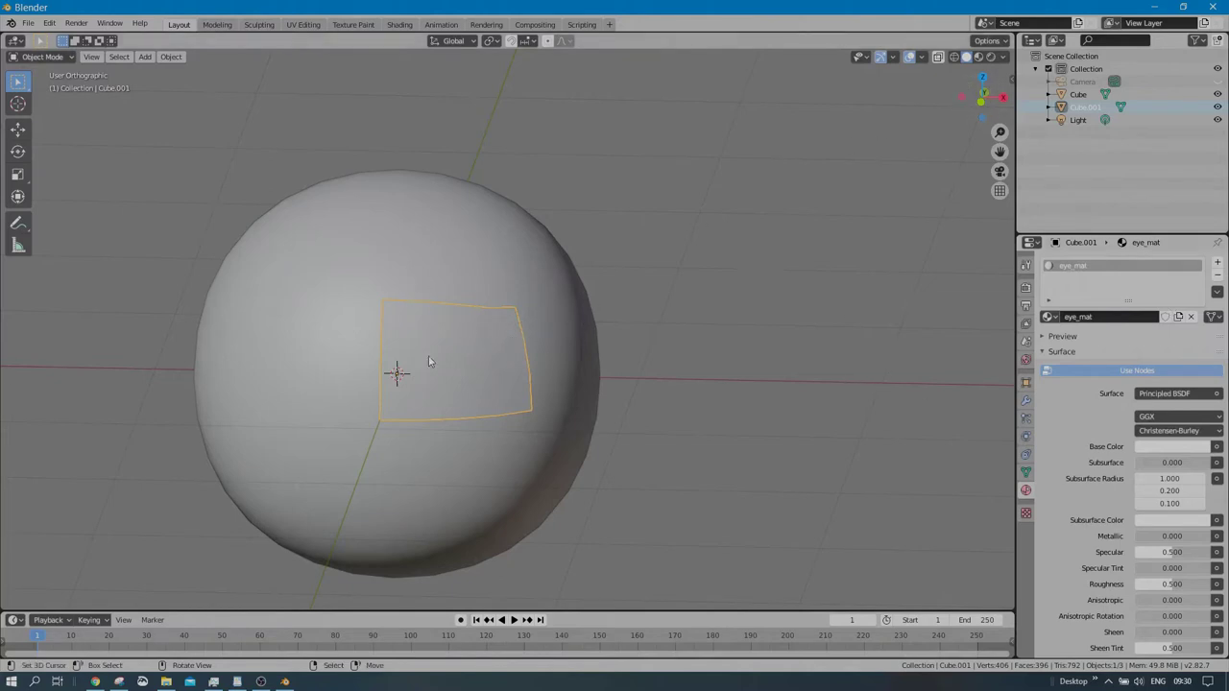
# - Switch to File Explorer and view eye.png in the uv-wrap-modf-sample folder, then return to Blender
pyautogui.click(166, 682)
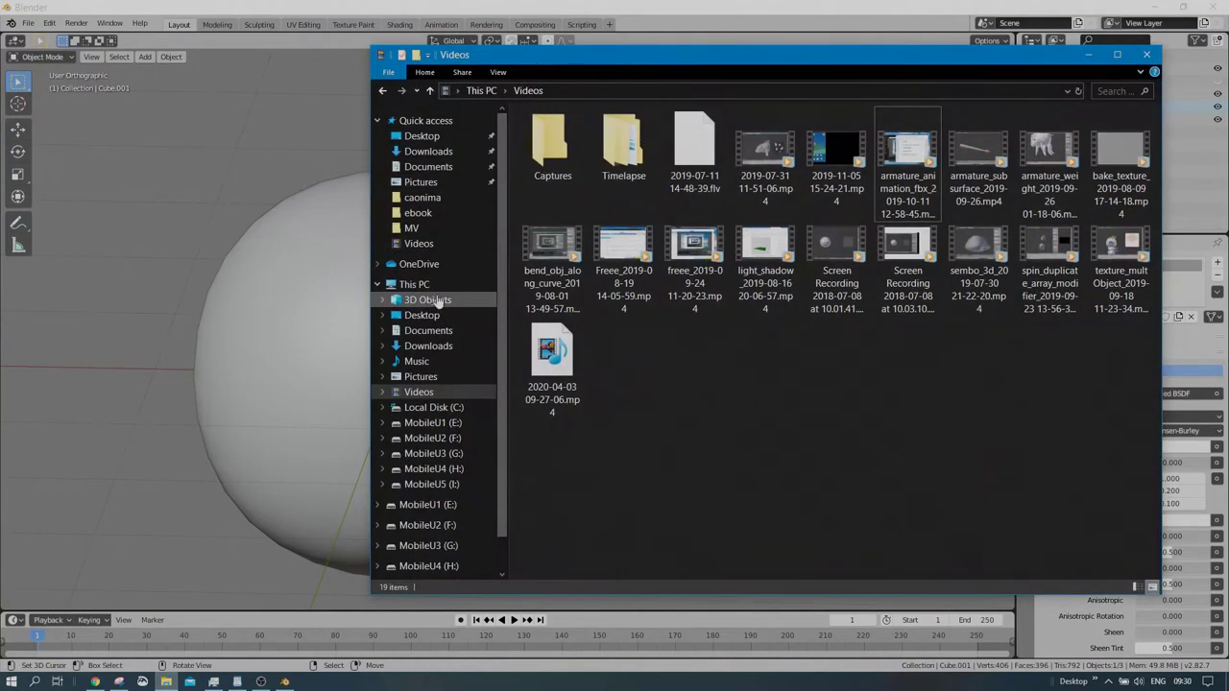
pyautogui.click(425, 199)
pyautogui.click(628, 91)
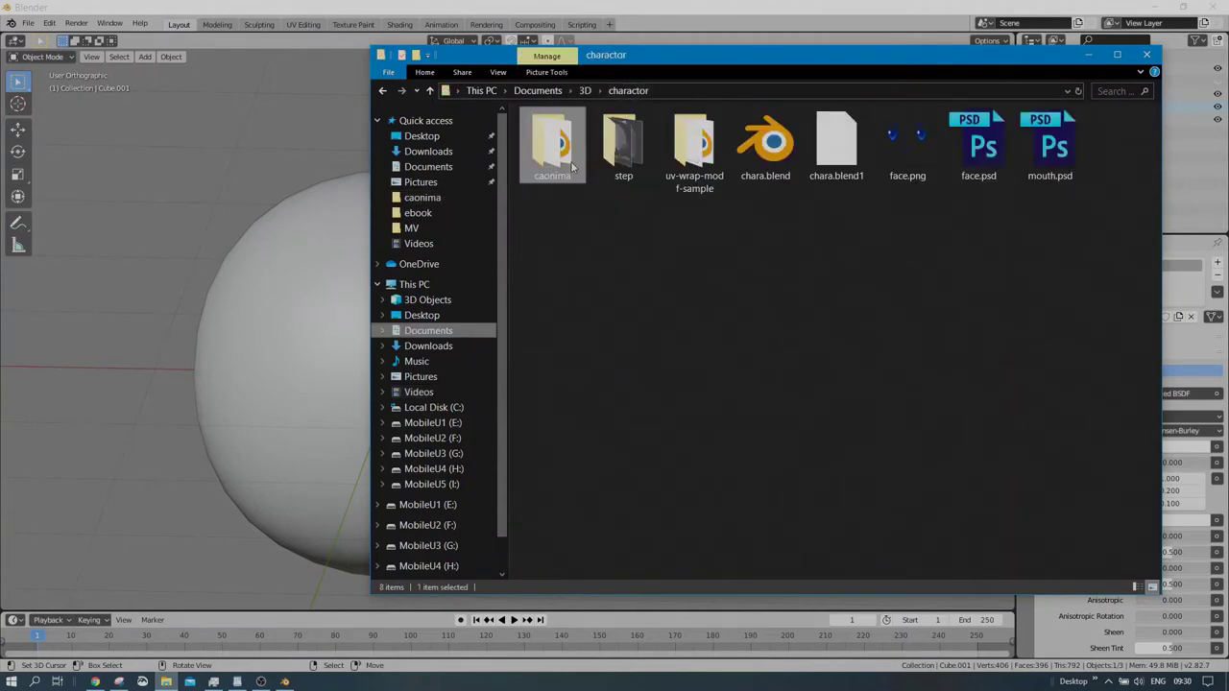
pyautogui.click(691, 149)
pyautogui.doubleClick(691, 149)
pyautogui.click(696, 144)
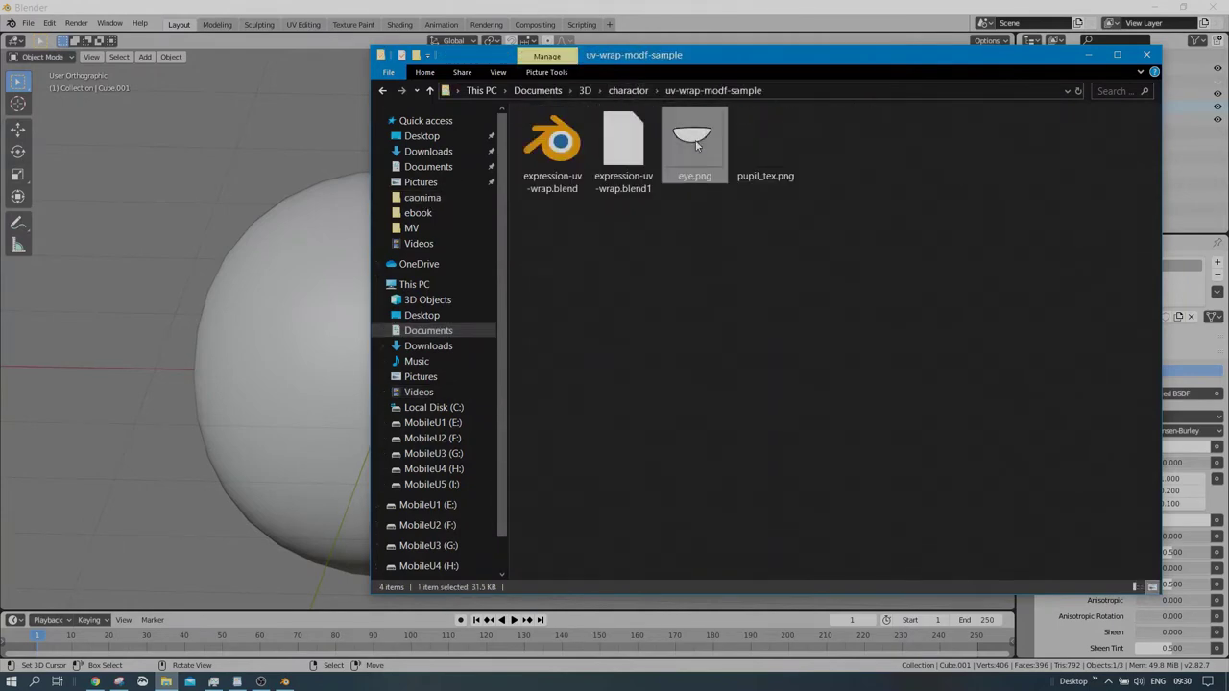
pyautogui.doubleClick(719, 181)
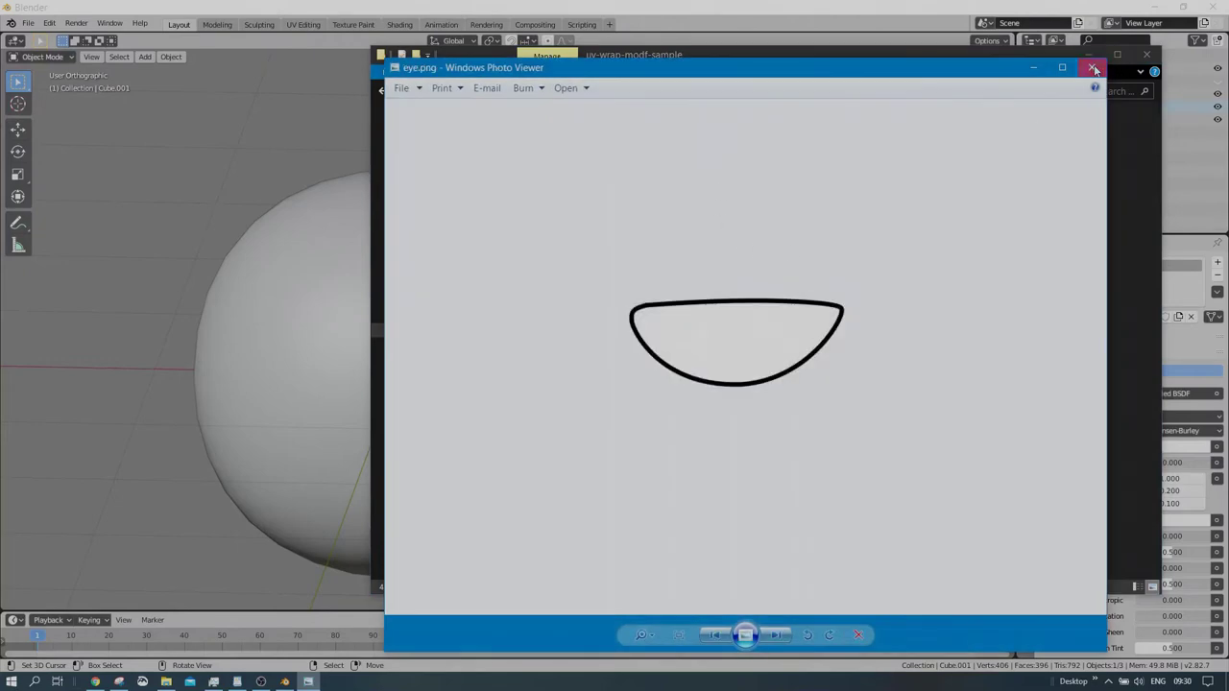
pyautogui.click(1092, 62)
pyautogui.click(1089, 56)
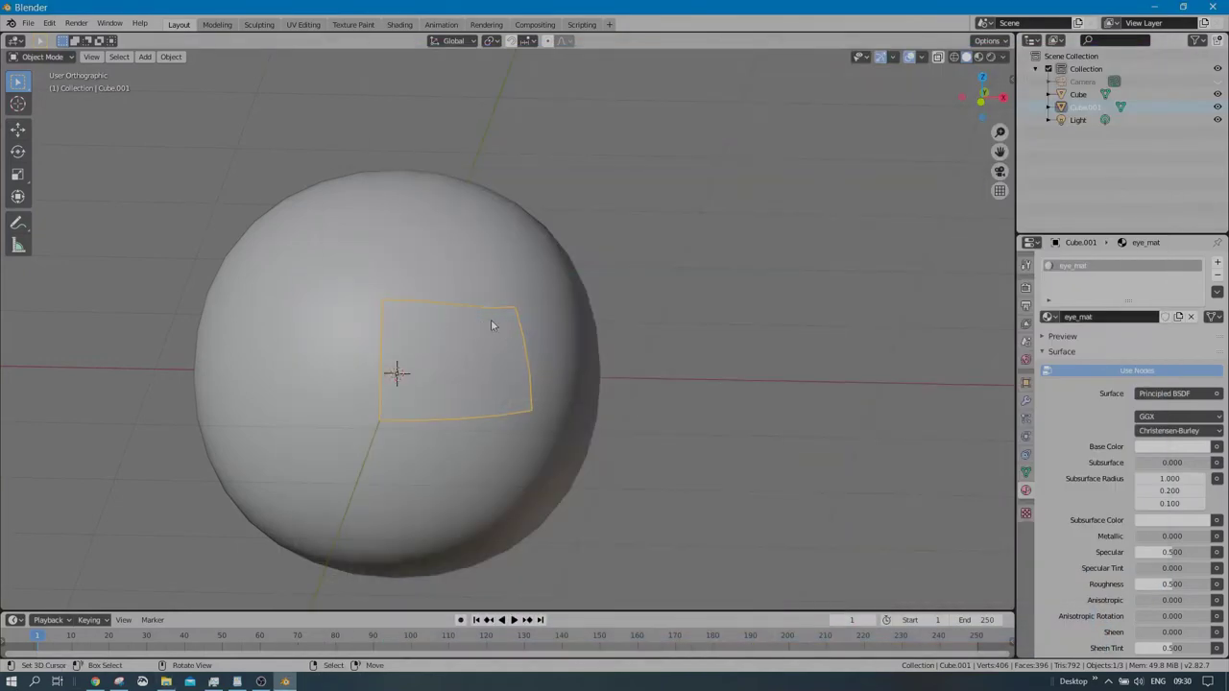
# - Split the 3D viewport into two side-by-side areas and turn the new one into a UV Editor
pyautogui.scroll(-1, 748, 246)
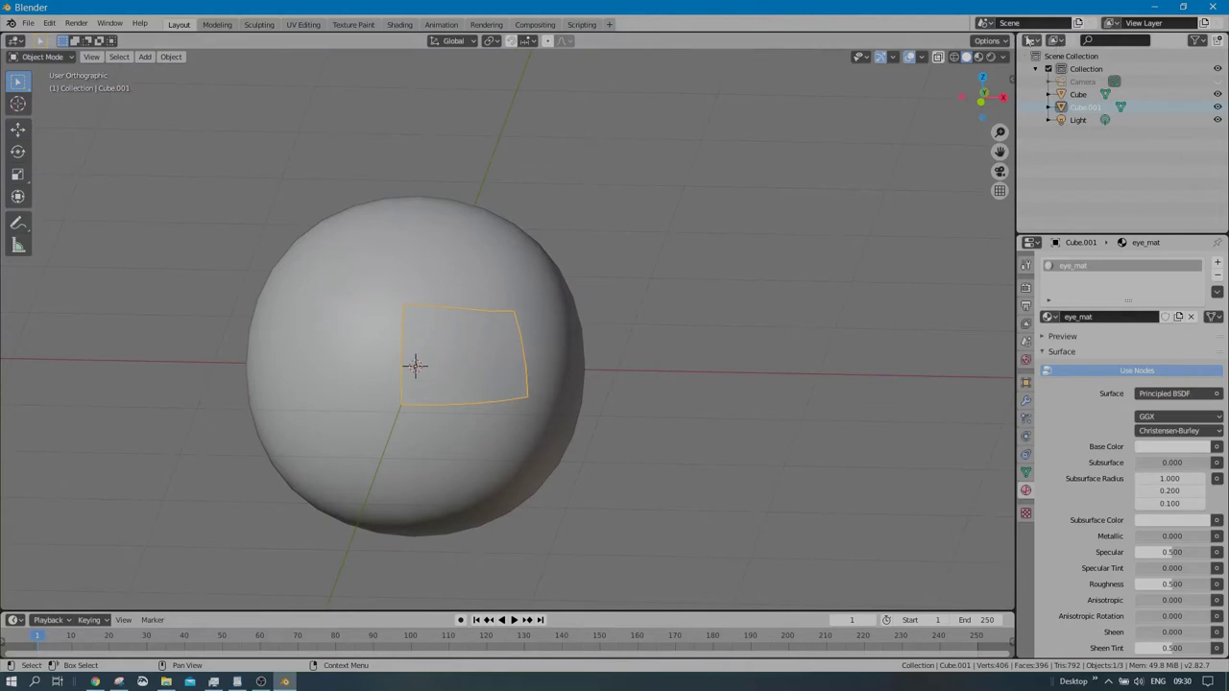
pyautogui.moveTo(1013, 33); pyautogui.dragTo(569, 40)
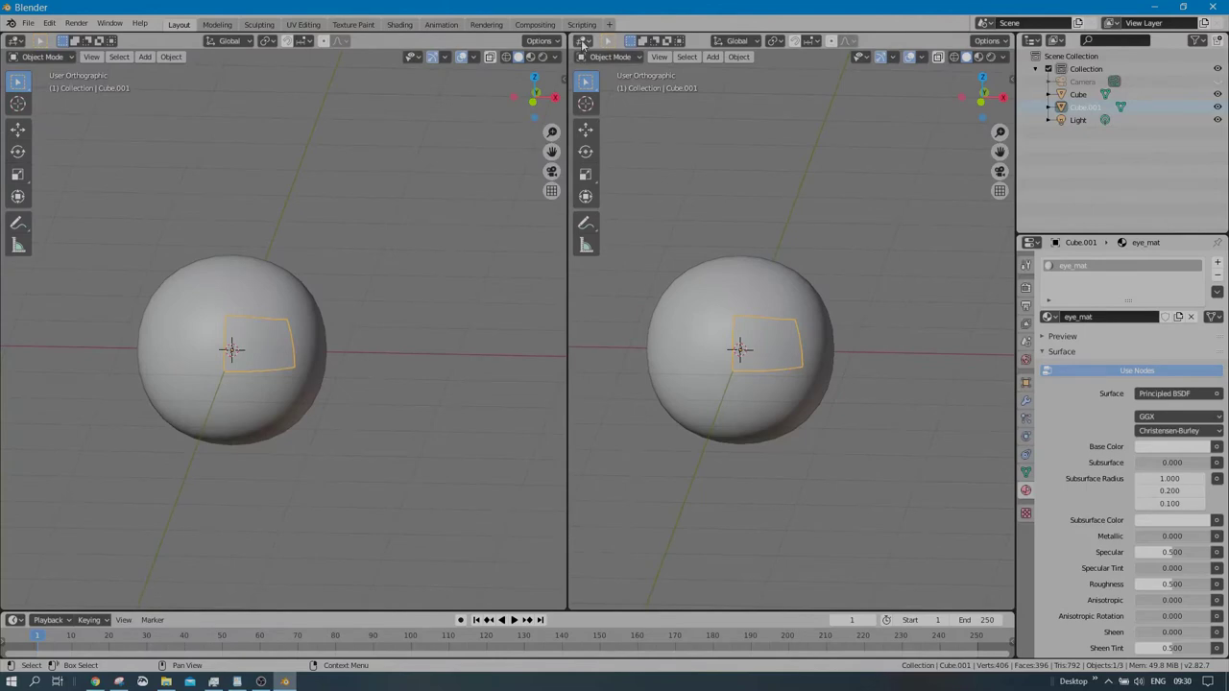
pyautogui.click(582, 42)
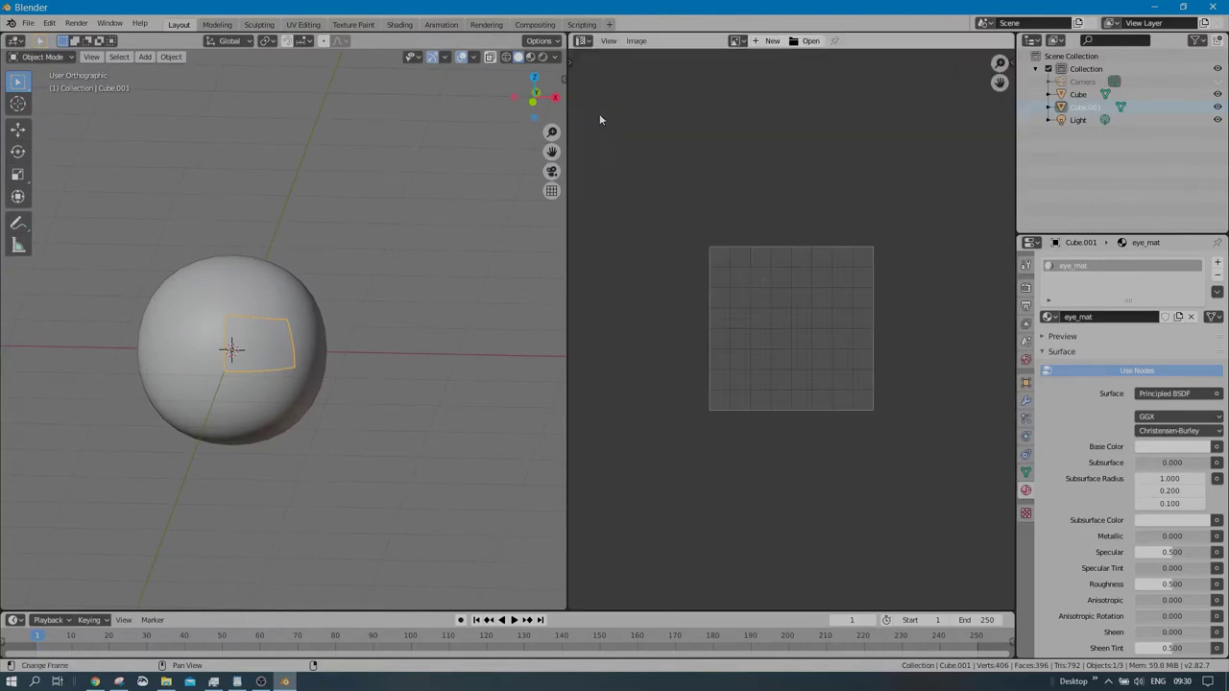
pyautogui.click(607, 103)
# - Enter Edit Mode on the face patch, select all its faces and unwrap them
pyautogui.press('Tab')
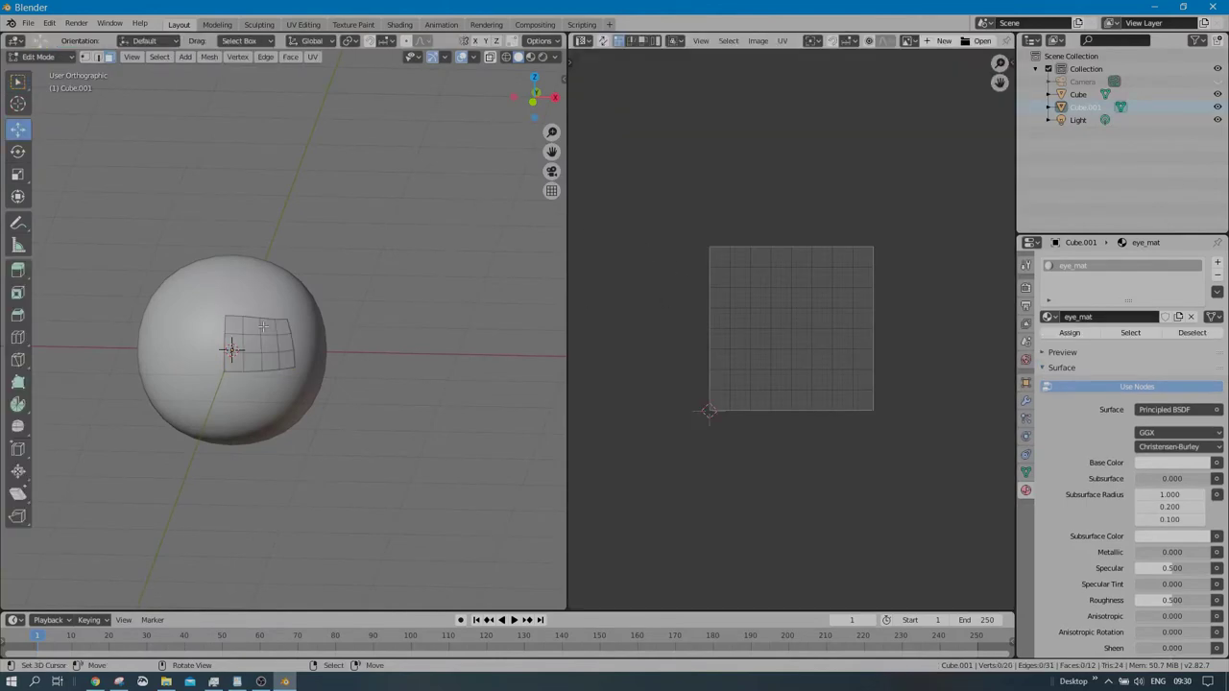
pyautogui.scroll(5, 284, 337)
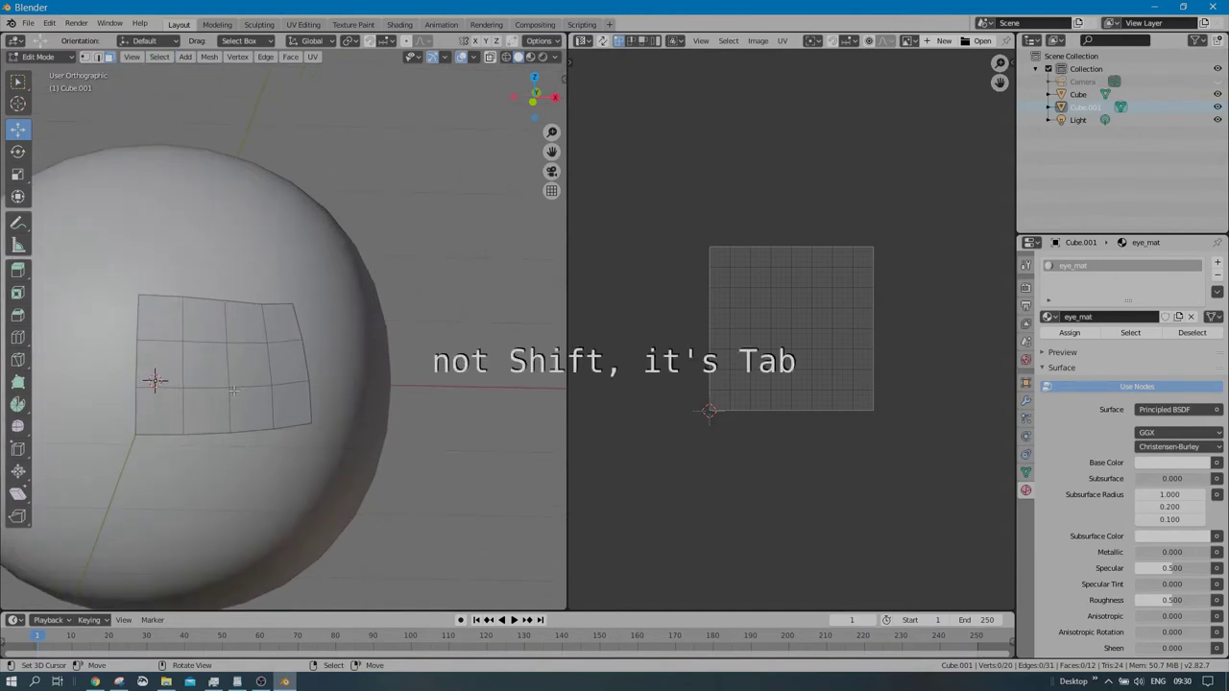
pyautogui.press('a')
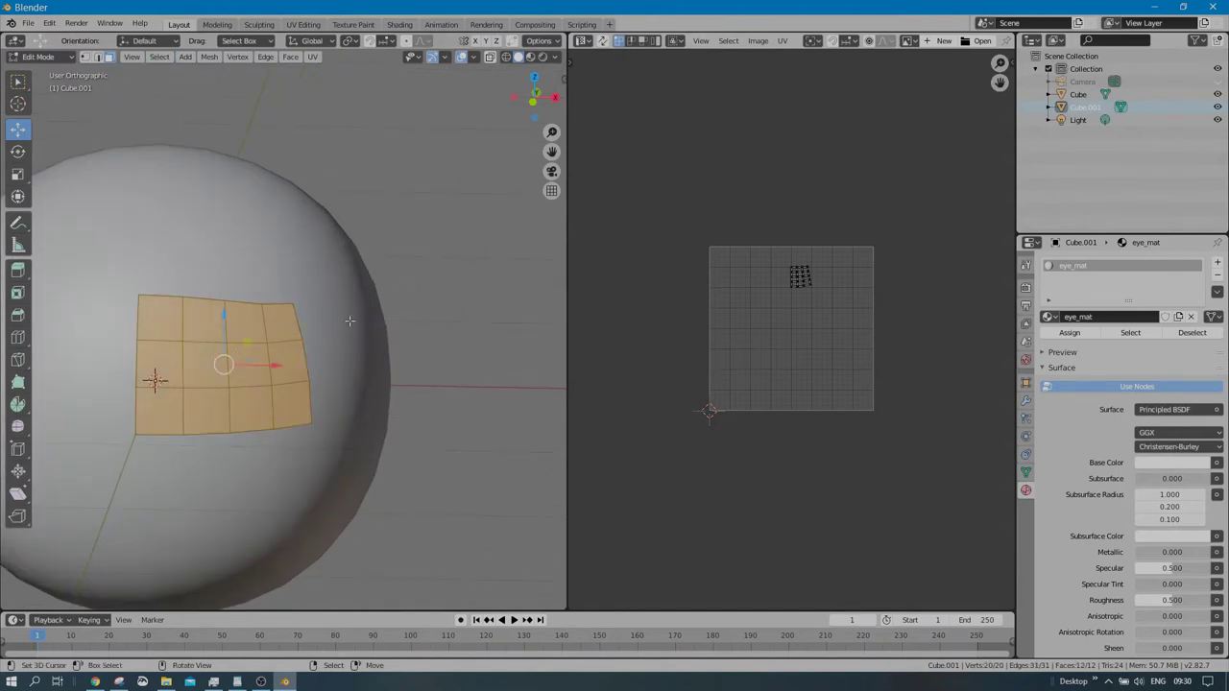
pyautogui.press('u')
pyautogui.click(349, 320)
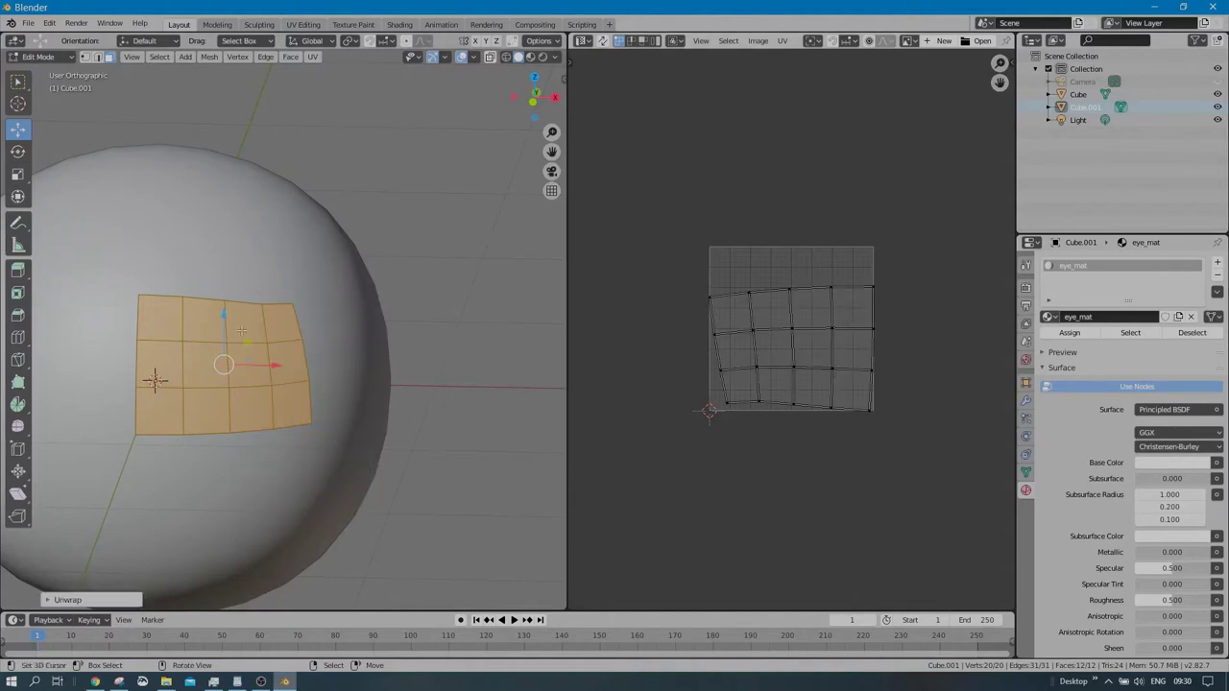
# - Remap the patch's UVs with Project From View from the front orthographic view
pyautogui.click(254, 260)
pyautogui.press('KP_1')
pyautogui.press('u')
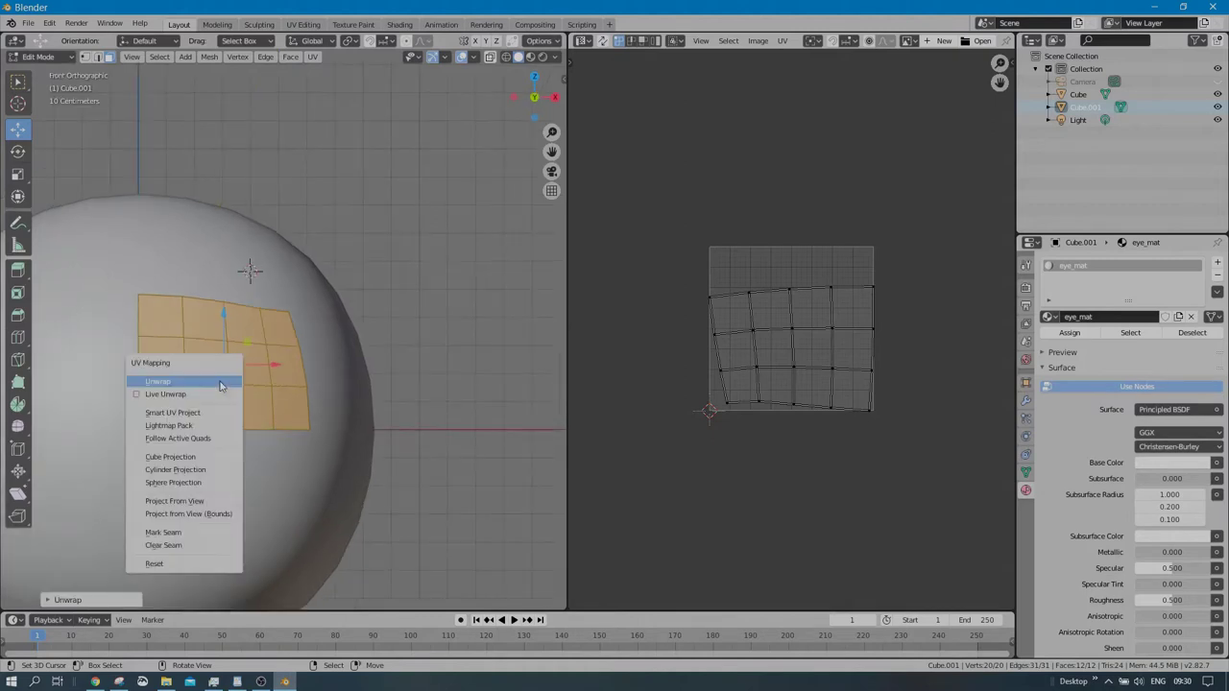
pyautogui.click(193, 501)
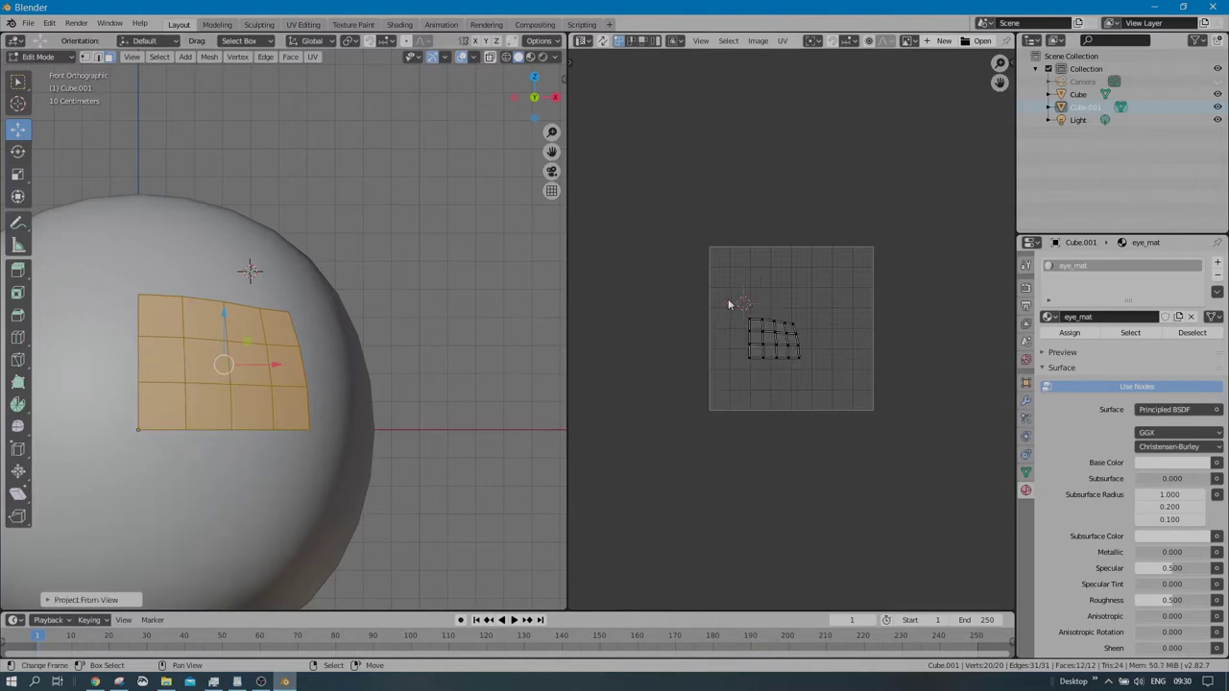
# - Select the whole projected UV island, then scale and move it to nearly fill the UV square
pyautogui.press('b')
pyautogui.moveTo(734, 293); pyautogui.dragTo(842, 387)
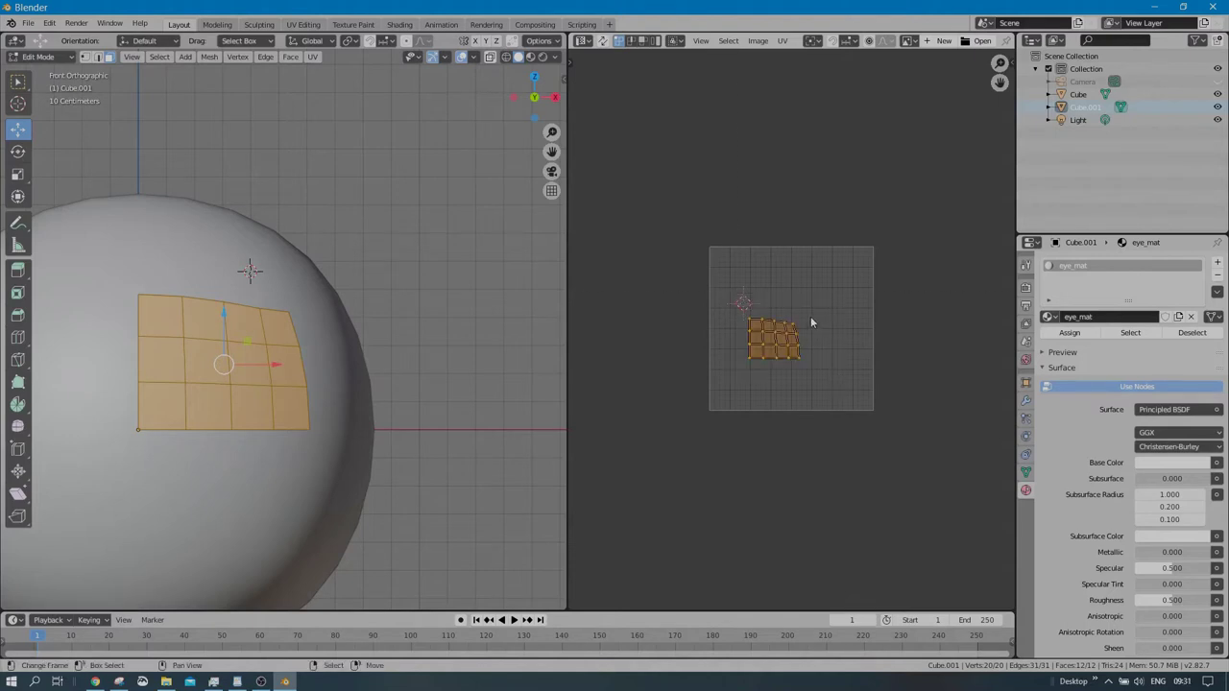
pyautogui.press('s')
pyautogui.click(877, 277)
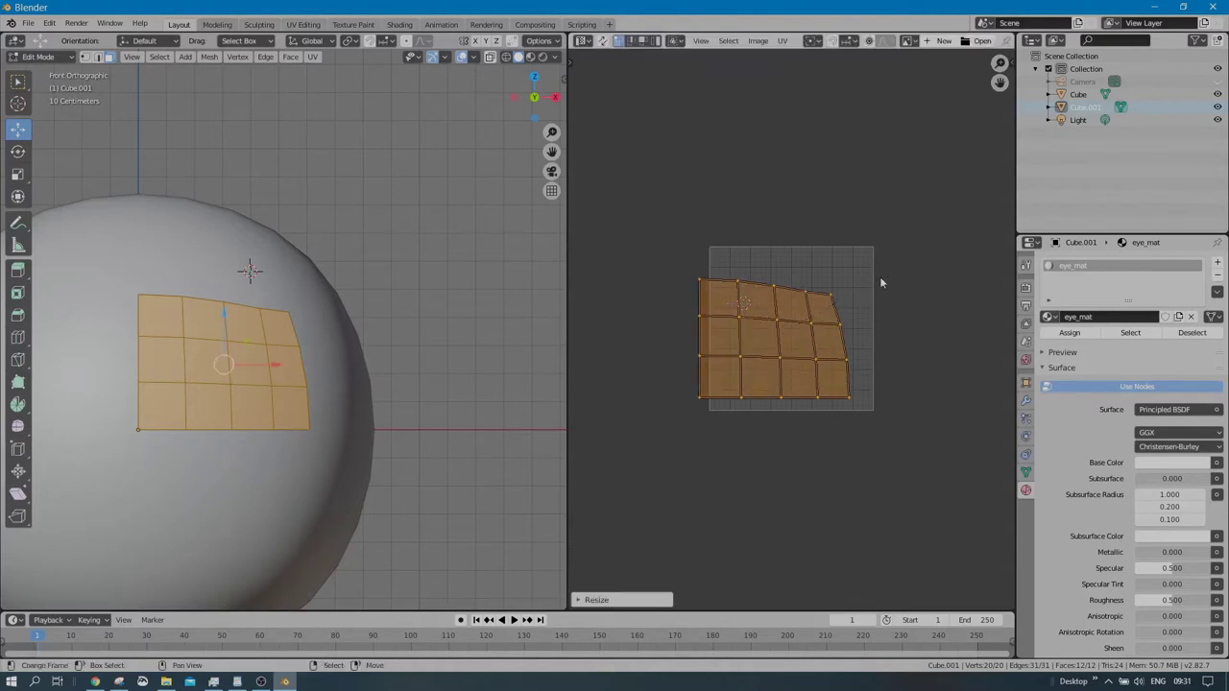
pyautogui.press('g')
pyautogui.click(884, 285)
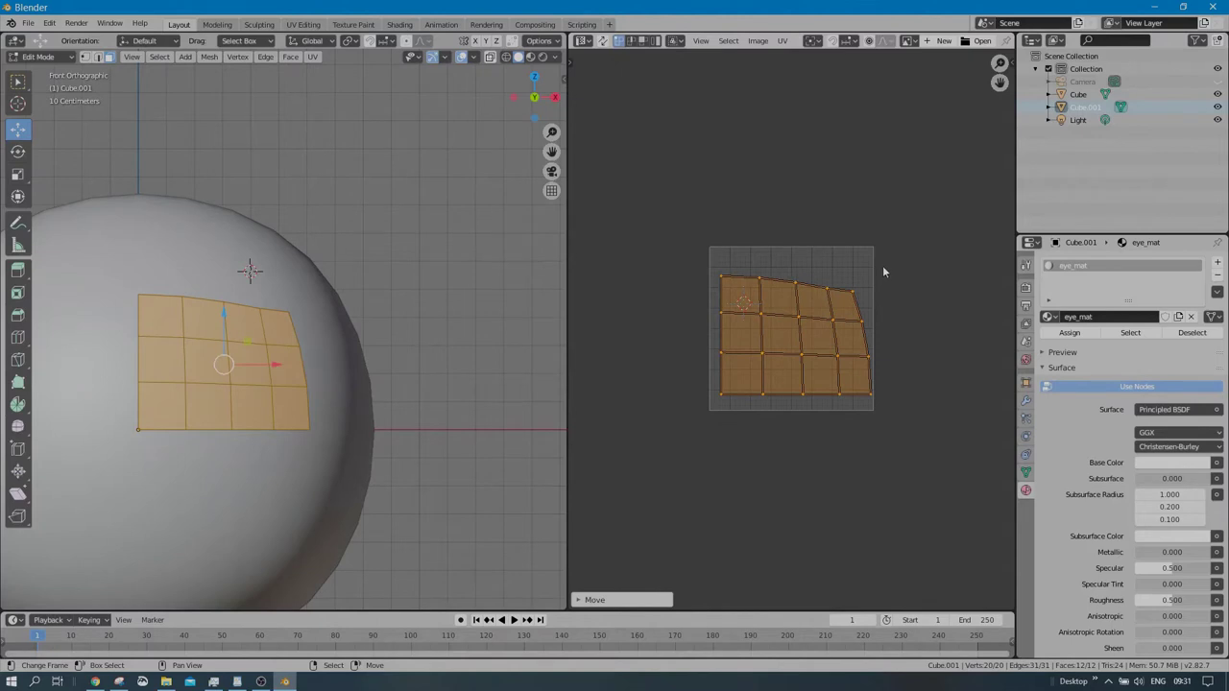
pyautogui.press('s')
pyautogui.click(891, 257)
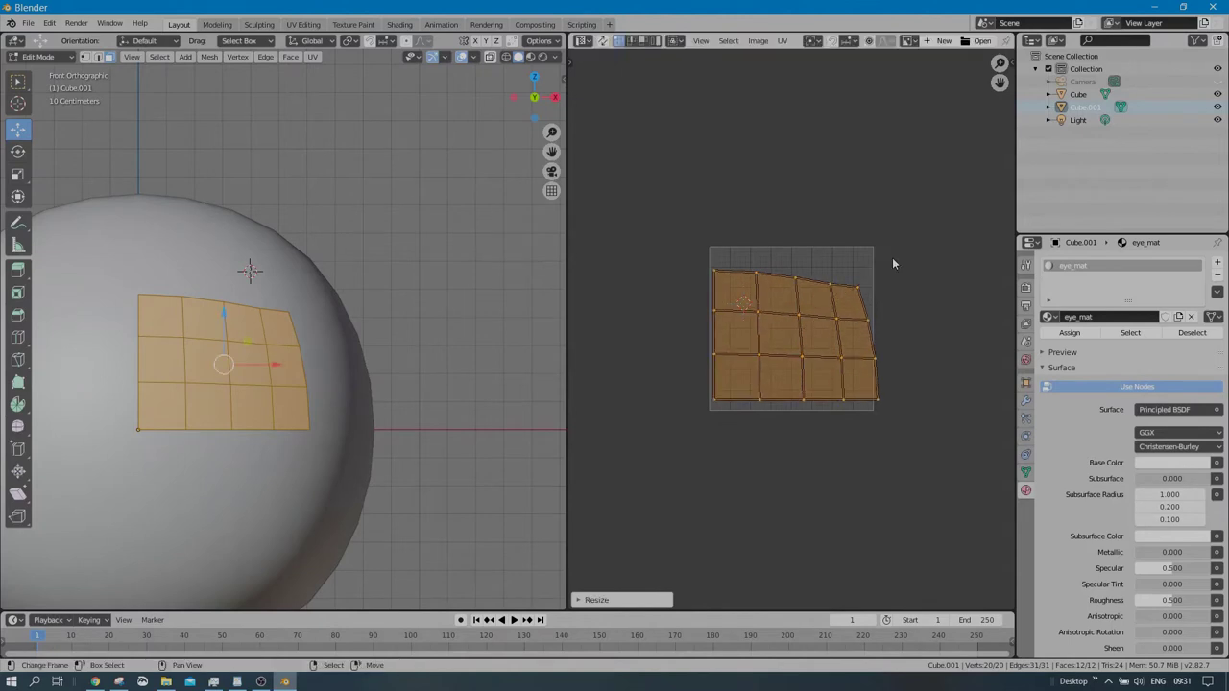
pyautogui.press('g')
pyautogui.click(870, 220)
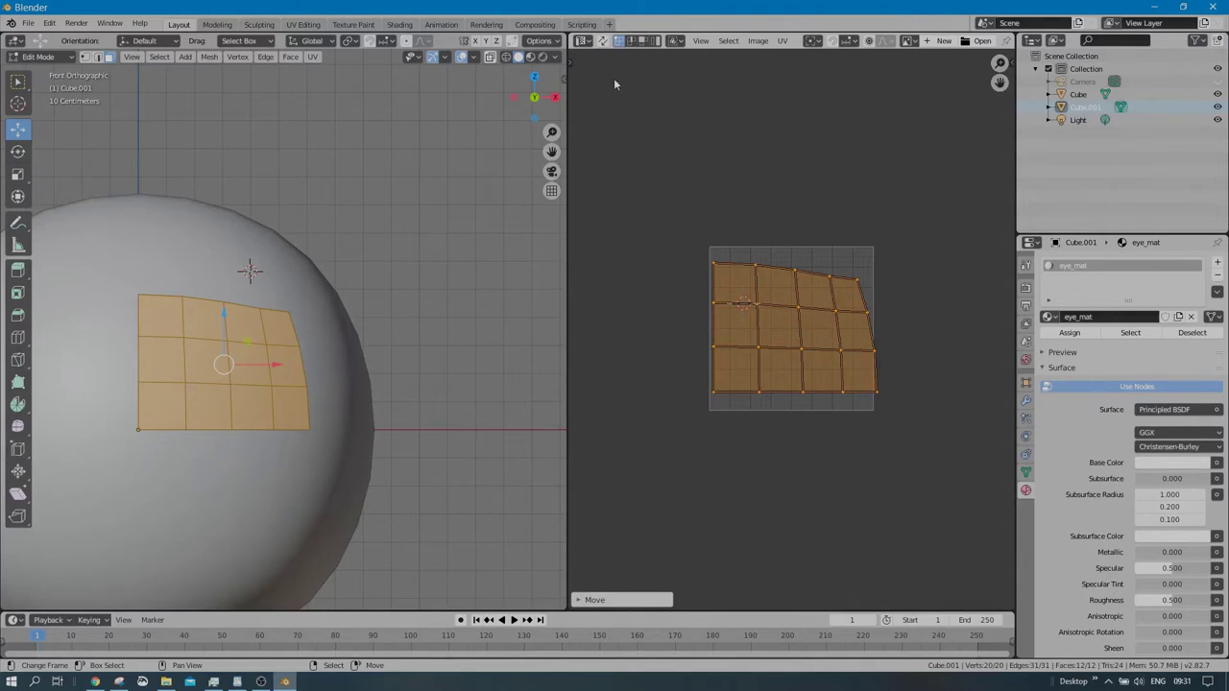
# - Switch the 3D viewport to Material Preview shading to show the sphere and patch materials
pyautogui.click(583, 41)
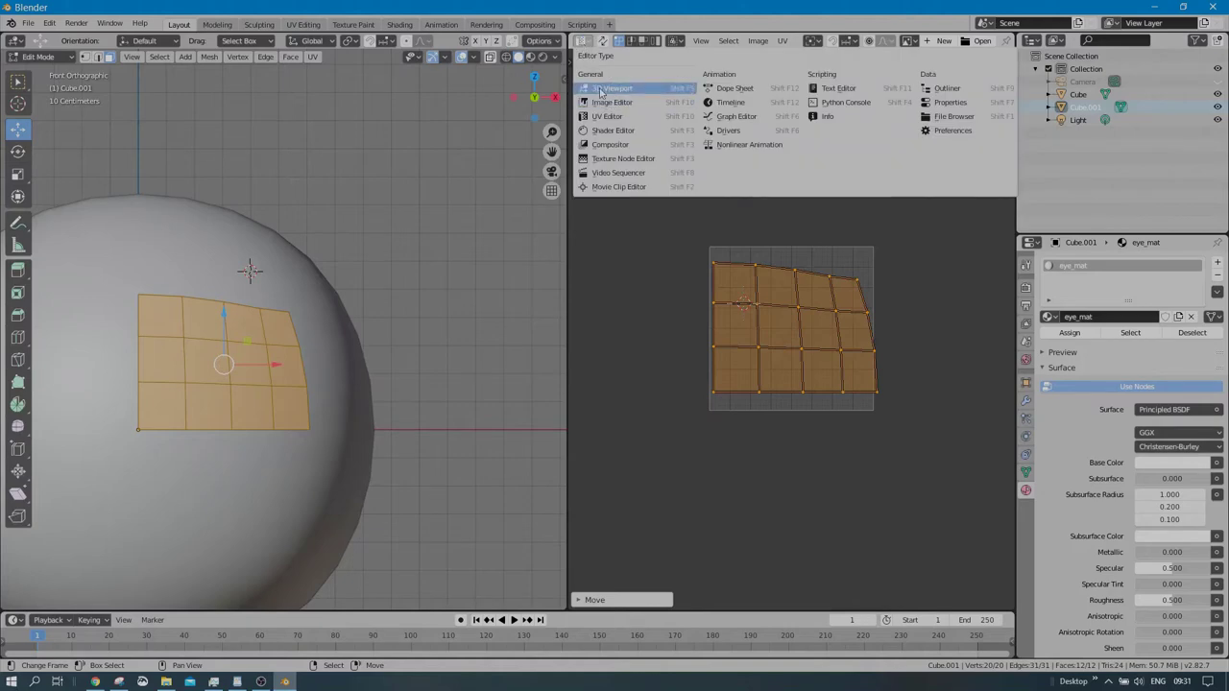
pyautogui.click(448, 95)
pyautogui.click(529, 56)
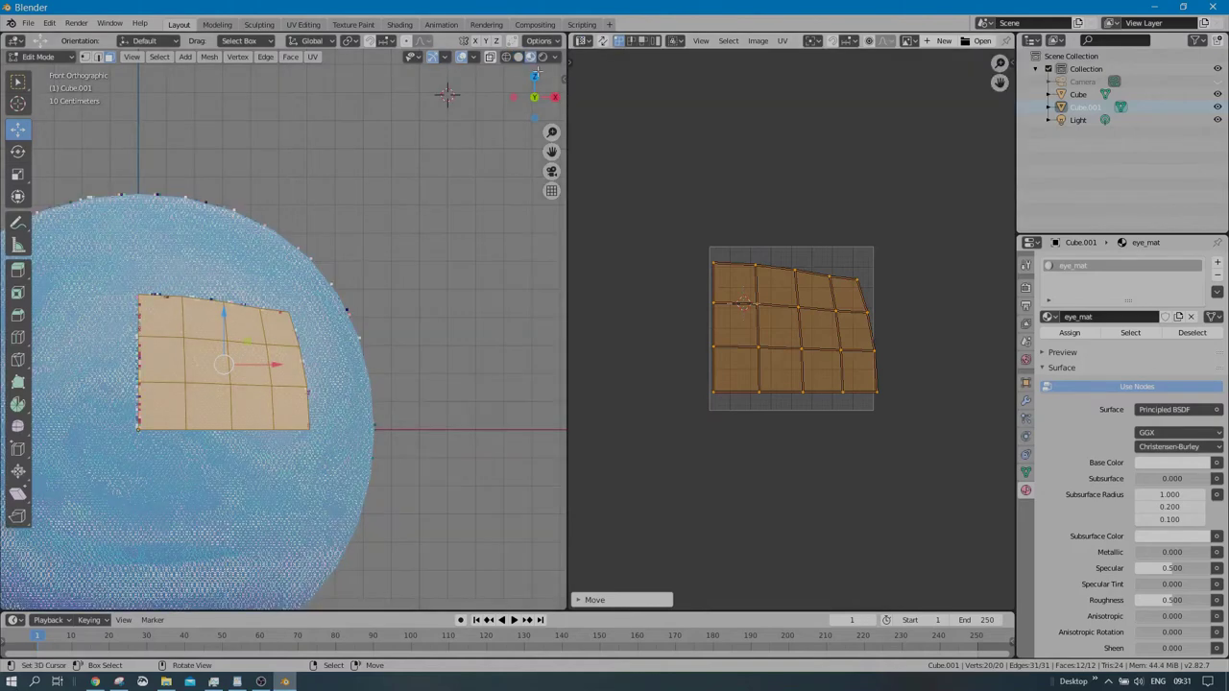
pyautogui.moveTo(375, 240); pyautogui.dragTo(388, 246, button='middle')
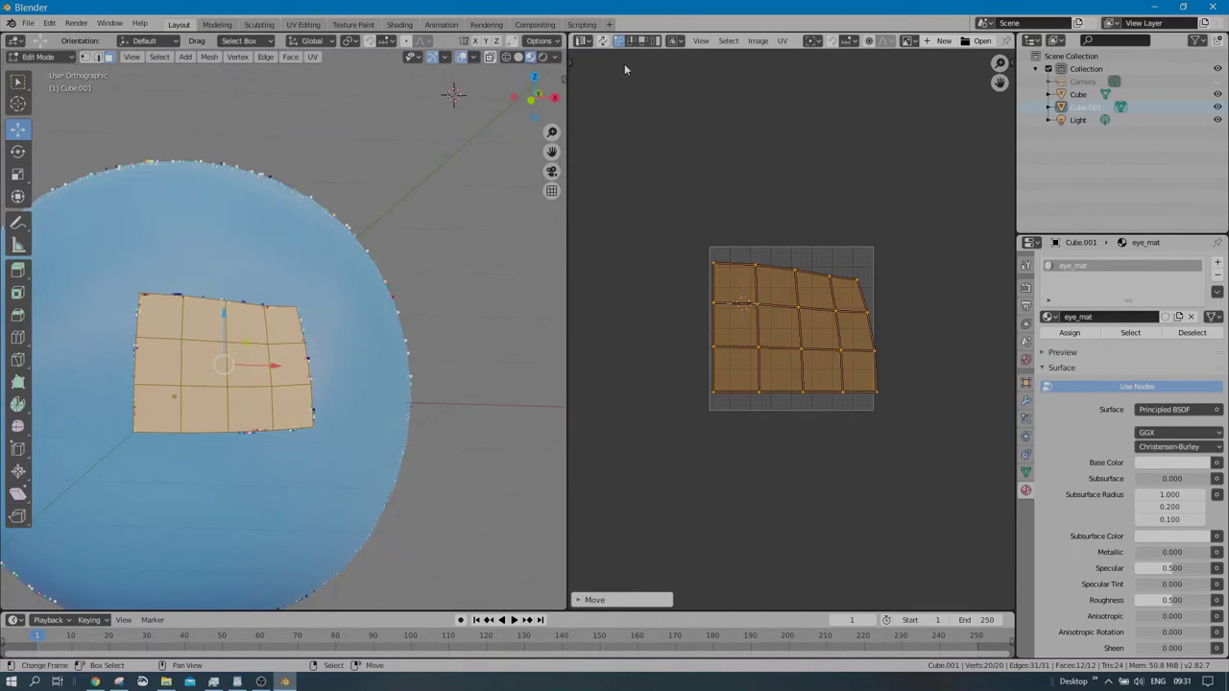
# - Switch the UV editor area to the Shader Editor and add an Image Texture node to eye_mat
pyautogui.click(588, 41)
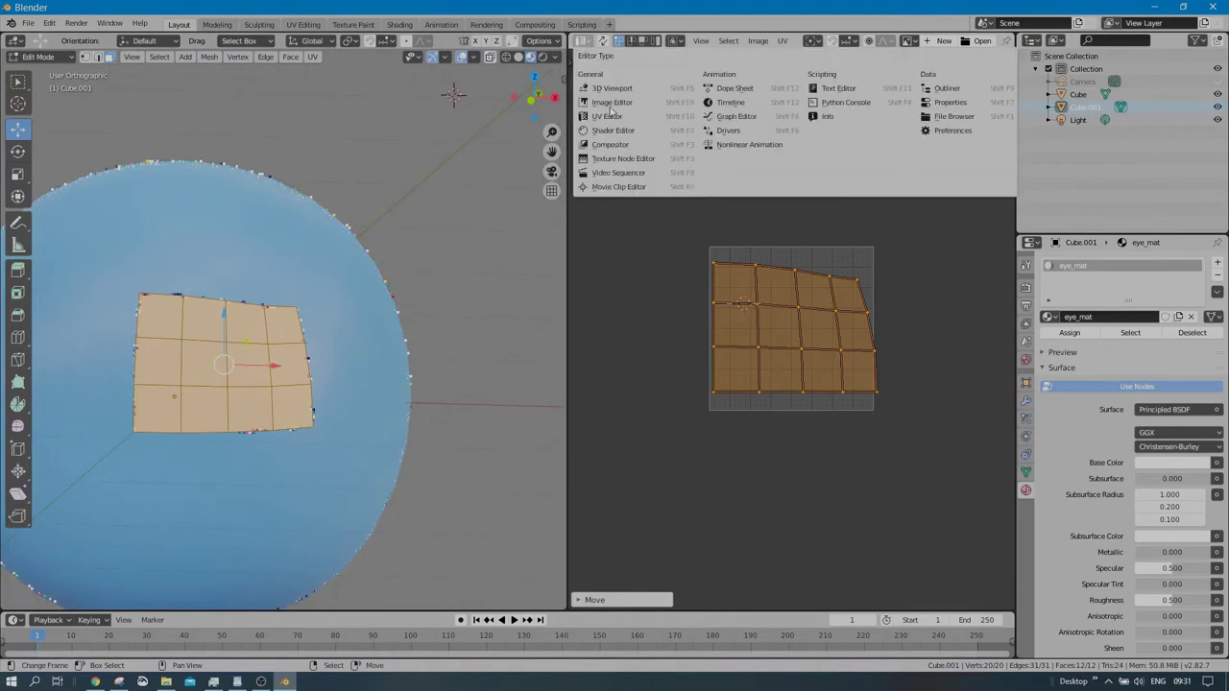
pyautogui.click(612, 129)
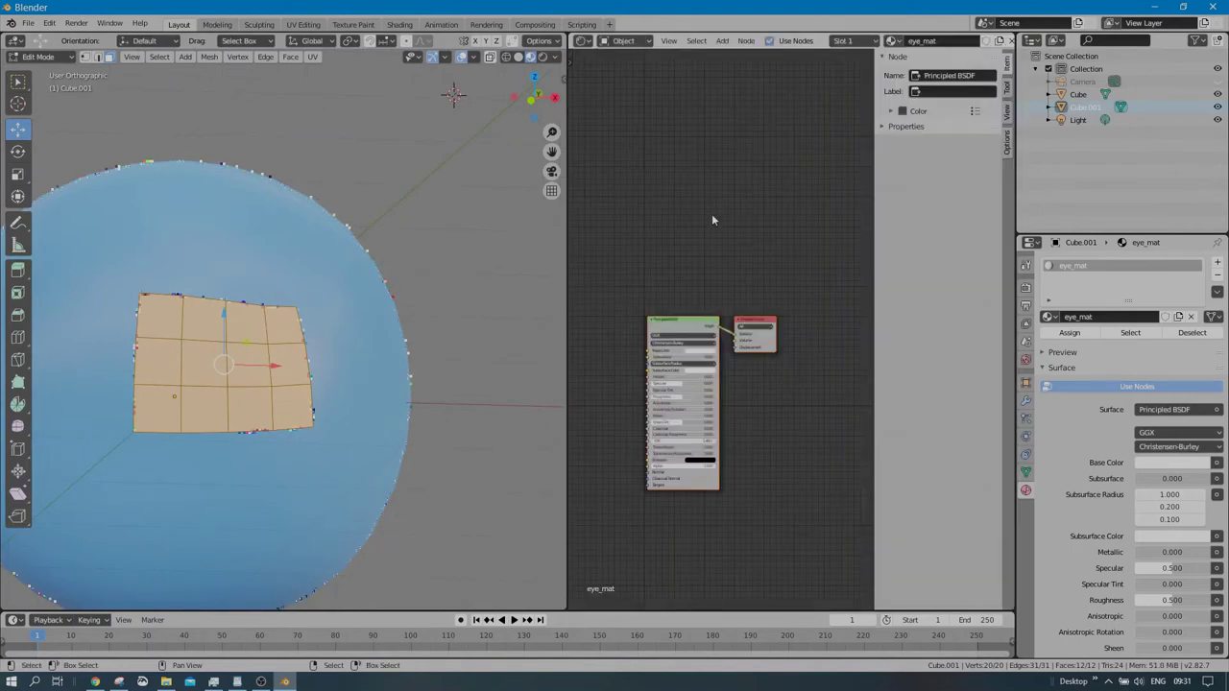
pyautogui.moveTo(680, 270); pyautogui.dragTo(731, 232, button='middle')
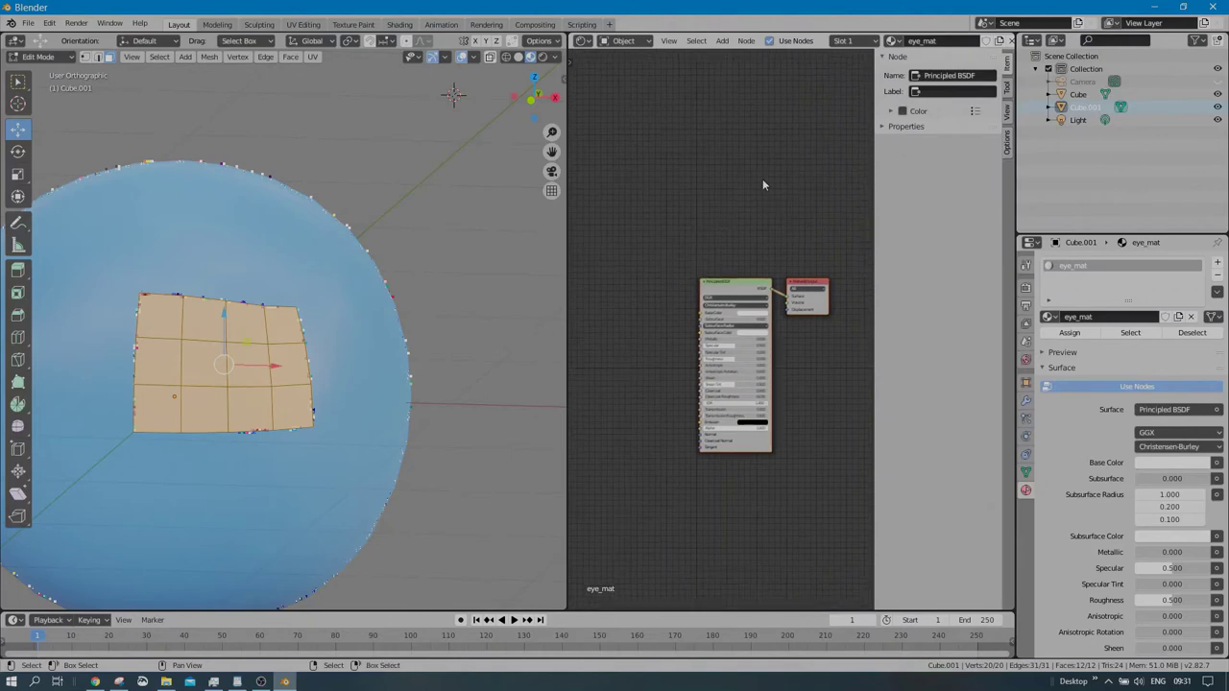
pyautogui.press('n')
pyautogui.scroll(3, 785, 252)
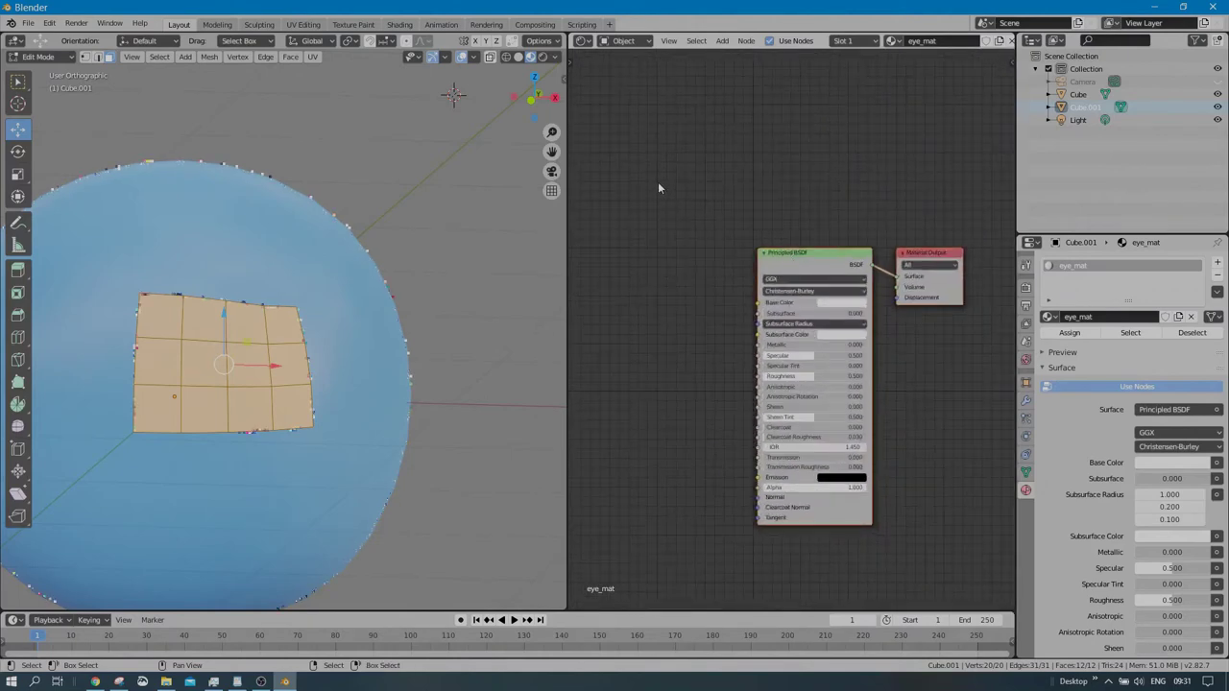
pyautogui.hotkey('shift', 'a')
pyautogui.moveTo(655, 242)
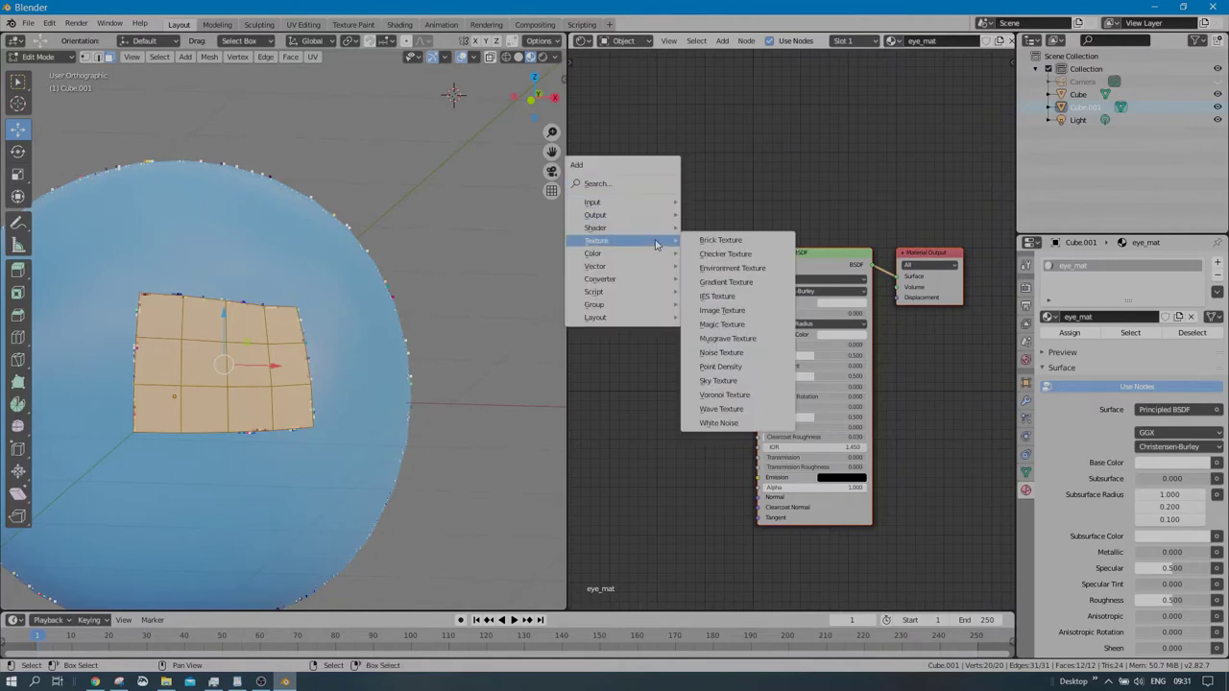
pyautogui.click(717, 312)
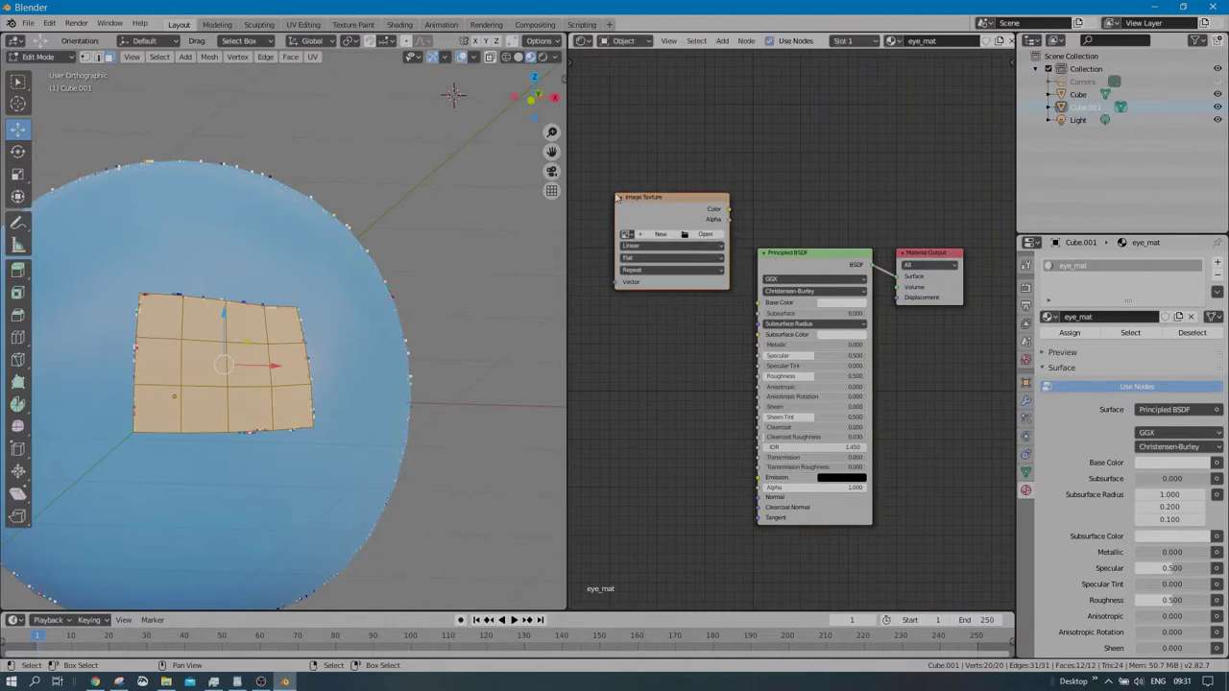
# - Load eye.png from the uv-wrap-modf-sample folder in Documents into the Image Texture node
pyautogui.scroll(1, 660, 231)
pyautogui.click(684, 210)
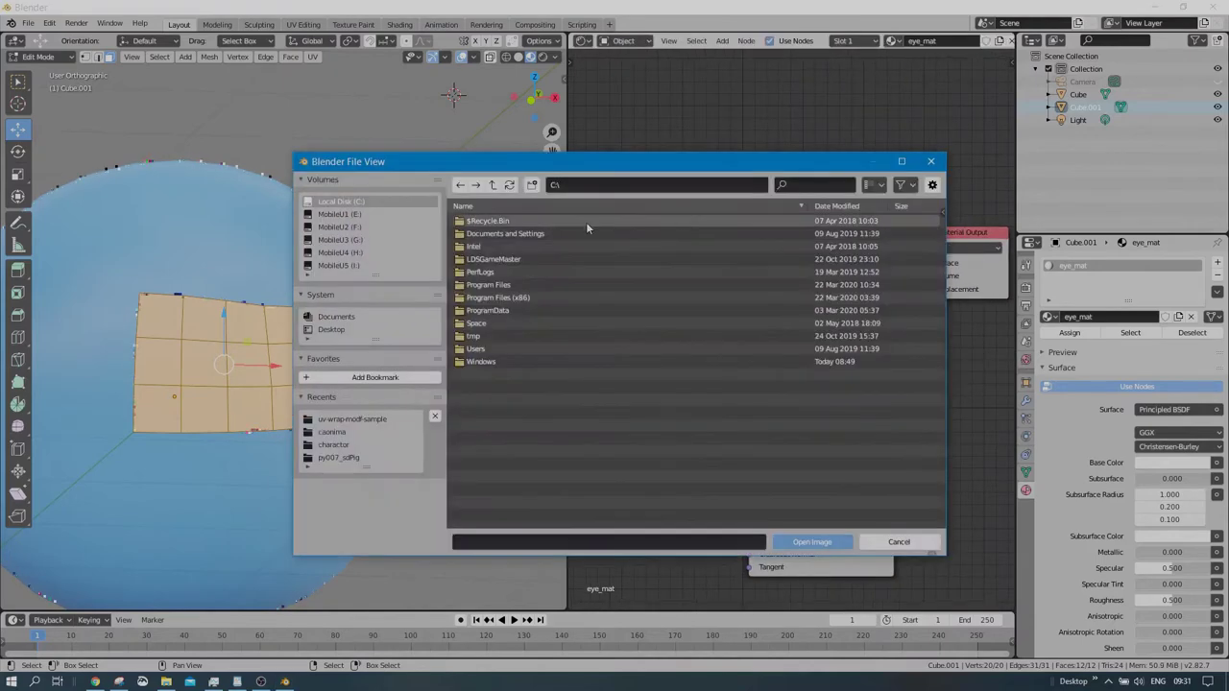
pyautogui.click(361, 317)
pyautogui.doubleClick(483, 222)
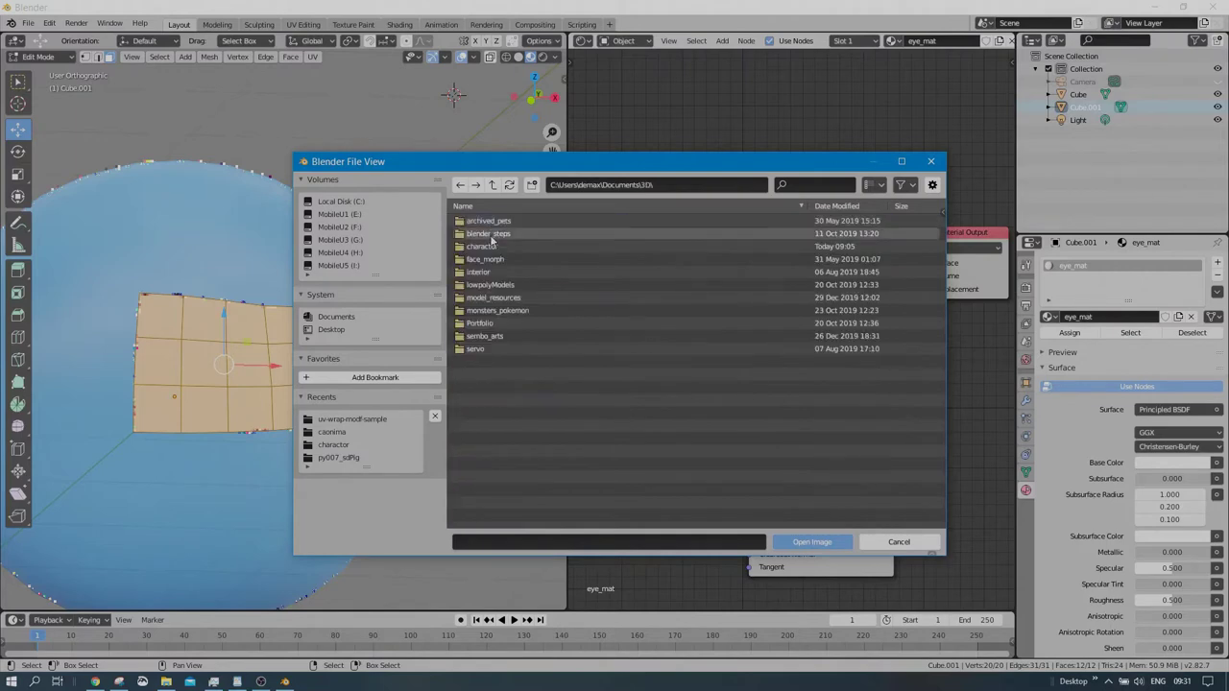
pyautogui.doubleClick(484, 246)
pyautogui.doubleClick(489, 235)
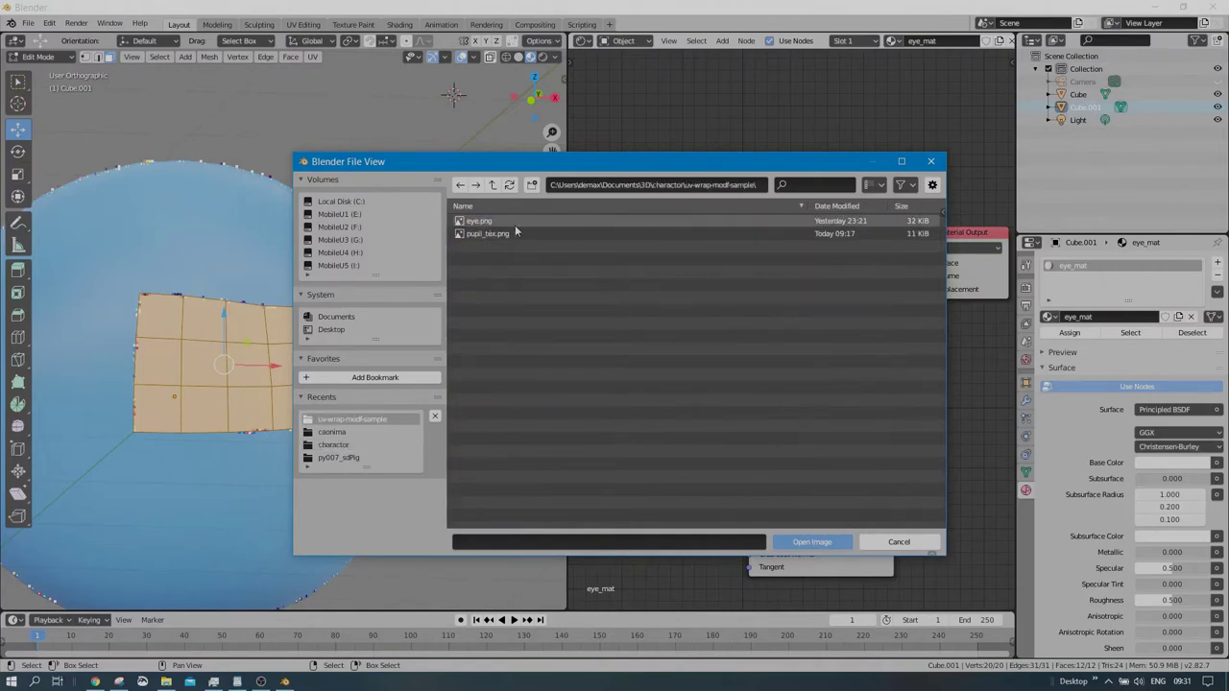
pyautogui.click(500, 223)
pyautogui.doubleClick(500, 223)
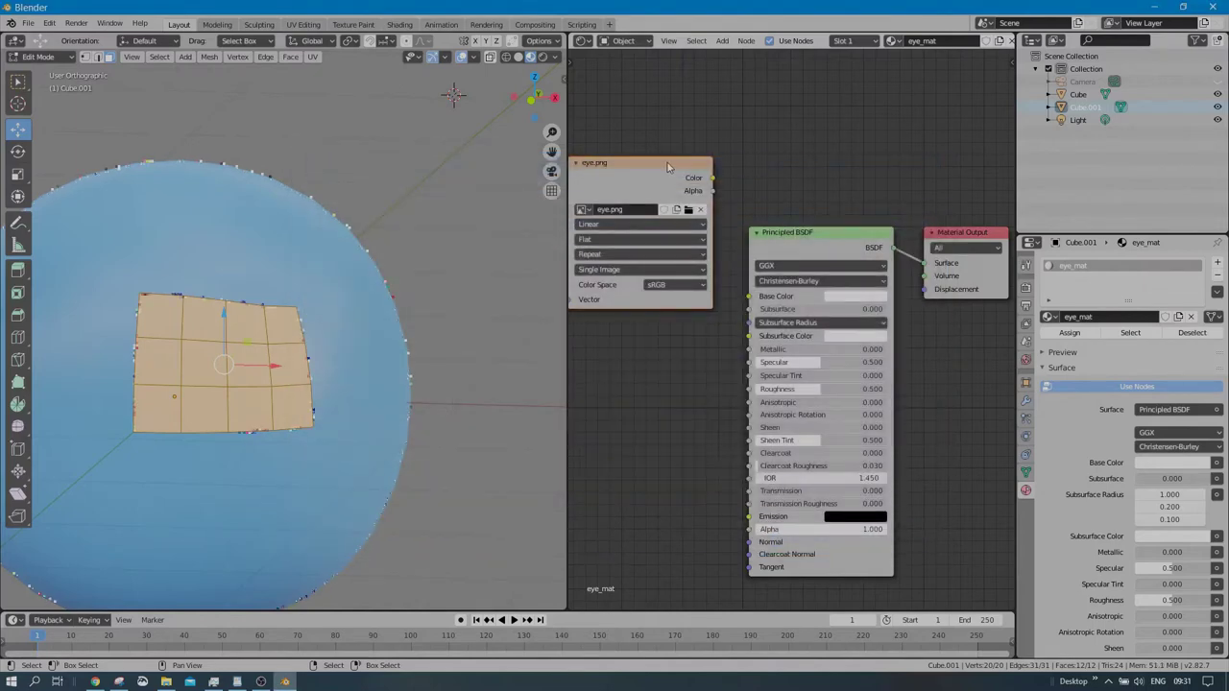
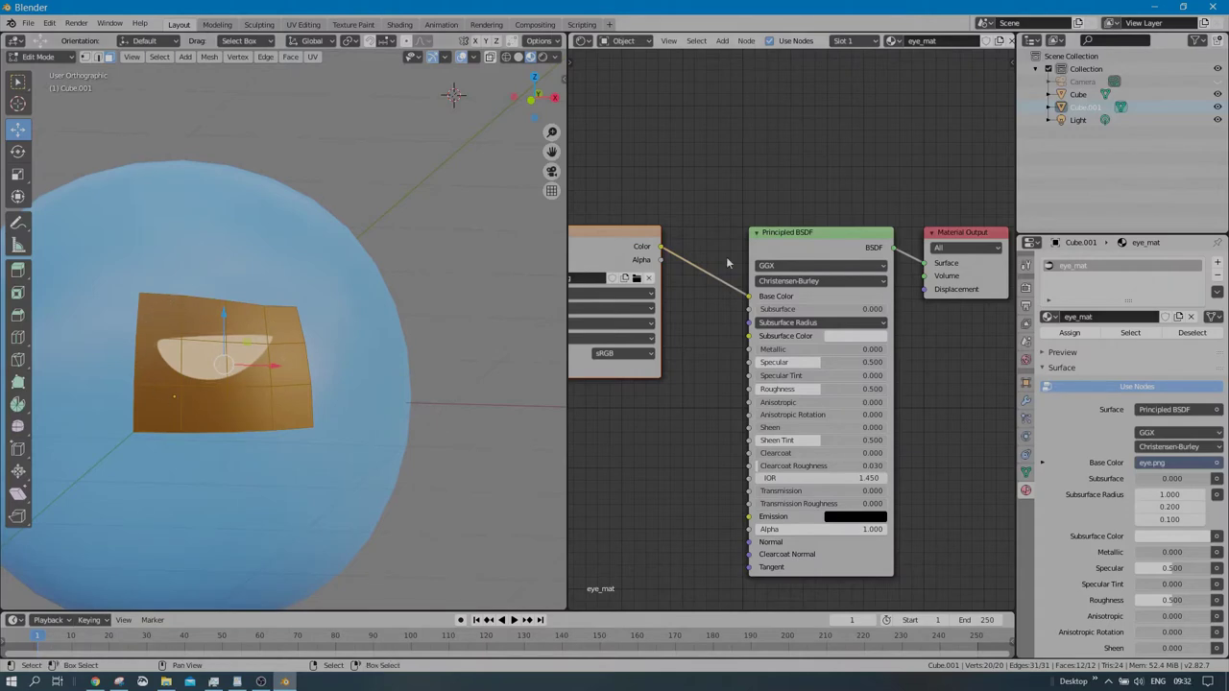
# - Add a Mix Shader and a Transparent BSDF node above the Principled BSDF, spacing the nodes apart for wiring
pyautogui.hotkey('shift', 'a')
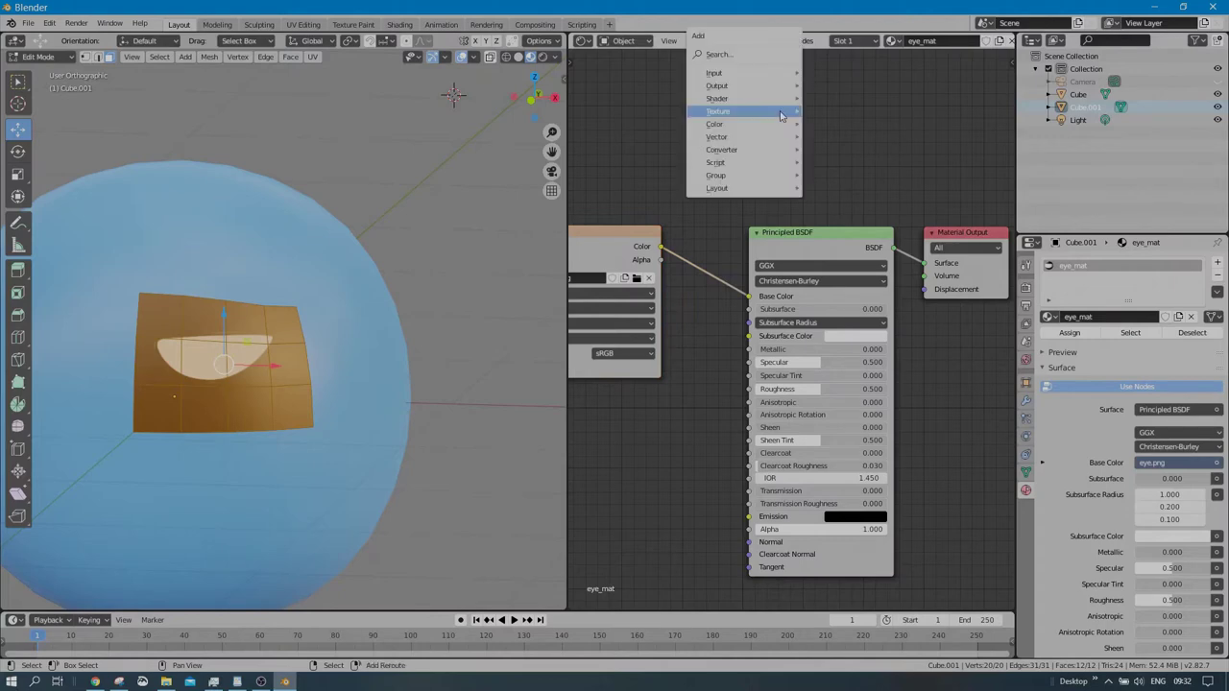
pyautogui.moveTo(781, 115)
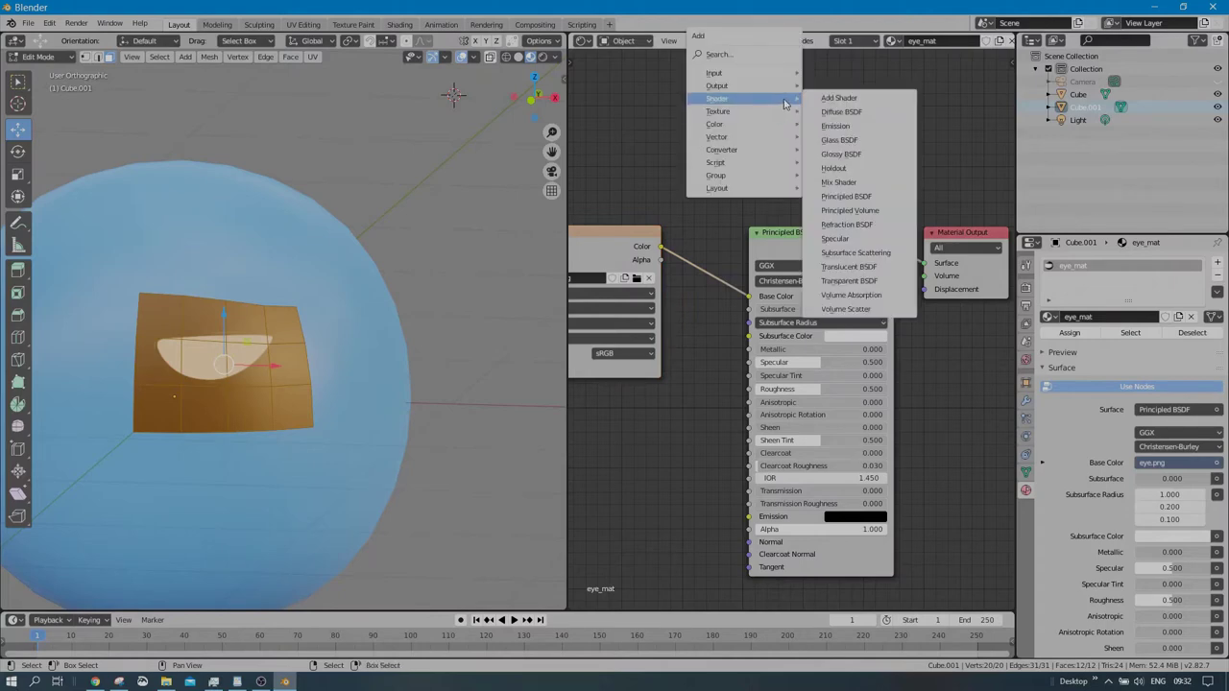
pyautogui.click(838, 183)
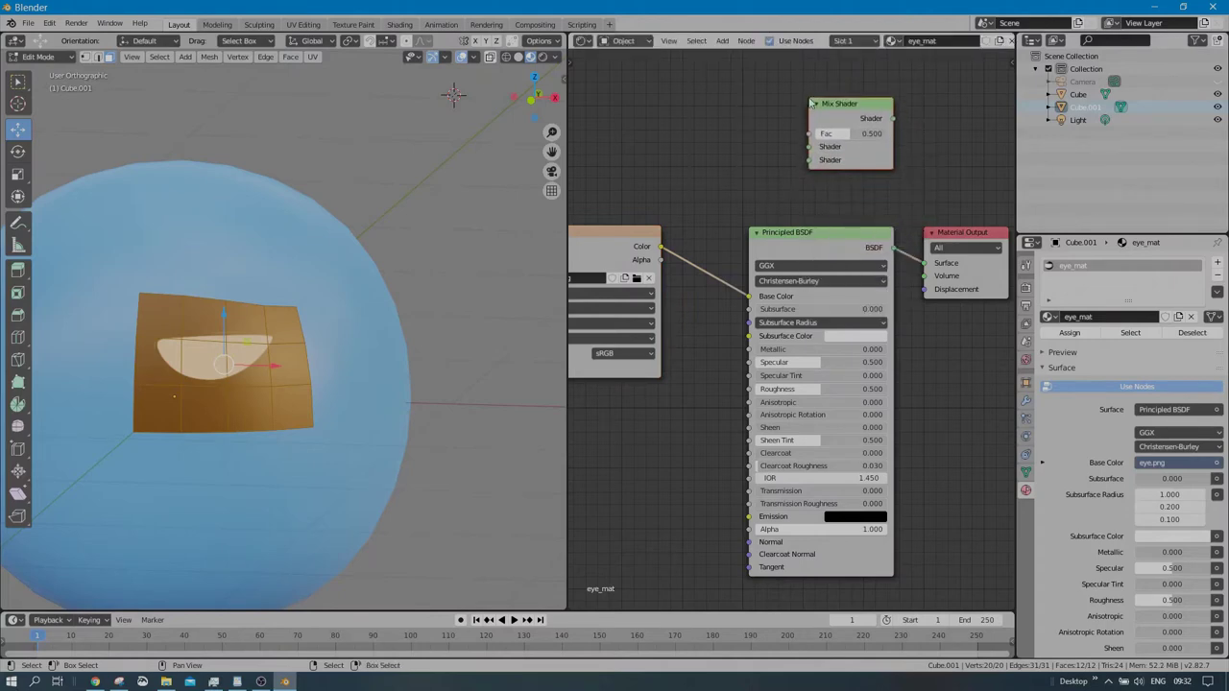
pyautogui.hotkey('shift', 'a')
pyautogui.moveTo(633, 144)
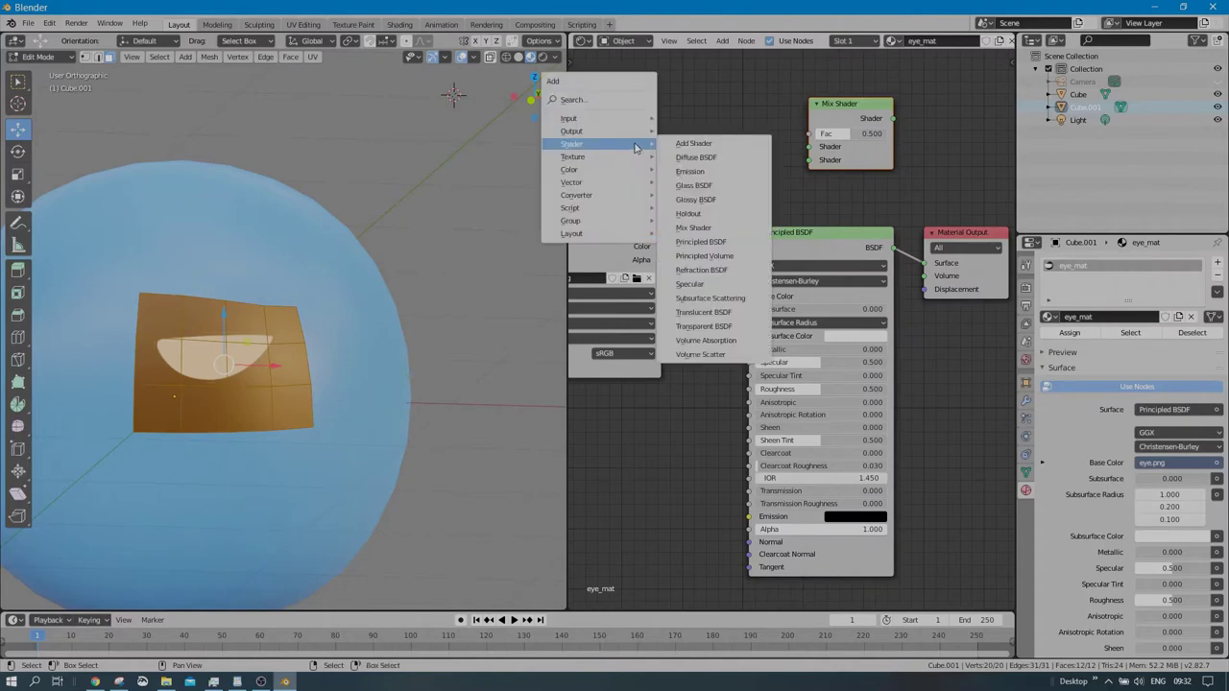
pyautogui.click(703, 329)
pyautogui.moveTo(852, 230); pyautogui.dragTo(818, 240)
pyautogui.moveTo(849, 109); pyautogui.dragTo(928, 112)
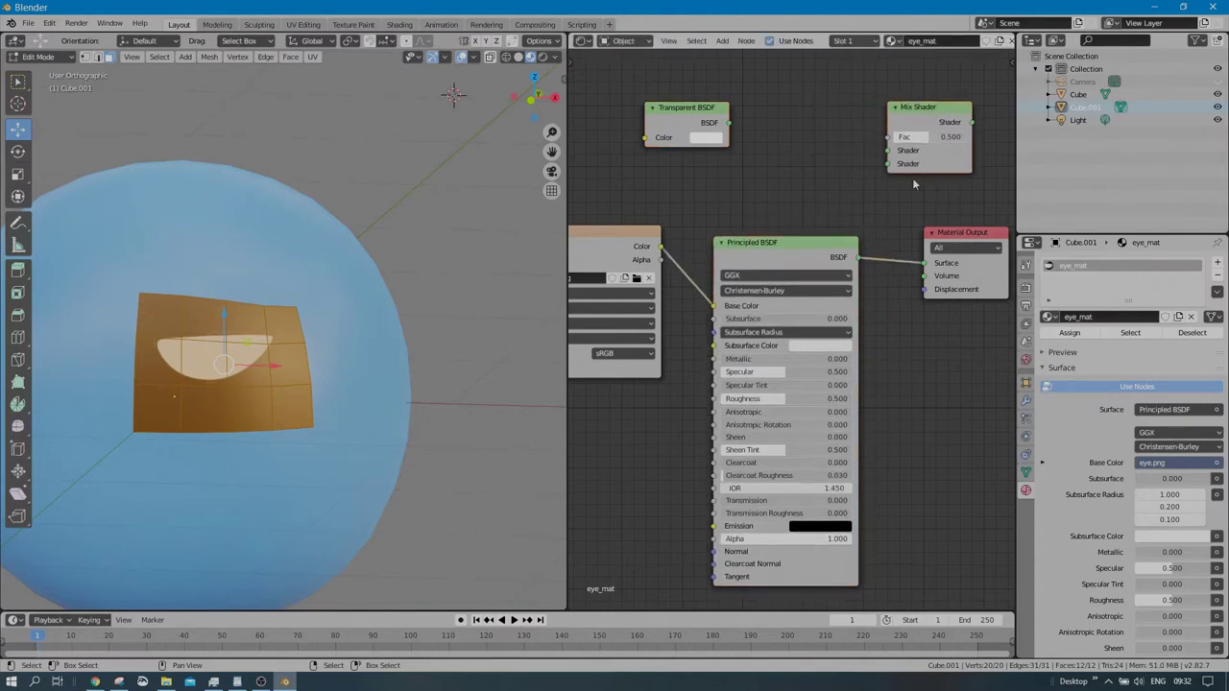
# - Wire Transparent and Principled BSDF into the Mix Shader's first and second inputs, eye.png's alpha into Fac, and the mix output into the material's Surface
pyautogui.moveTo(927, 268); pyautogui.dragTo(888, 164)
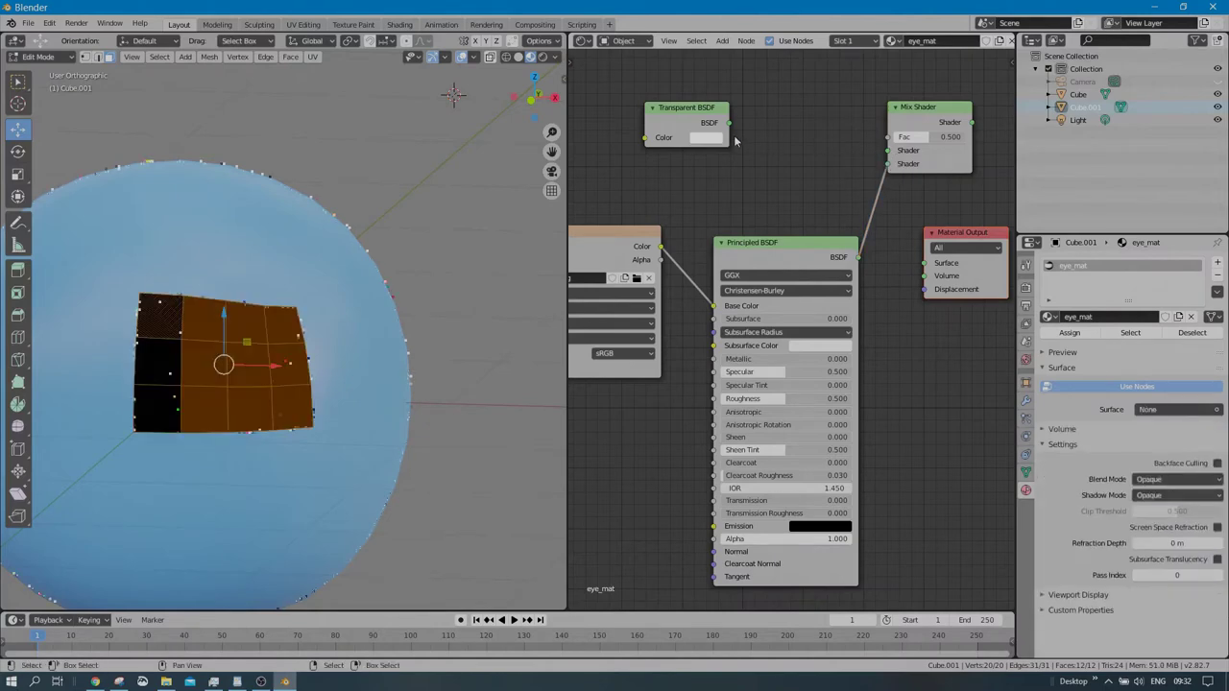
pyautogui.moveTo(728, 123); pyautogui.dragTo(760, 126)
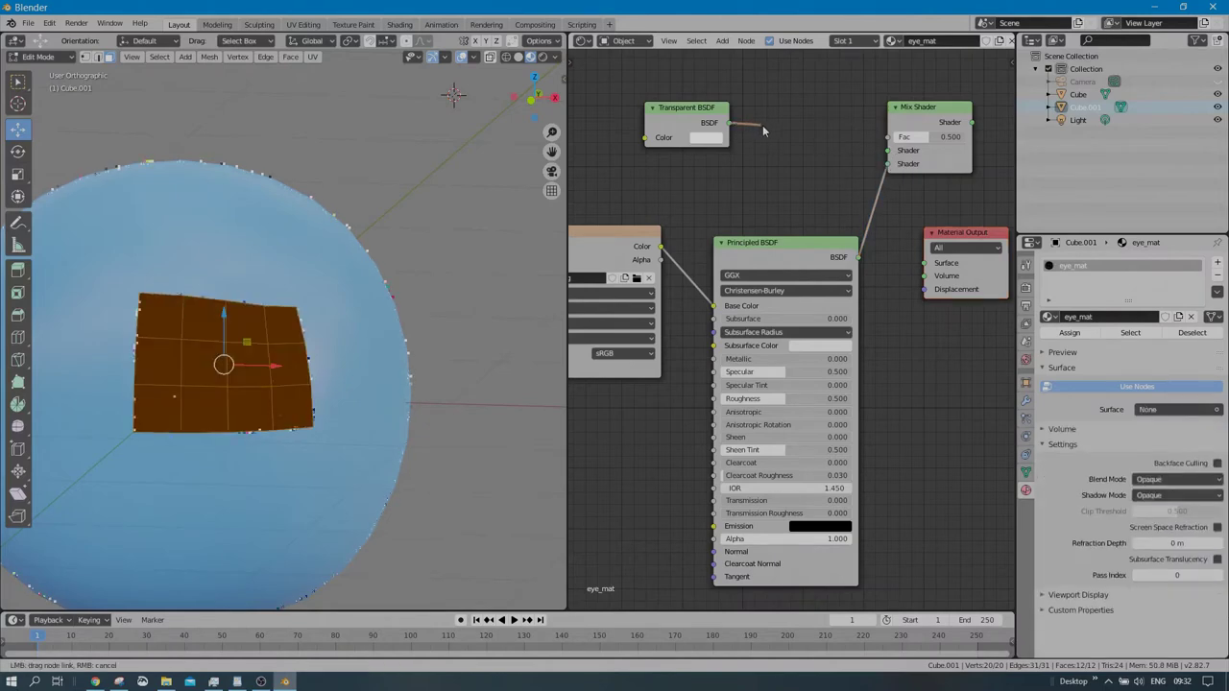
pyautogui.moveTo(852, 146); pyautogui.dragTo(884, 152)
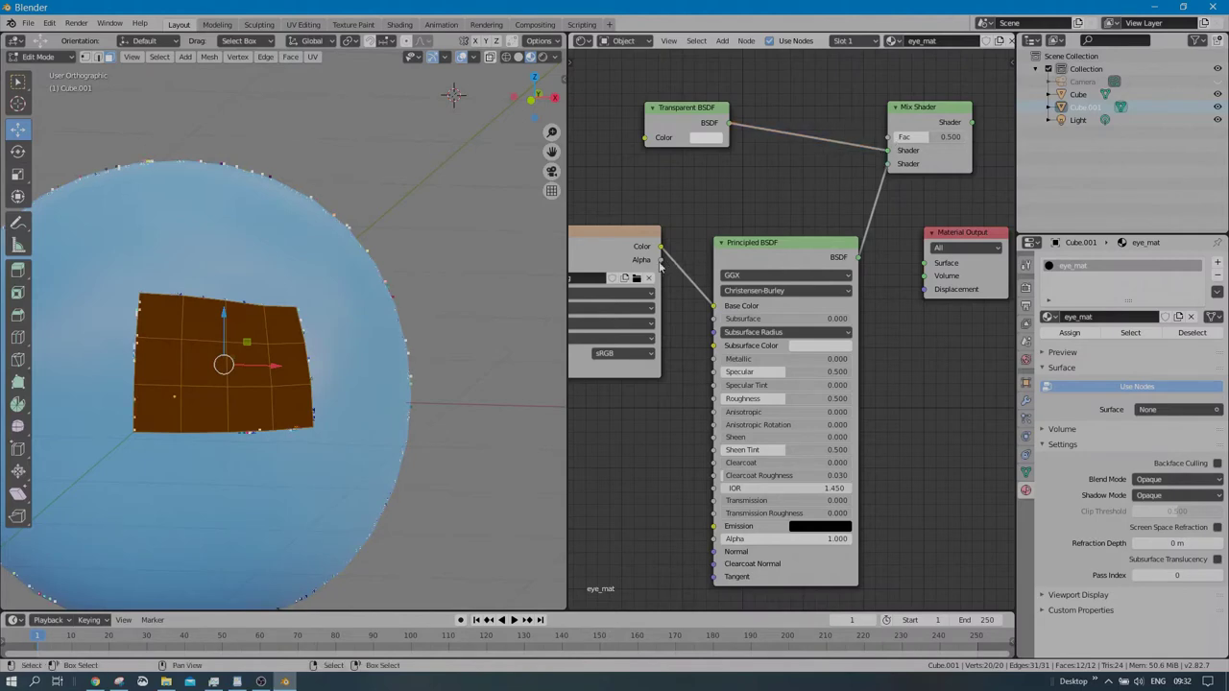
pyautogui.moveTo(607, 238); pyautogui.dragTo(913, 156)
pyautogui.moveTo(917, 200); pyautogui.dragTo(923, 264)
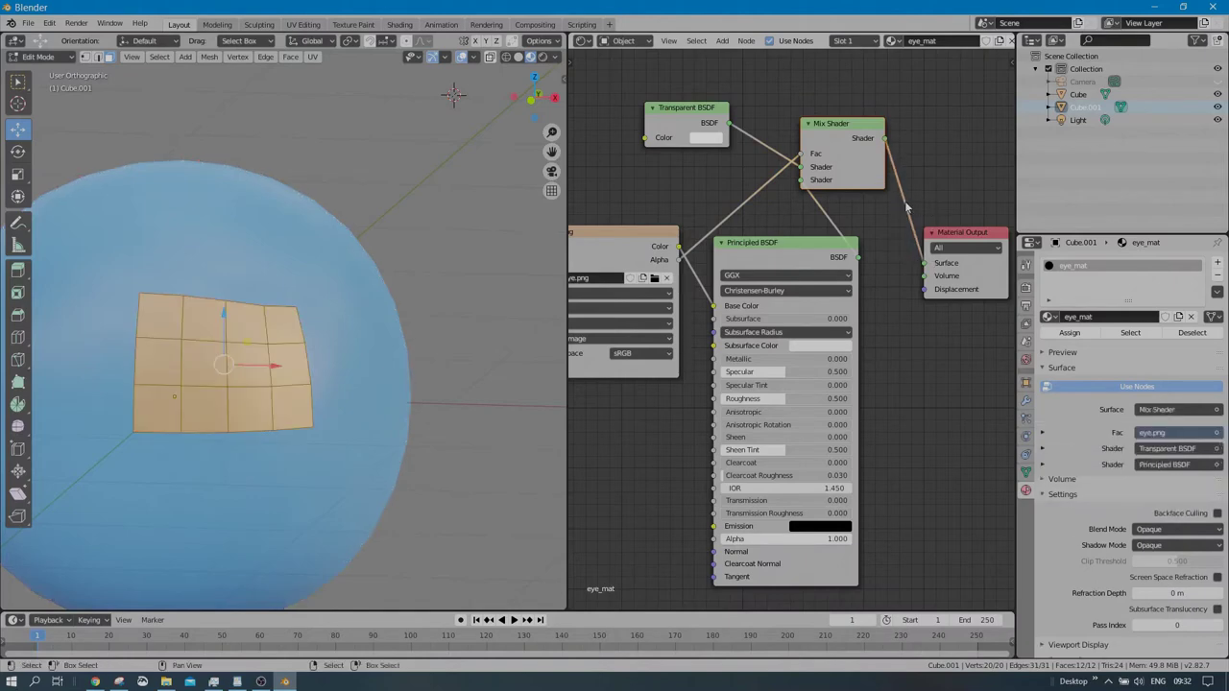
# - Set the eye material's blend mode to Alpha Blend and return the patch to Object Mode
pyautogui.moveTo(374, 360); pyautogui.dragTo(336, 348, button='middle')
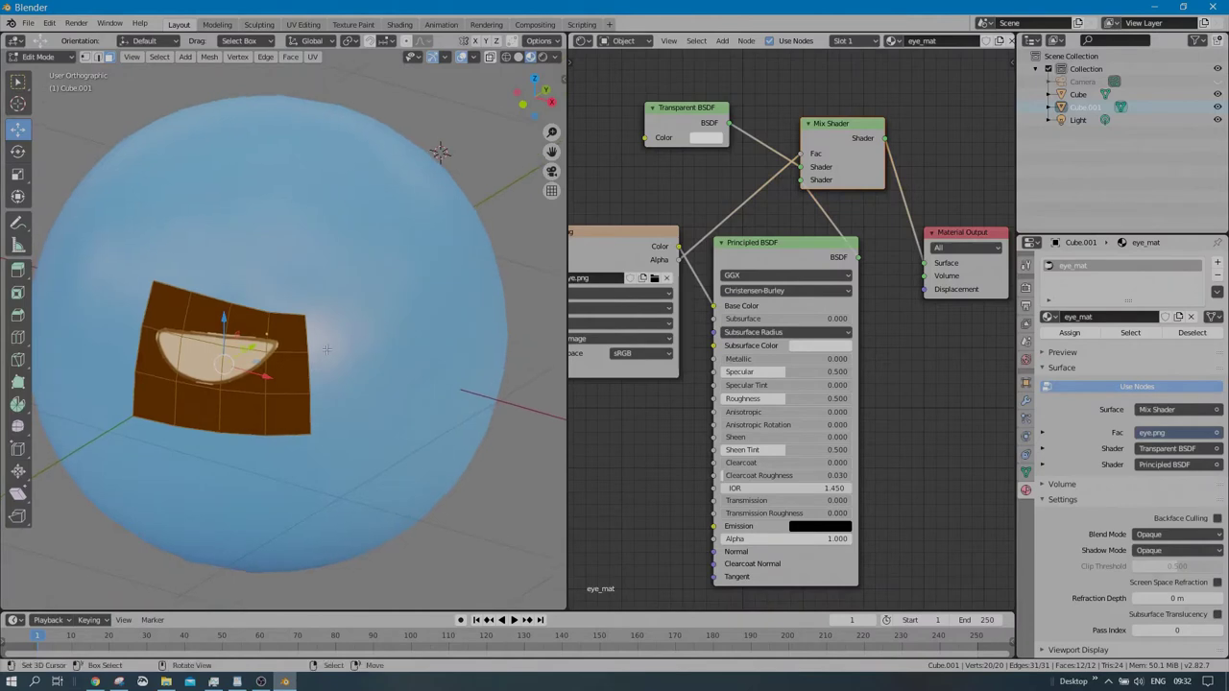
pyautogui.scroll(2, 314, 346)
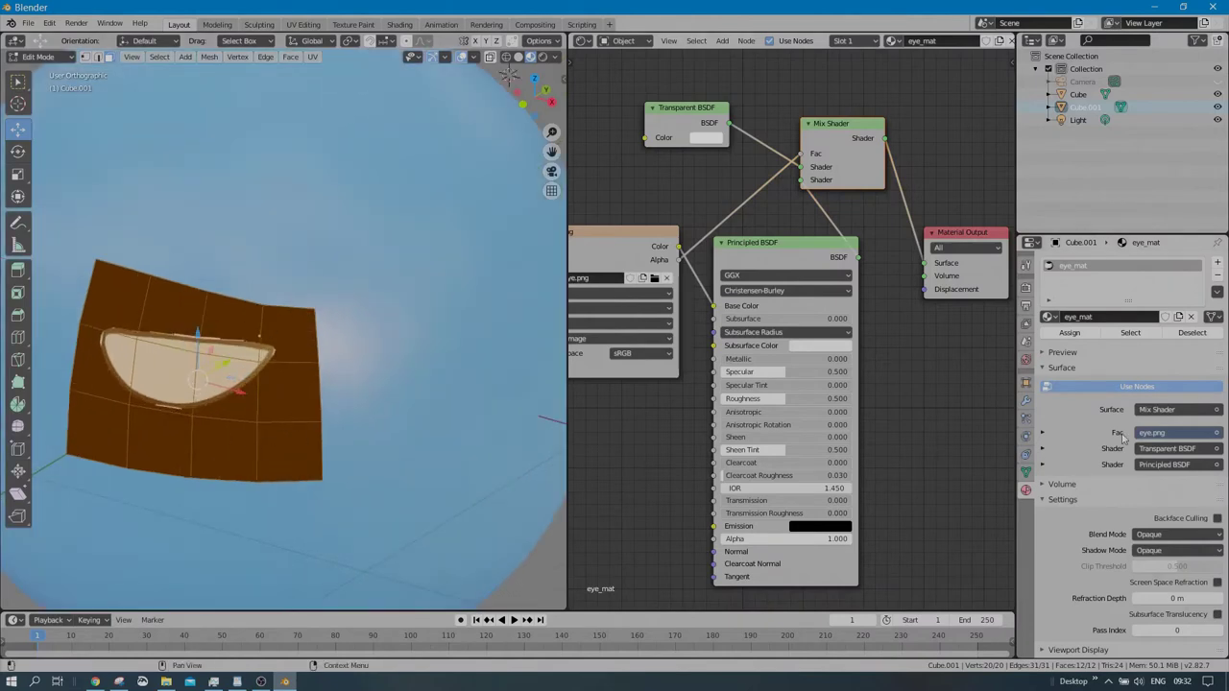
pyautogui.scroll(-1, 1123, 496)
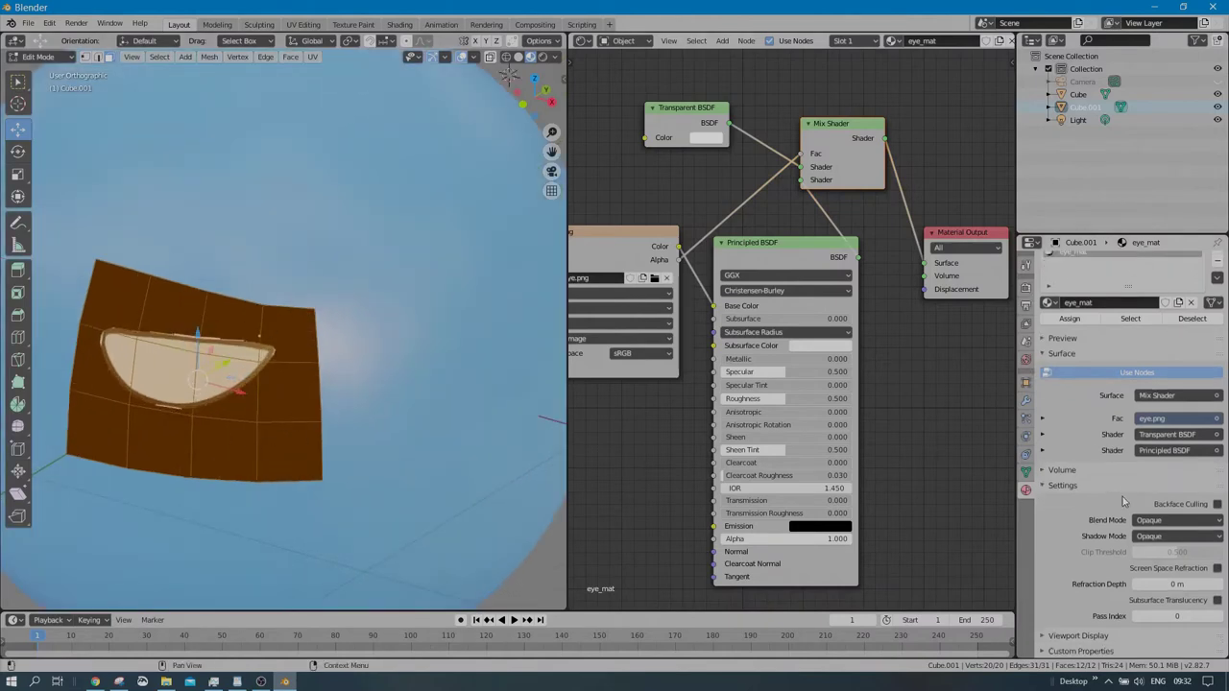
pyautogui.click(1185, 524)
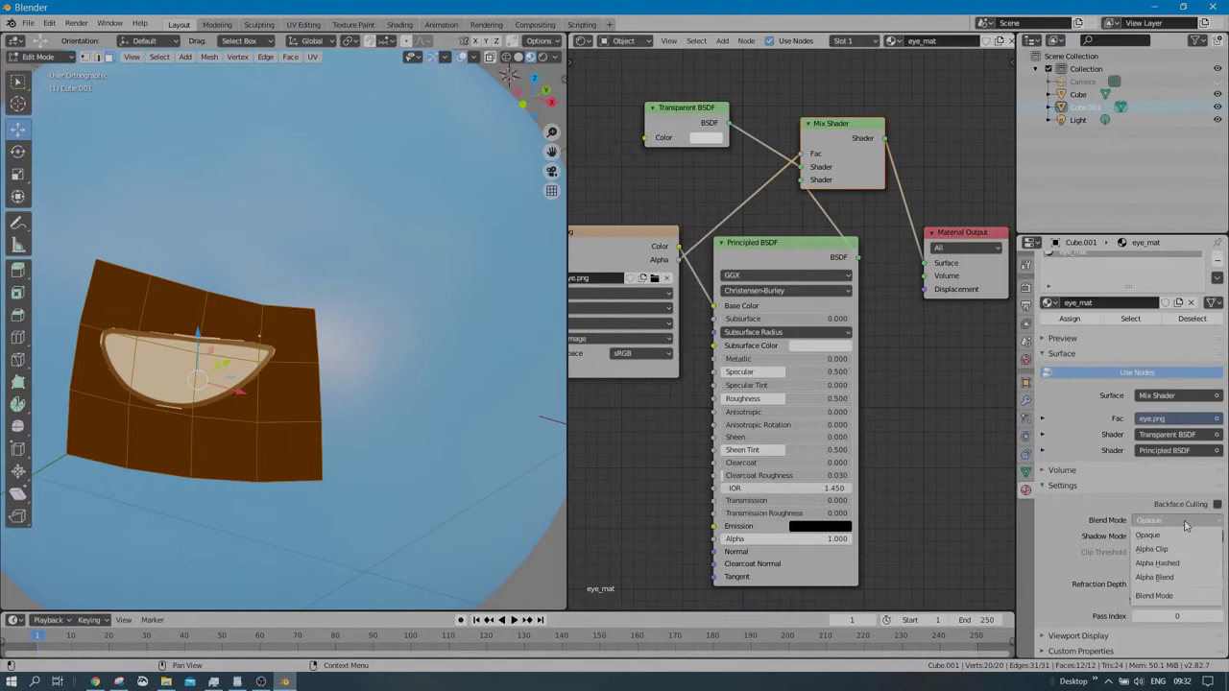
pyautogui.click(1170, 577)
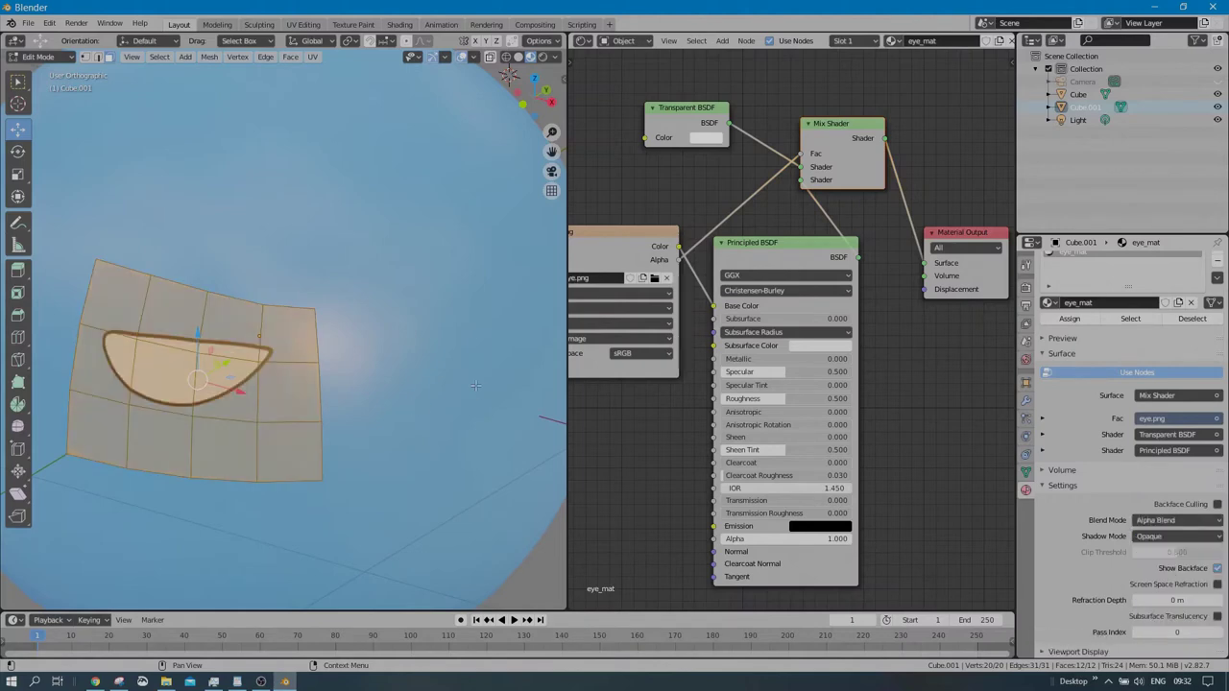
pyautogui.press('Tab')
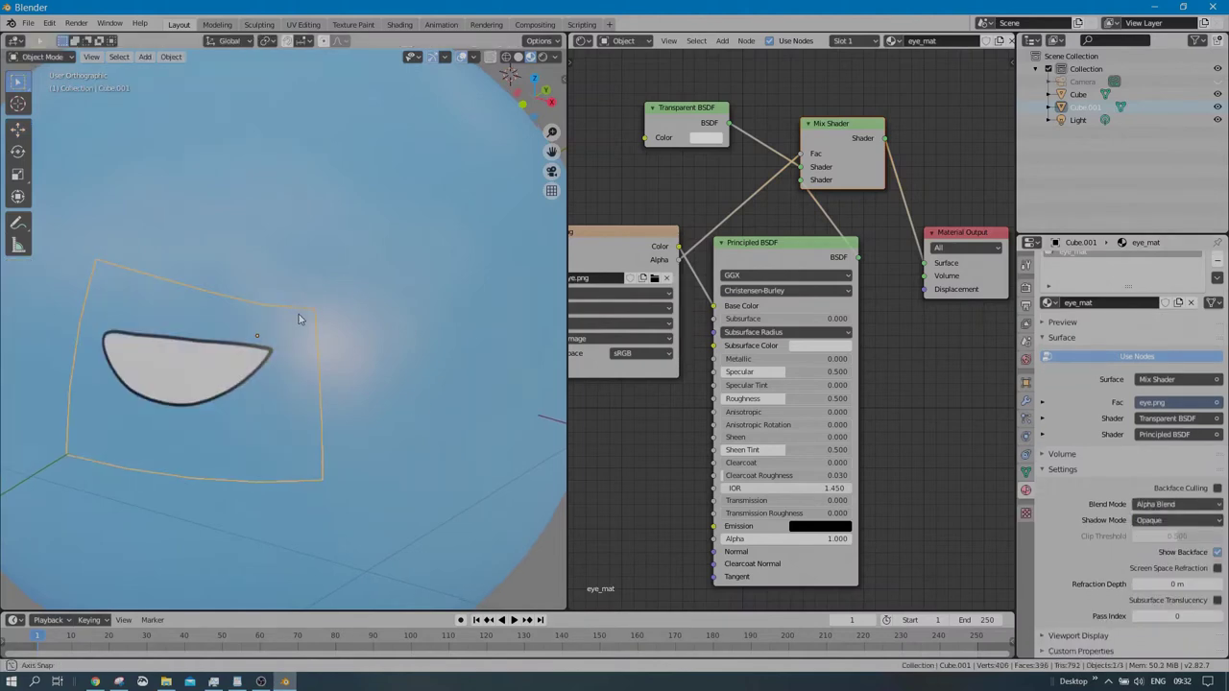
pyautogui.scroll(-3, 345, 293)
pyautogui.scroll(-2, 372, 307)
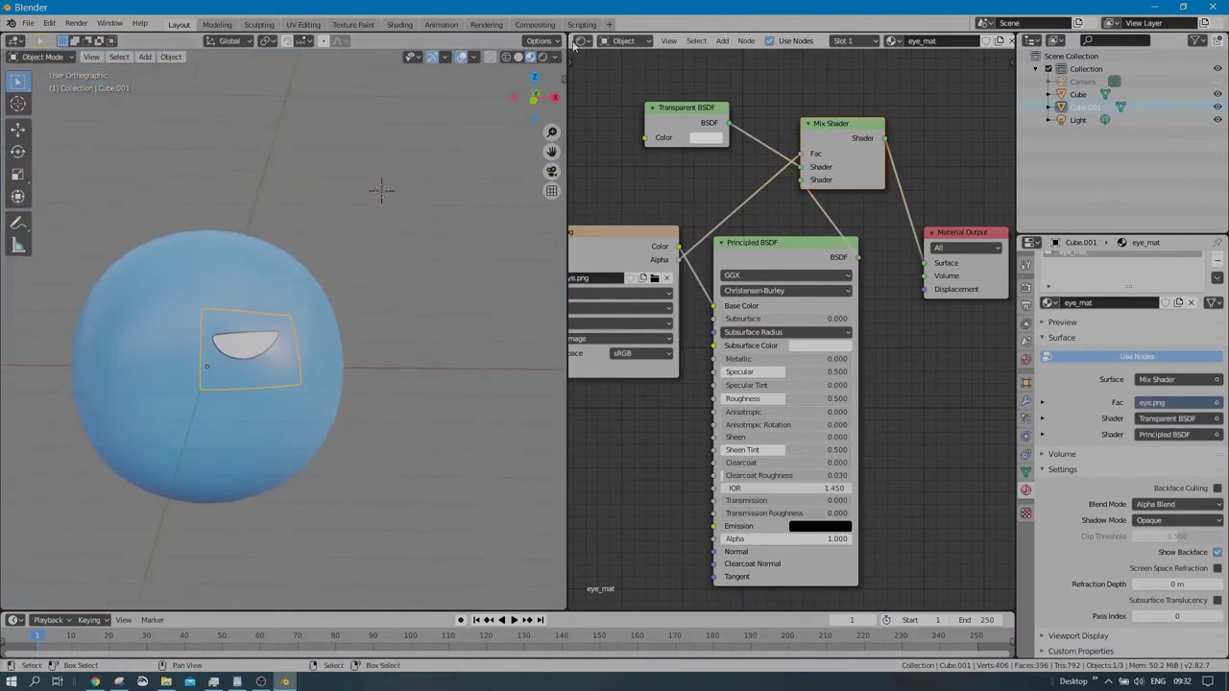
# - Widen the 3D viewport and add a Mirror modifier on the X axis to the eye patch, checking both eyes
pyautogui.moveTo(567, 185); pyautogui.dragTo(726, 163)
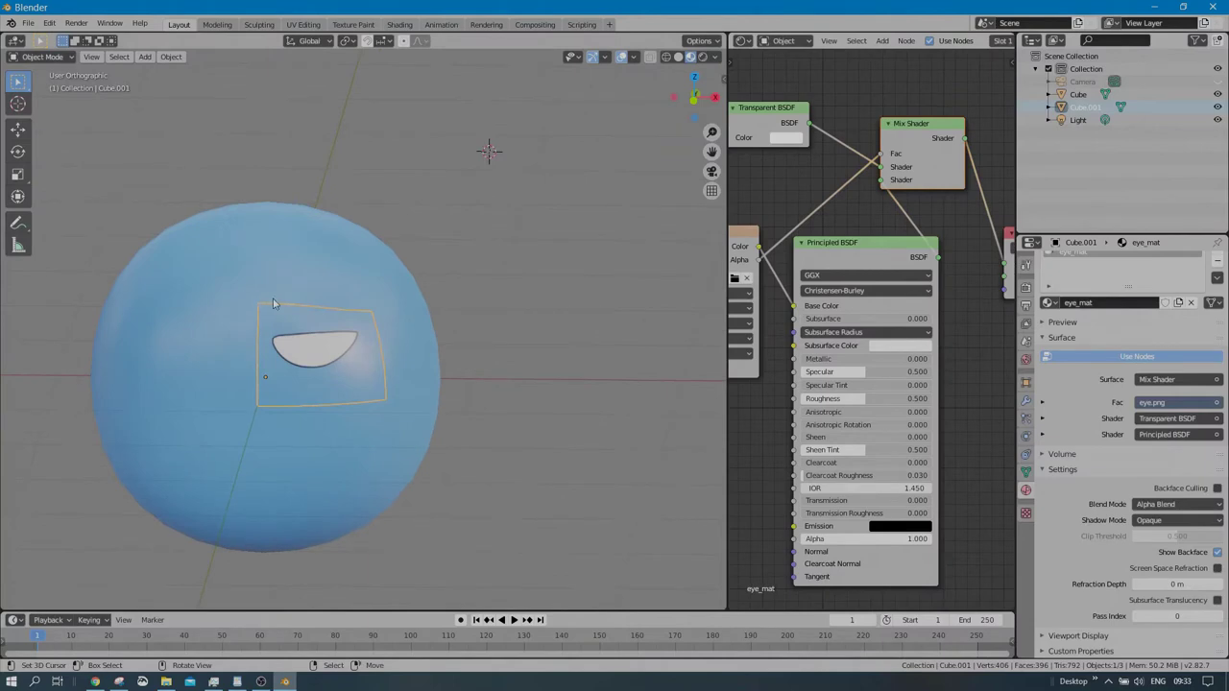
pyautogui.press('KP_1')
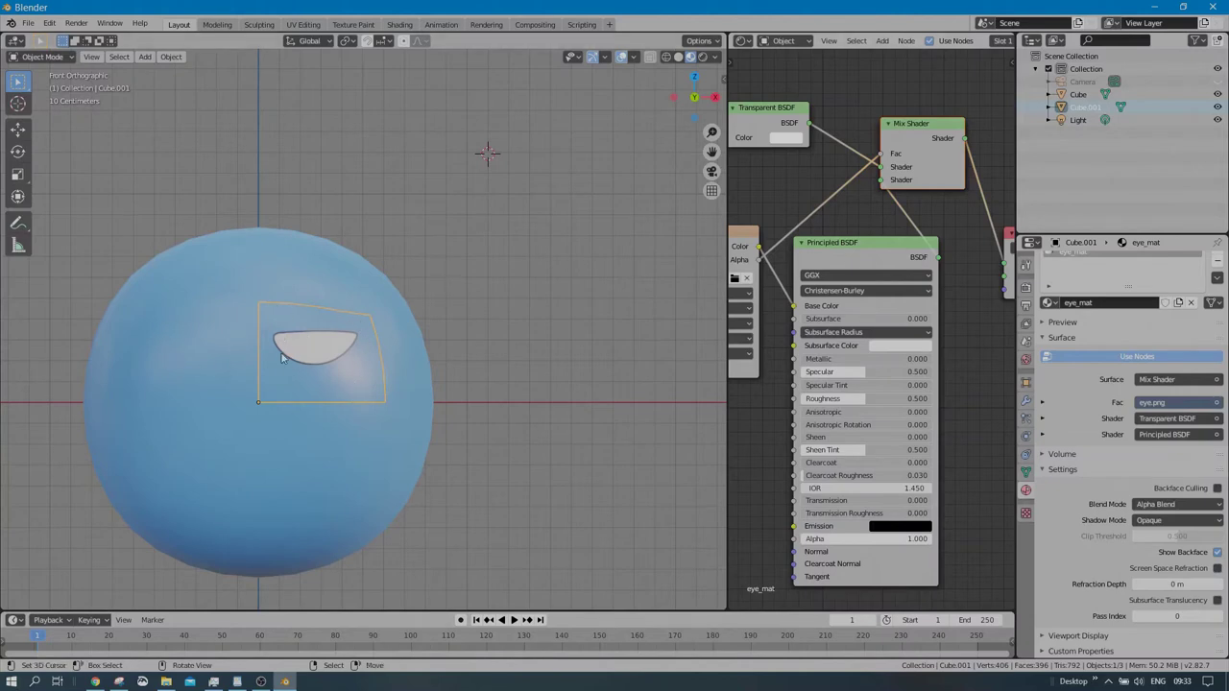
pyautogui.click(1026, 402)
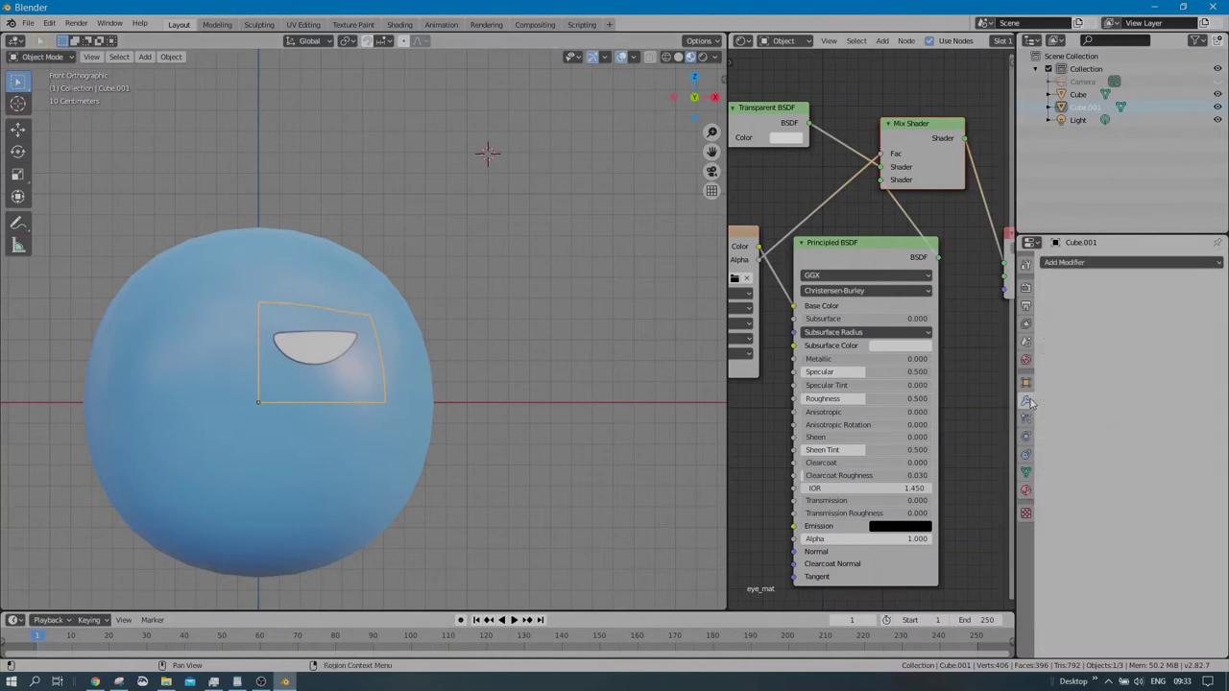
pyautogui.click(1087, 264)
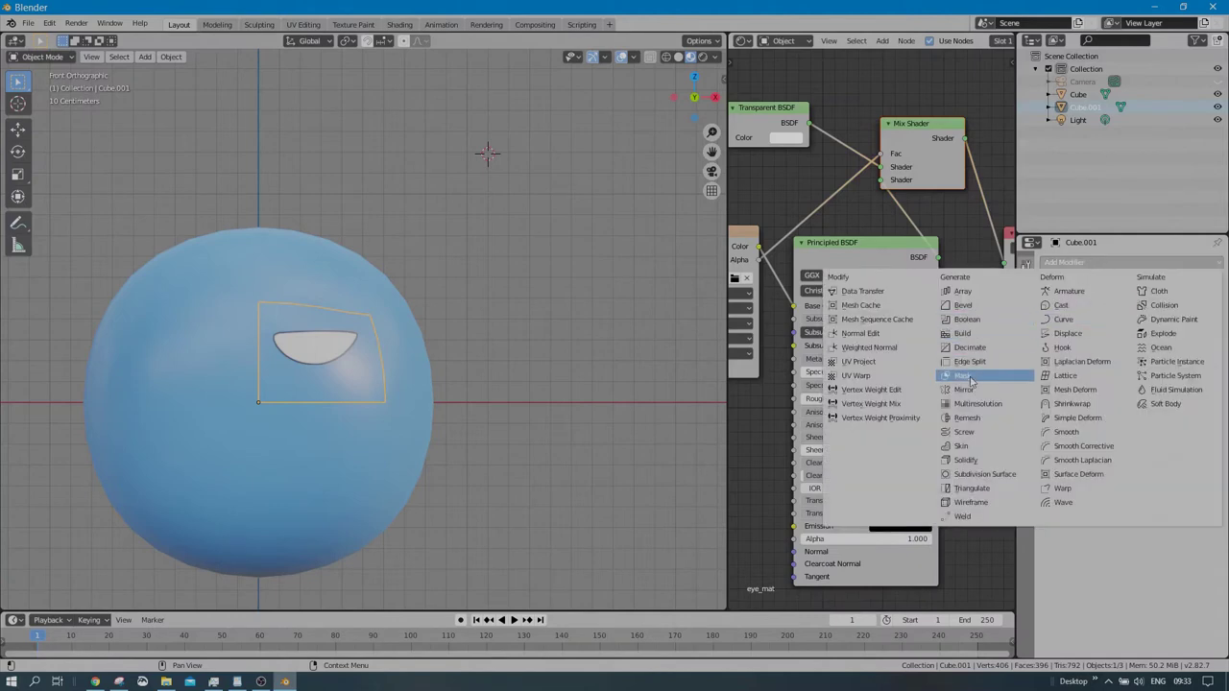
pyautogui.click(968, 389)
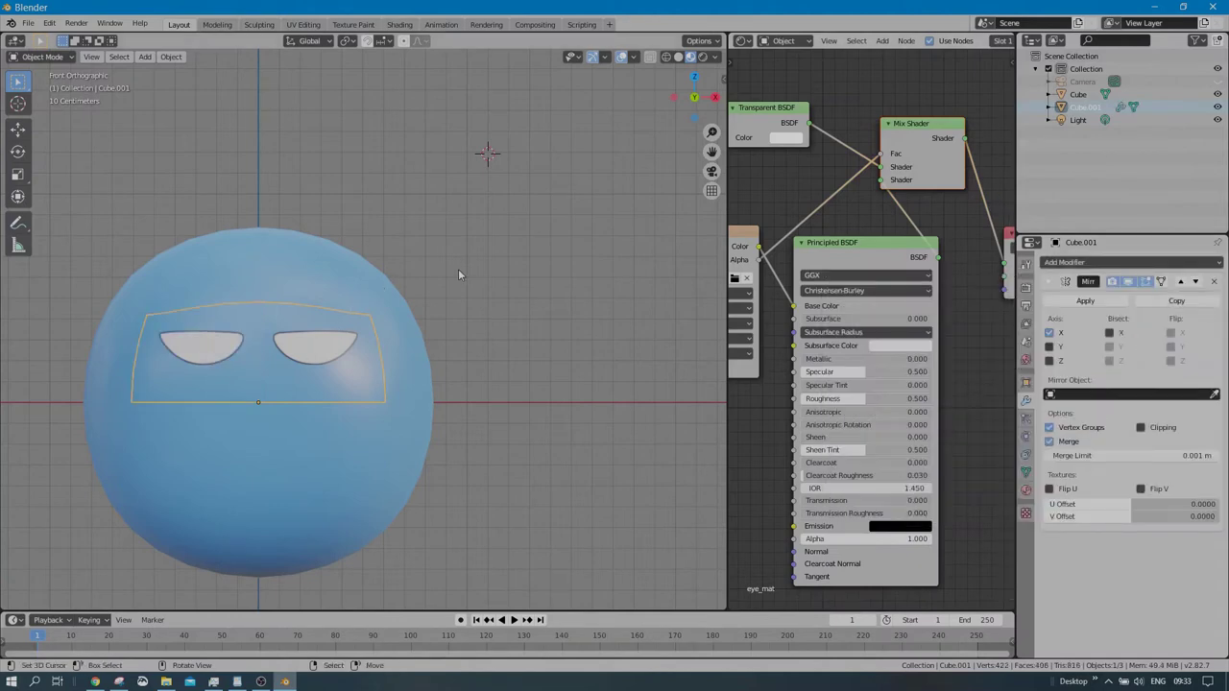
pyautogui.moveTo(442, 290); pyautogui.dragTo(369, 312, button='middle')
pyautogui.scroll(3, 310, 316)
pyautogui.scroll(-3, 369, 312)
pyautogui.scroll(-2, 382, 343)
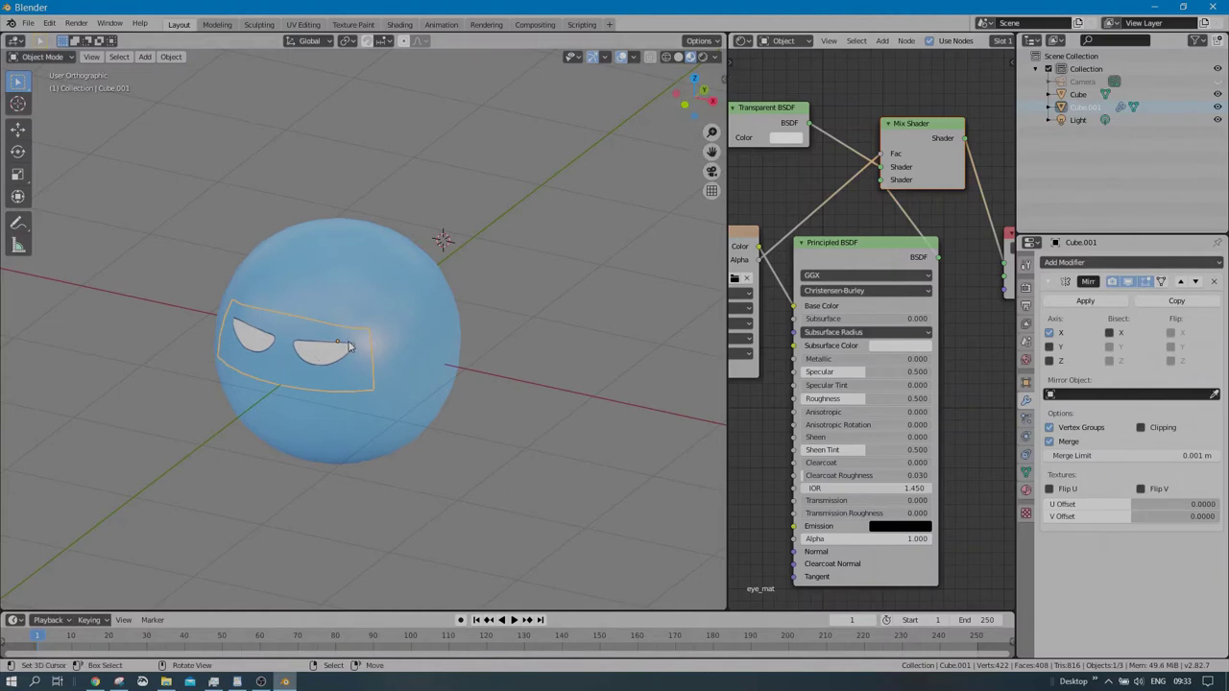
# - Rename the eye patch object Cube.001 to eye
pyautogui.doubleClick(1091, 108)
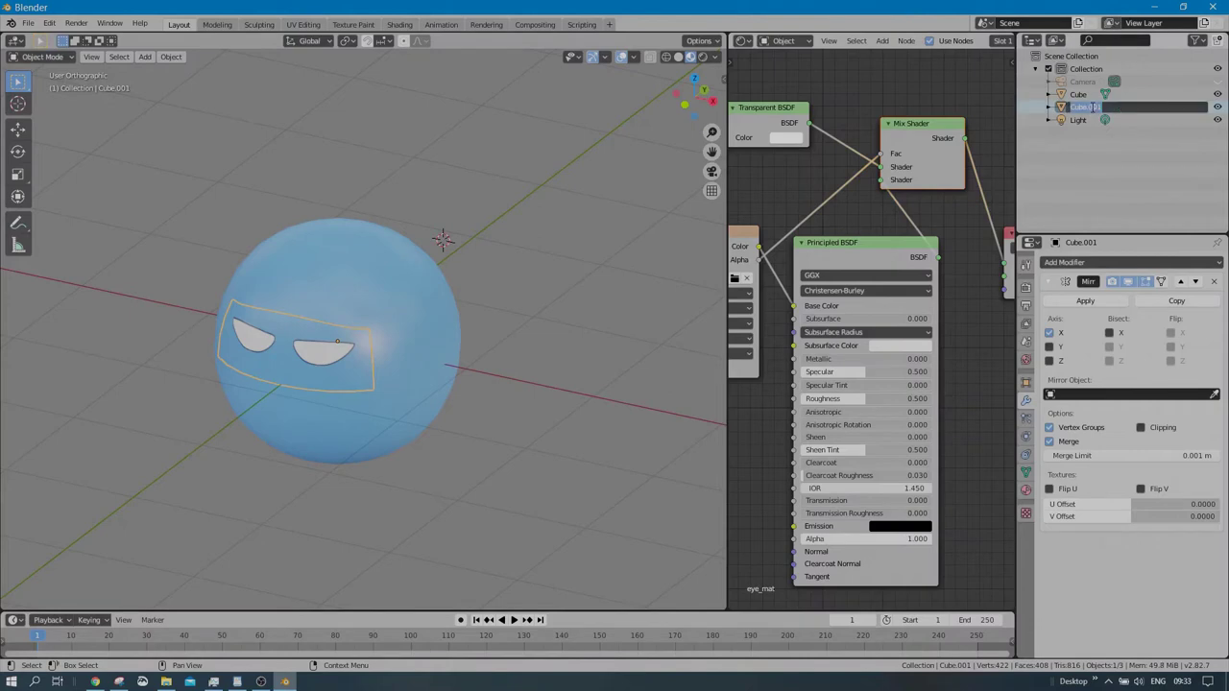
pyautogui.write('Eye')
pyautogui.press('Return')
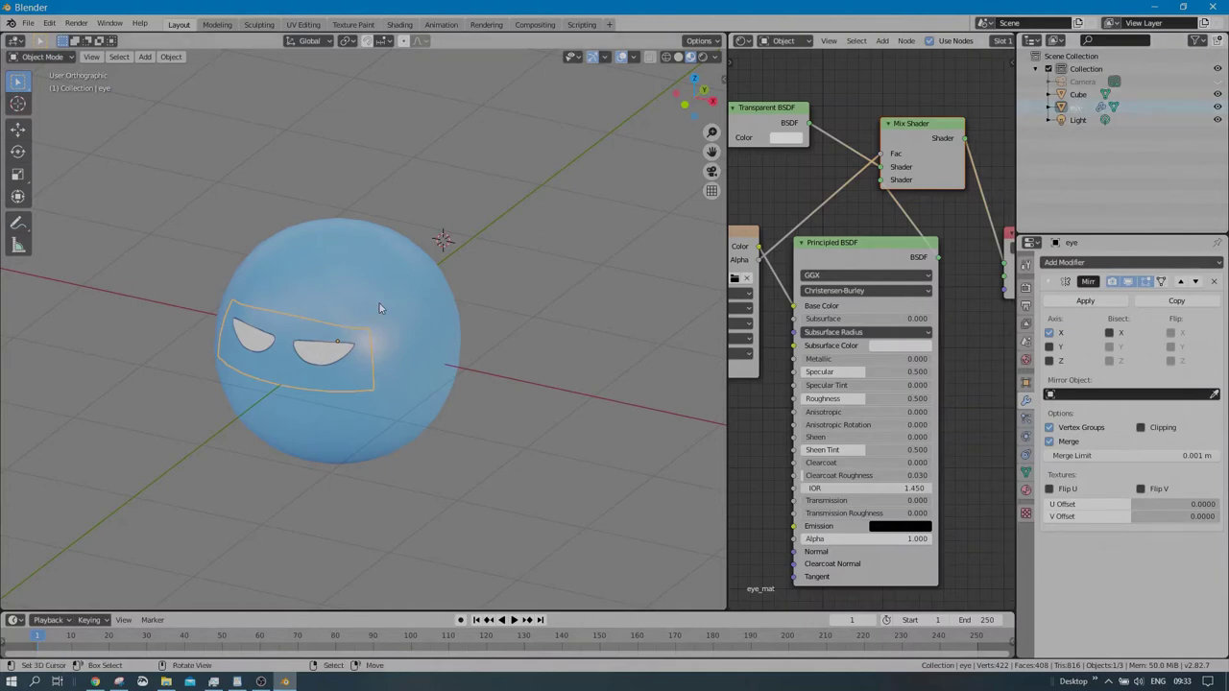
# - Duplicate the eye patch in place and rename the copy to pupil
pyautogui.scroll(3, 321, 336)
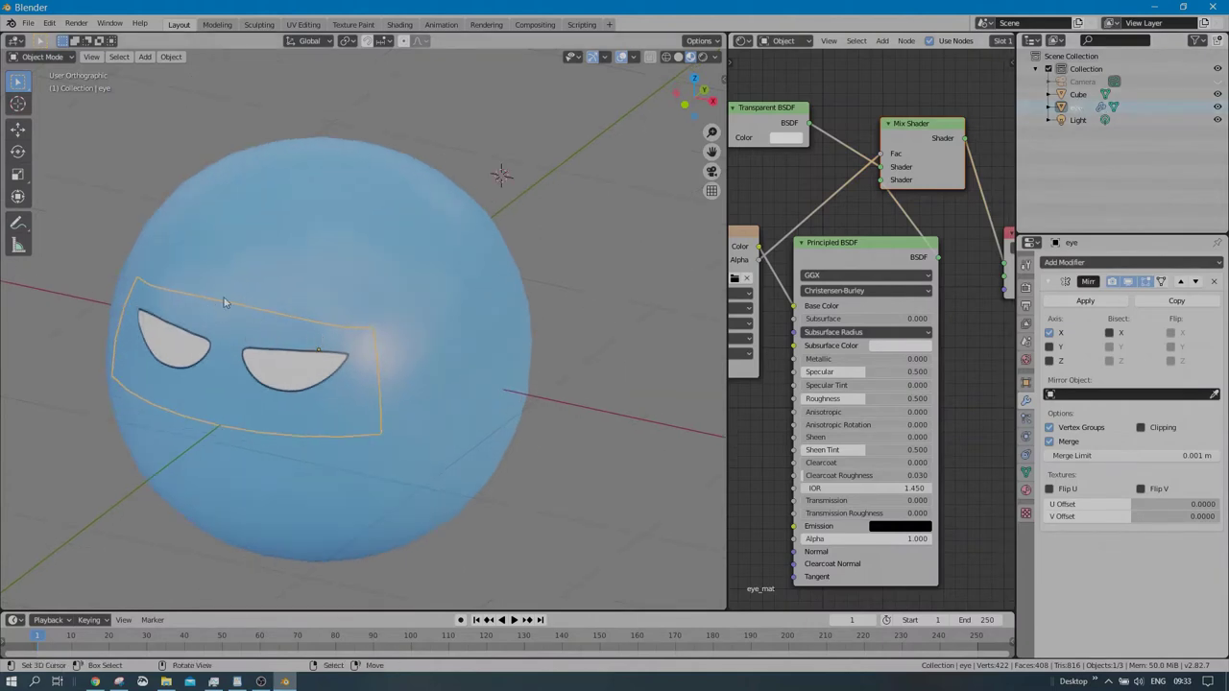
pyautogui.press('shift')
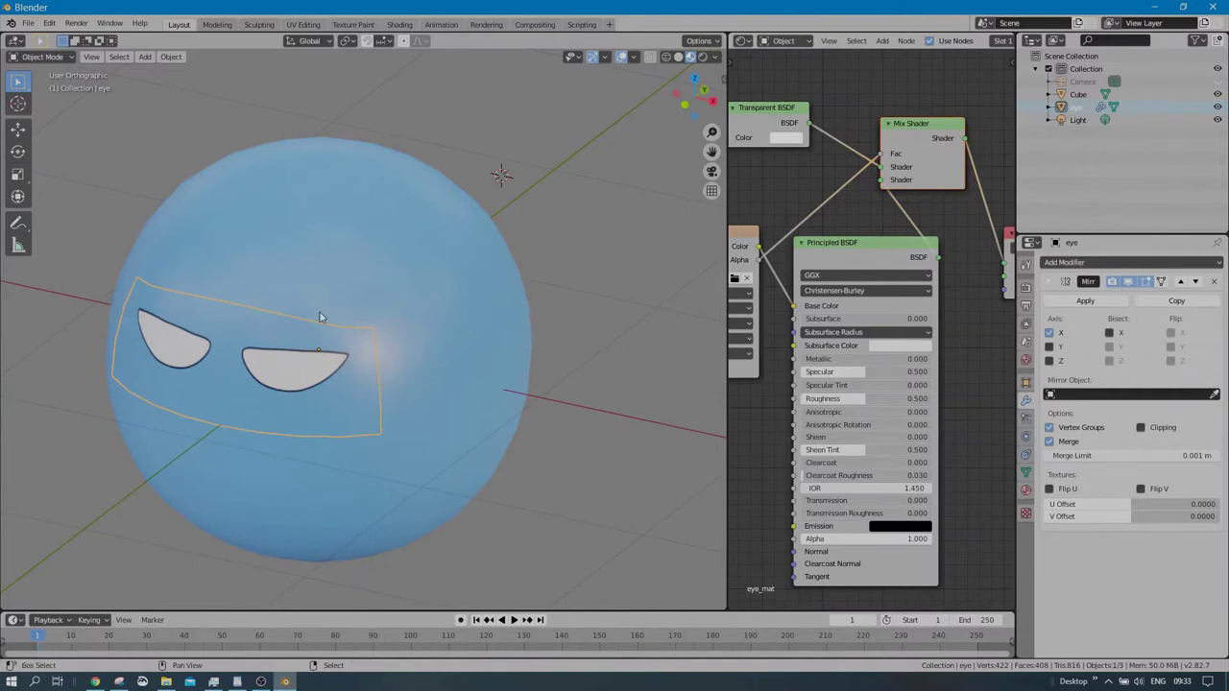
pyautogui.hotkey('shift', 'd')
pyautogui.rightClick(318, 310)
pyautogui.doubleClick(1085, 120)
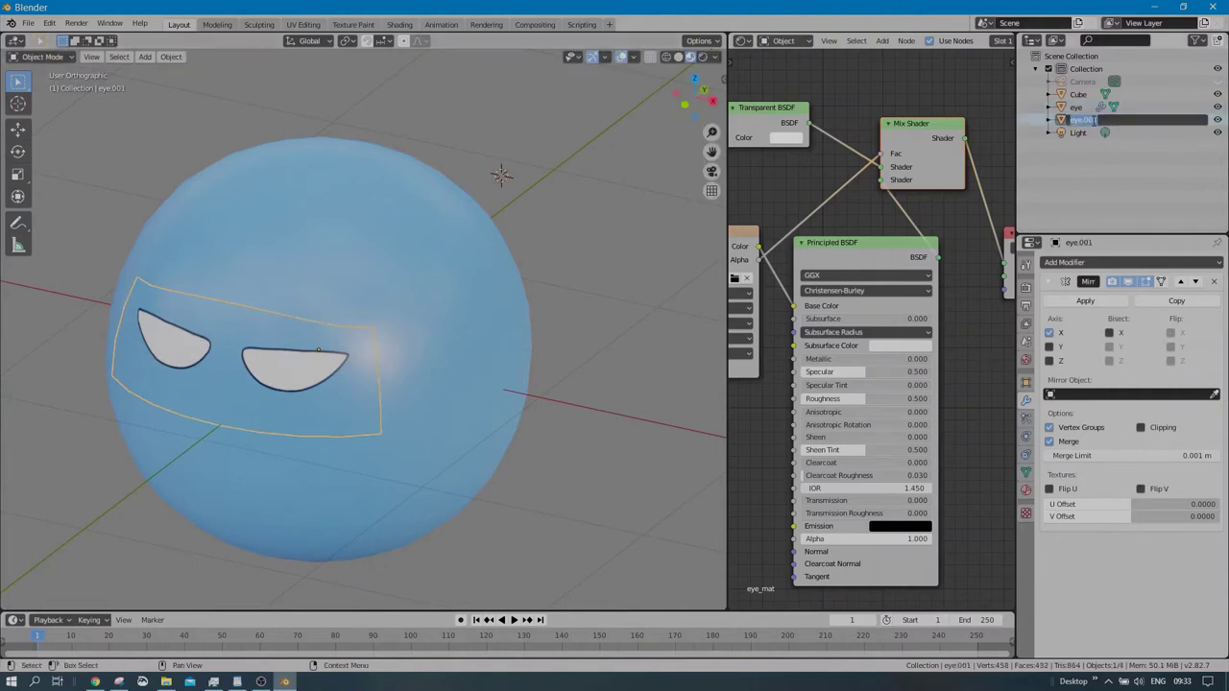
pyautogui.write('pupil')
pyautogui.press('Return')
# - Apply the pupil patch's Mirror modifier and remove the eye_mat material slot from it
pyautogui.keyDown('shift'); pyautogui.moveTo(291, 304); pyautogui.dragTo(488, 266, button='middle'); pyautogui.keyUp('shift')
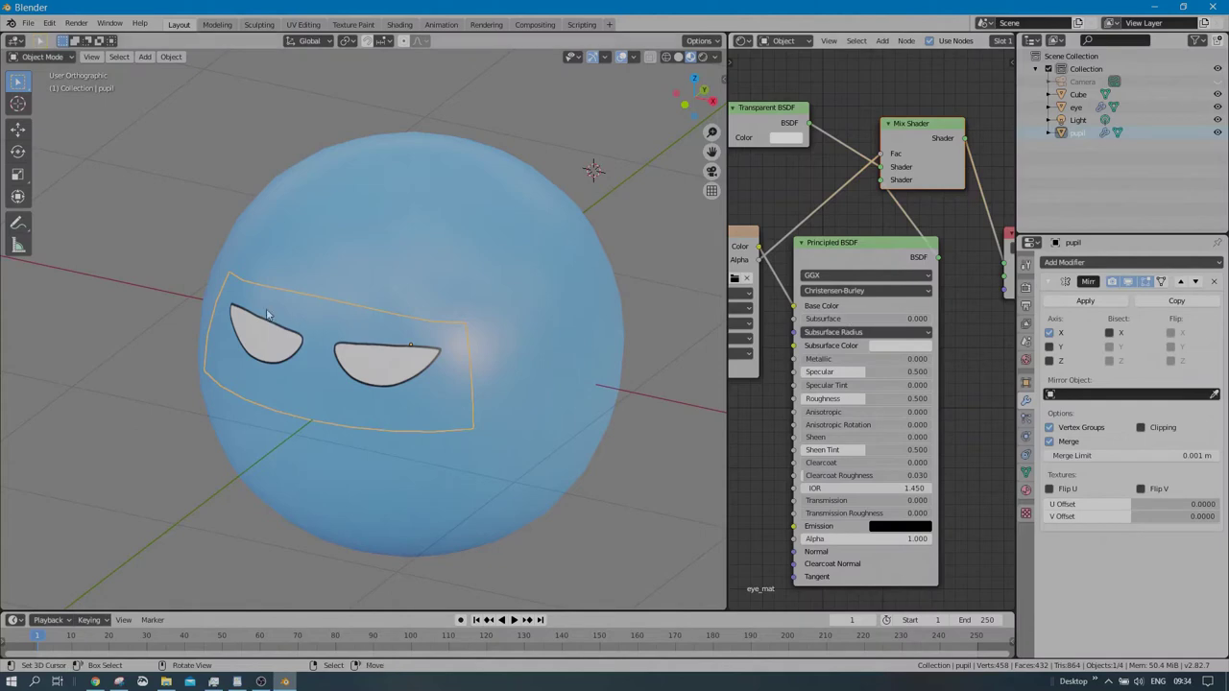
pyautogui.click(1085, 303)
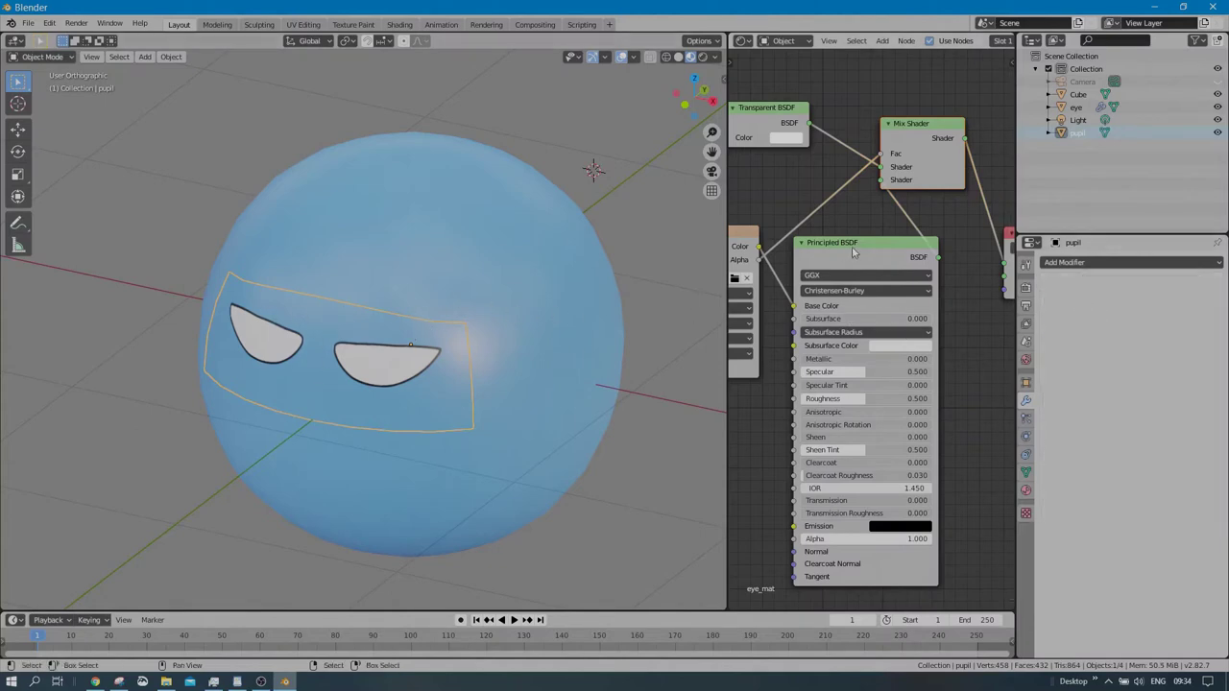
pyautogui.click(1026, 490)
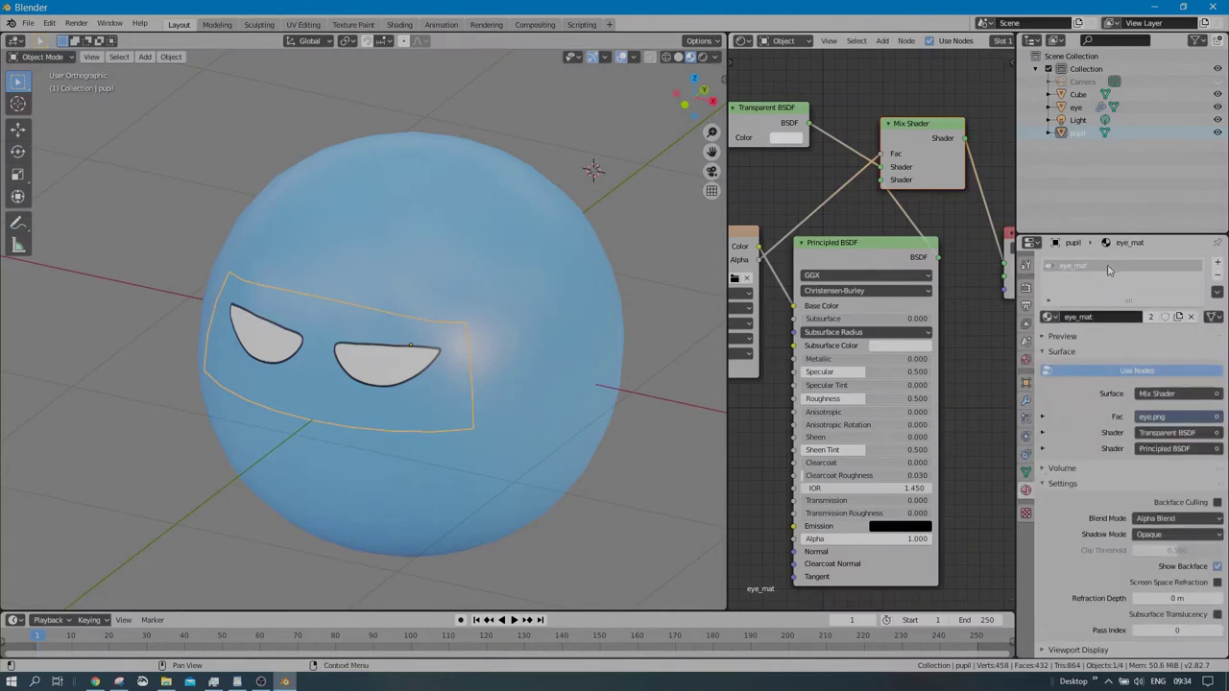
pyautogui.click(1217, 277)
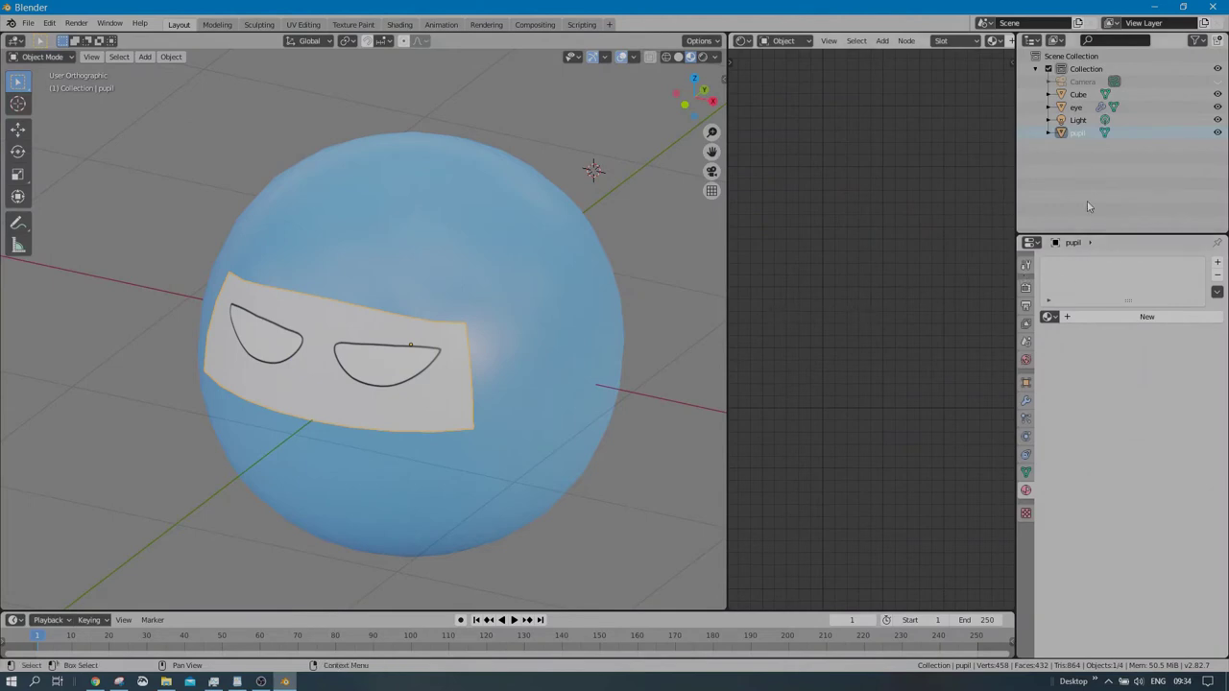
# - Move the pupil patch about 0.009 m along negative Y so it sits just in front of the eye patch
pyautogui.moveTo(463, 256); pyautogui.dragTo(449, 287, button='middle')
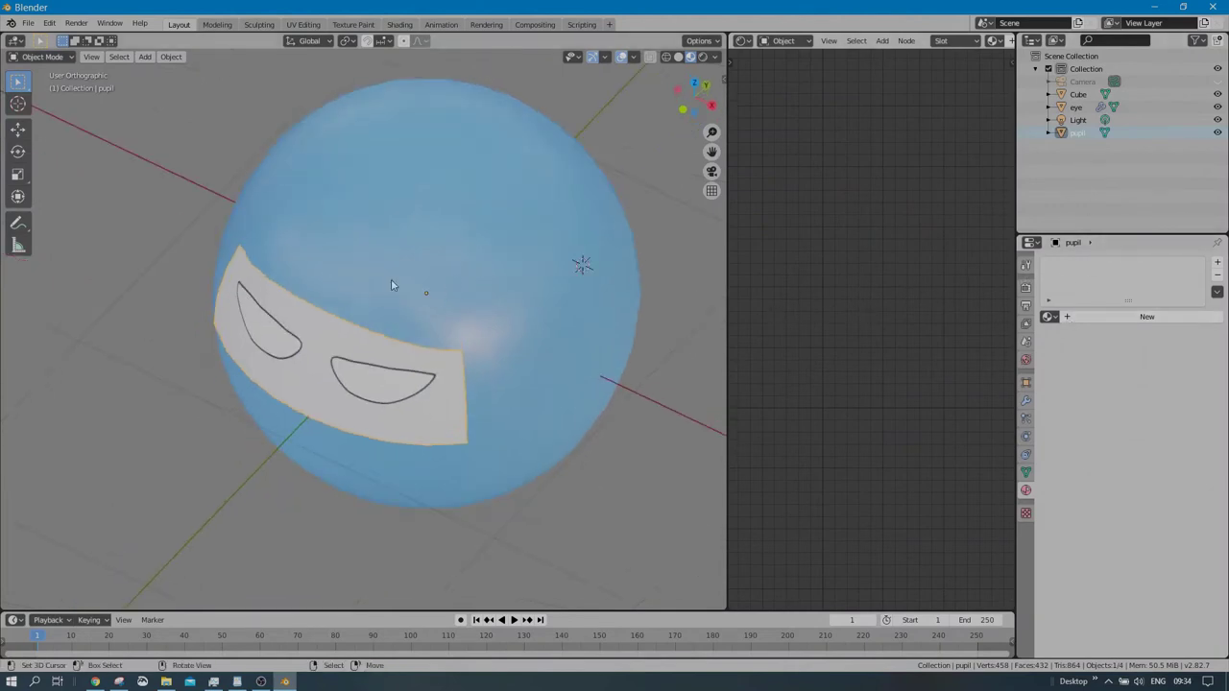
pyautogui.click(17, 131)
pyautogui.moveTo(455, 266); pyautogui.dragTo(454, 263)
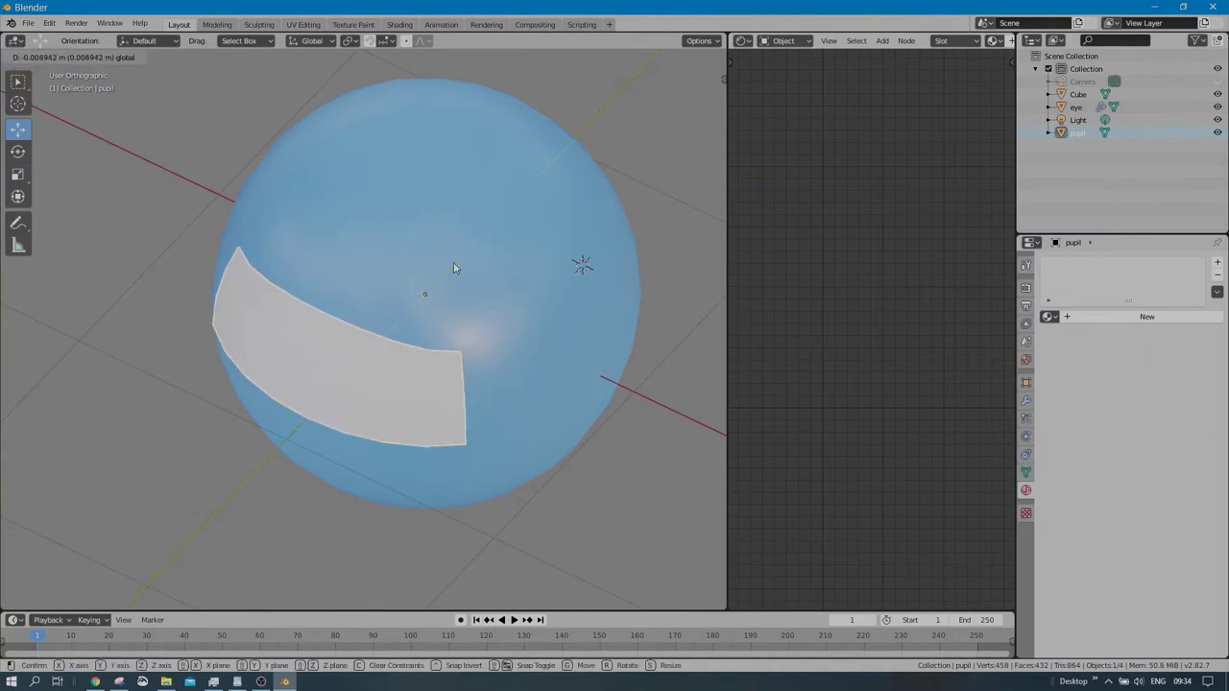
pyautogui.moveTo(373, 444); pyautogui.dragTo(381, 416, button='middle')
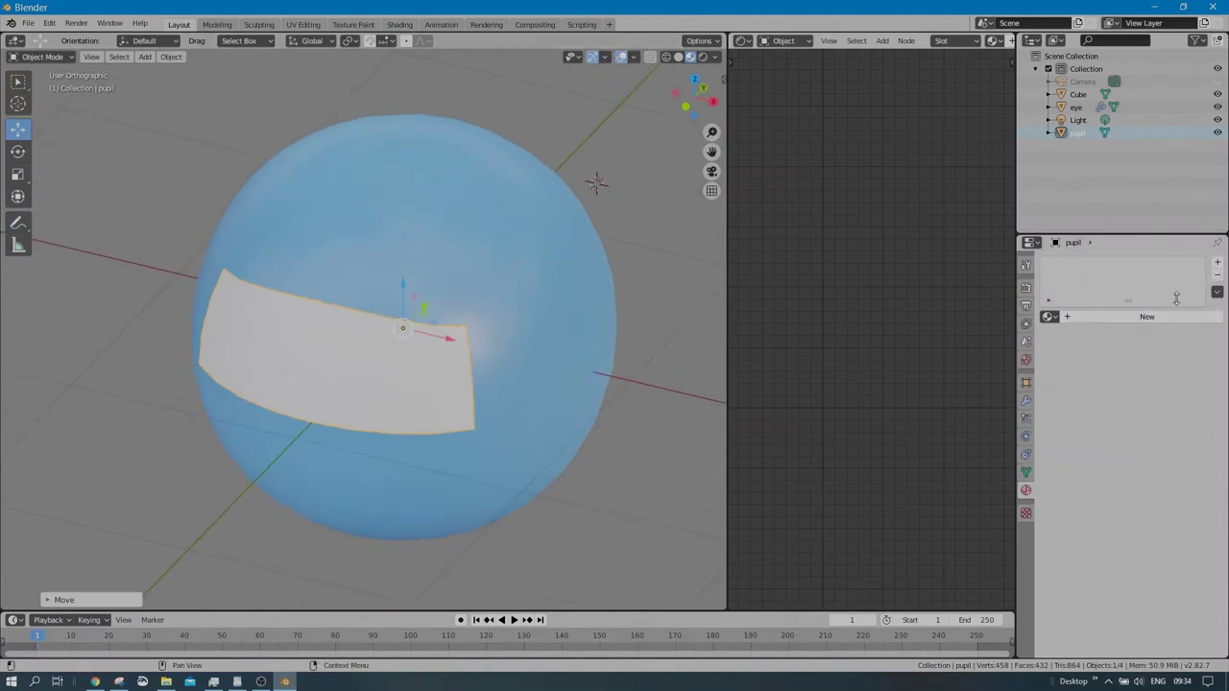
# - Create a new material on the pupil patch and name it pupil_mat
pyautogui.click(1118, 323)
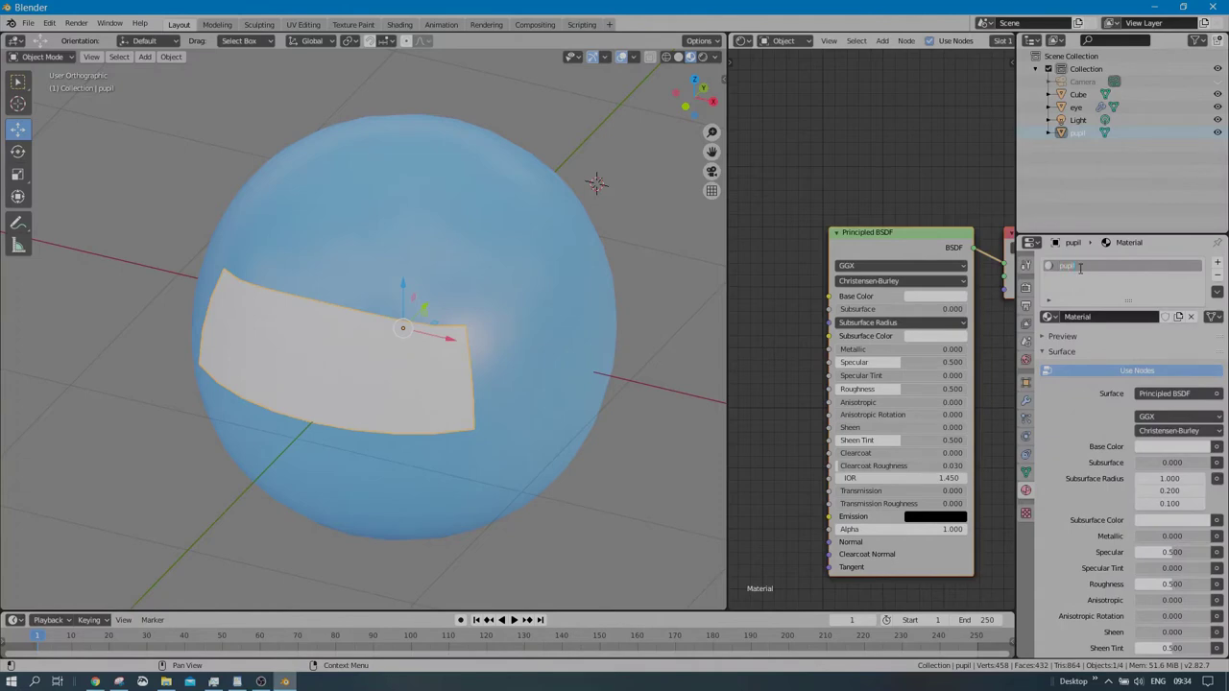
pyautogui.press('Return')
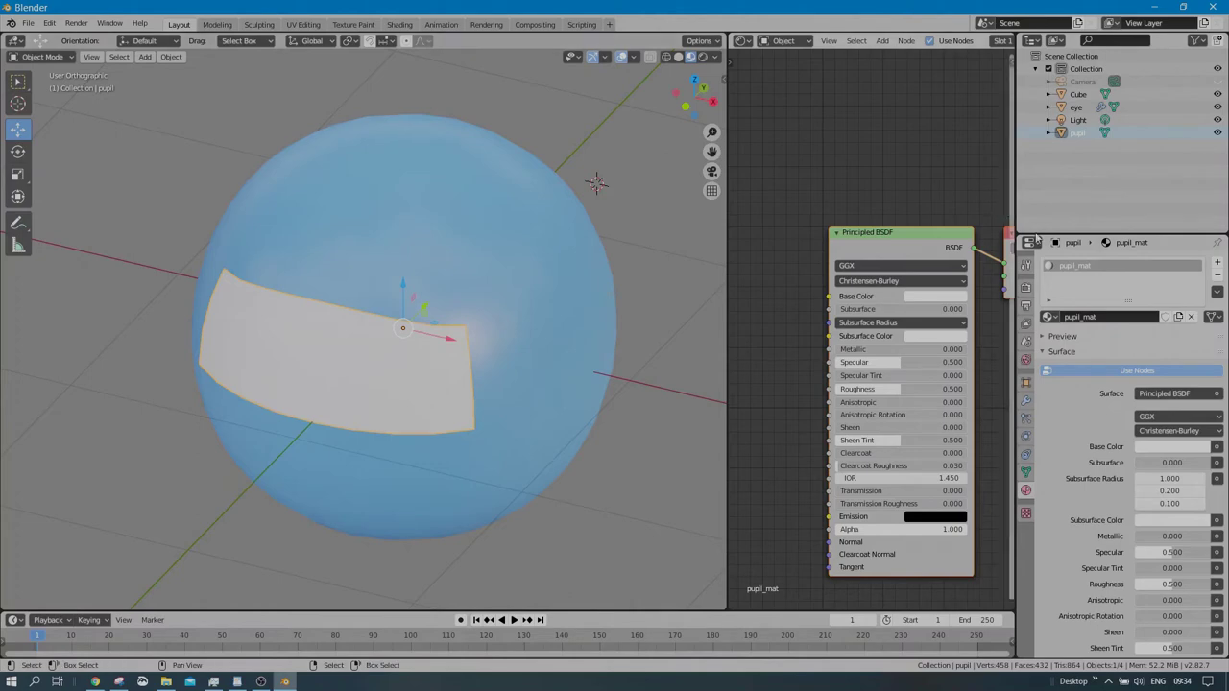
pyautogui.press('Tab')
pyautogui.press('Tab')
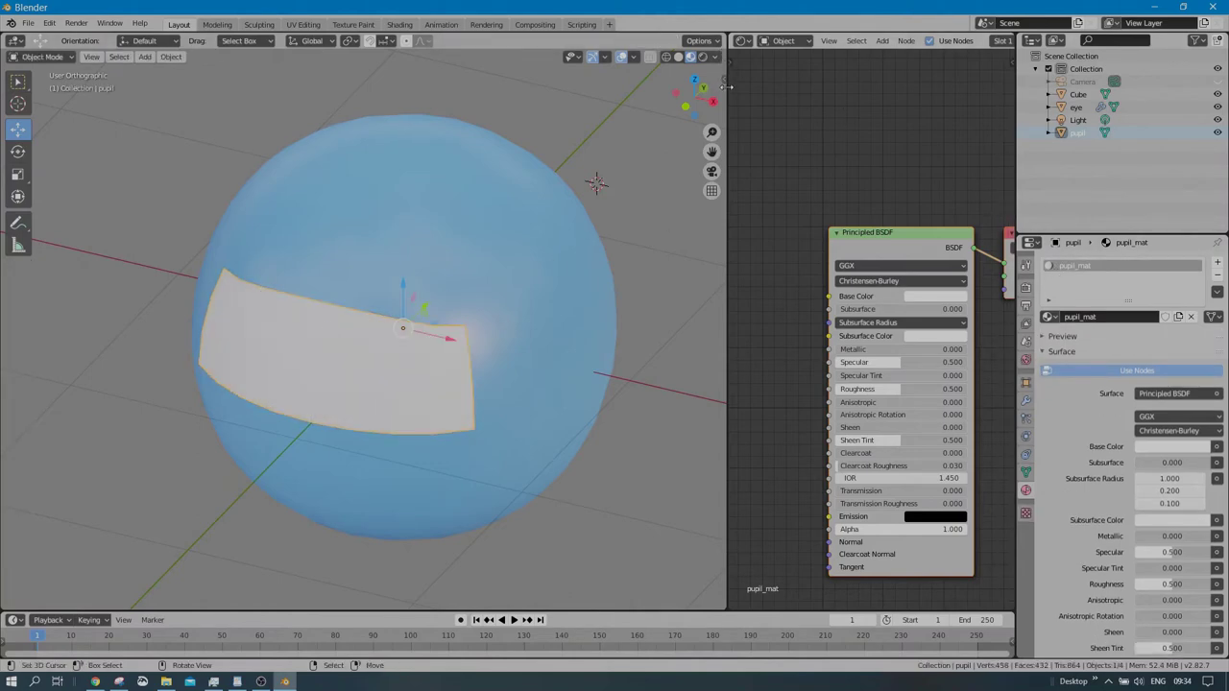
# - Widen the shader node area and switch it to the UV Editor
pyautogui.moveTo(727, 89); pyautogui.dragTo(495, 58)
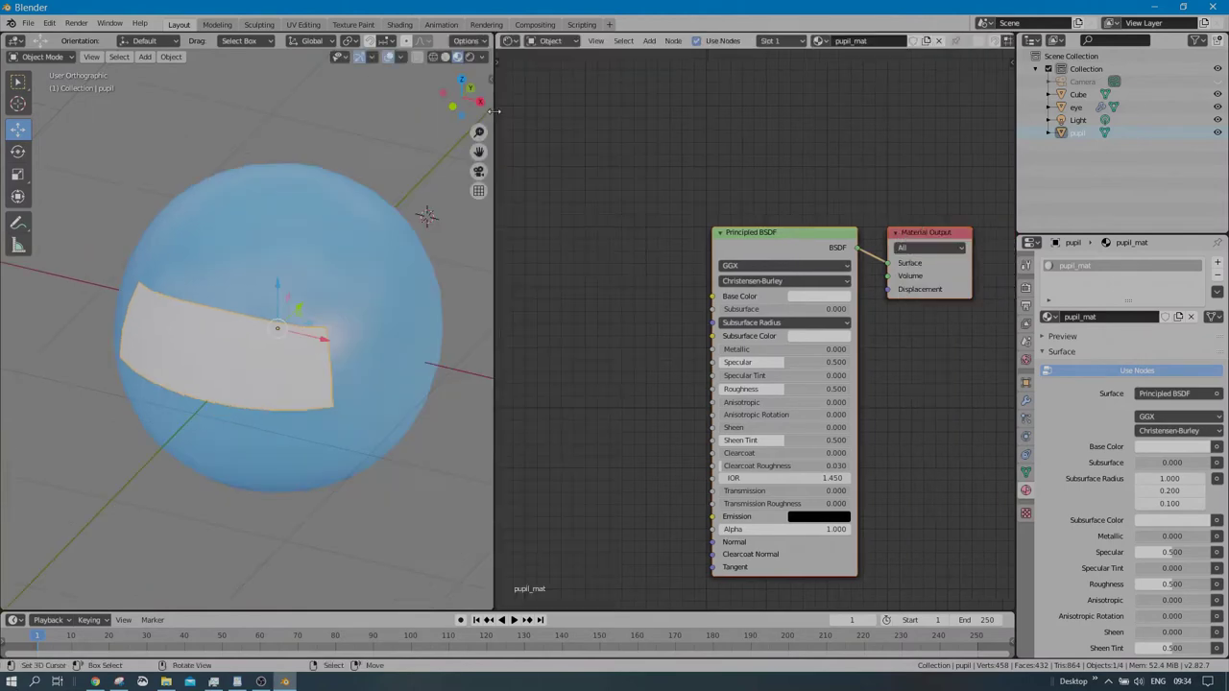
pyautogui.click(514, 43)
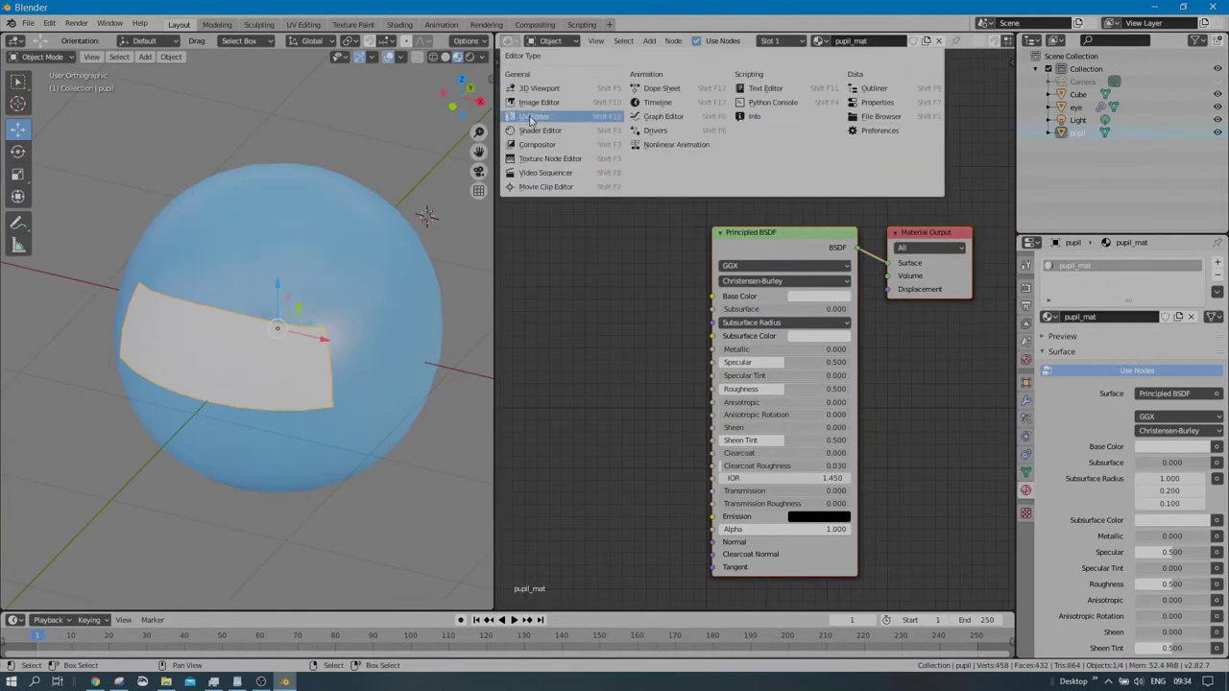
pyautogui.click(531, 117)
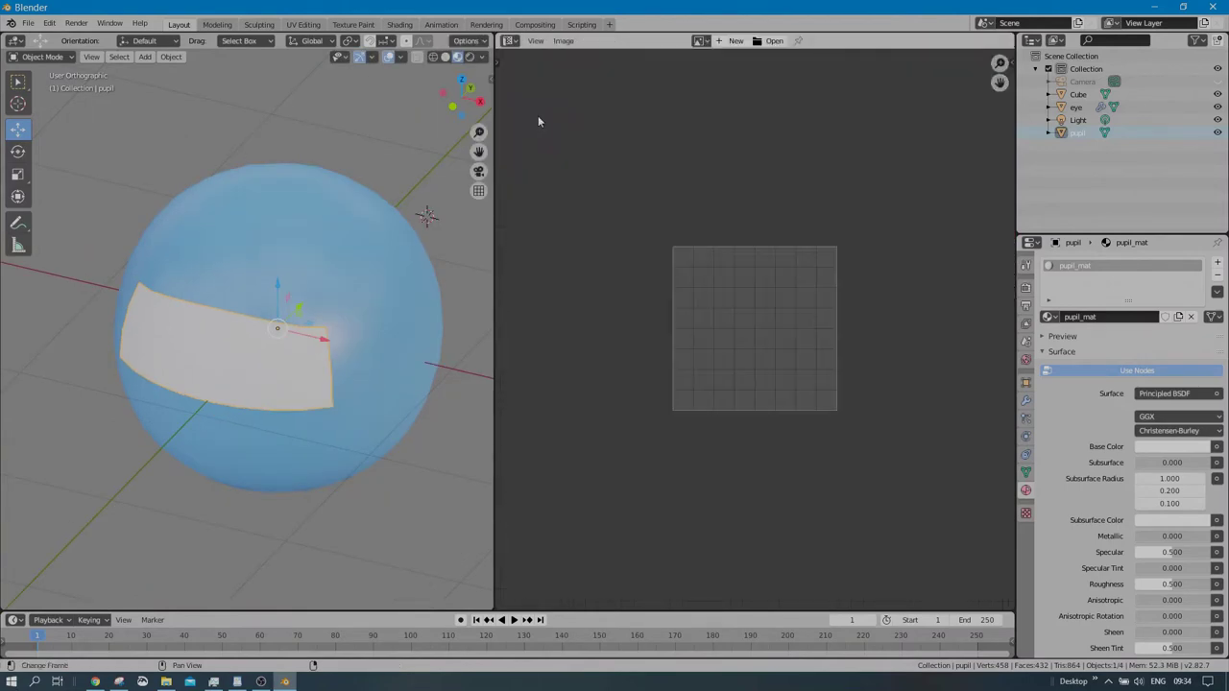
# - Create a blank image named pupil_tex, 1024 px wide and 512 px high, with a fully transparent fill colour
pyautogui.click(561, 41)
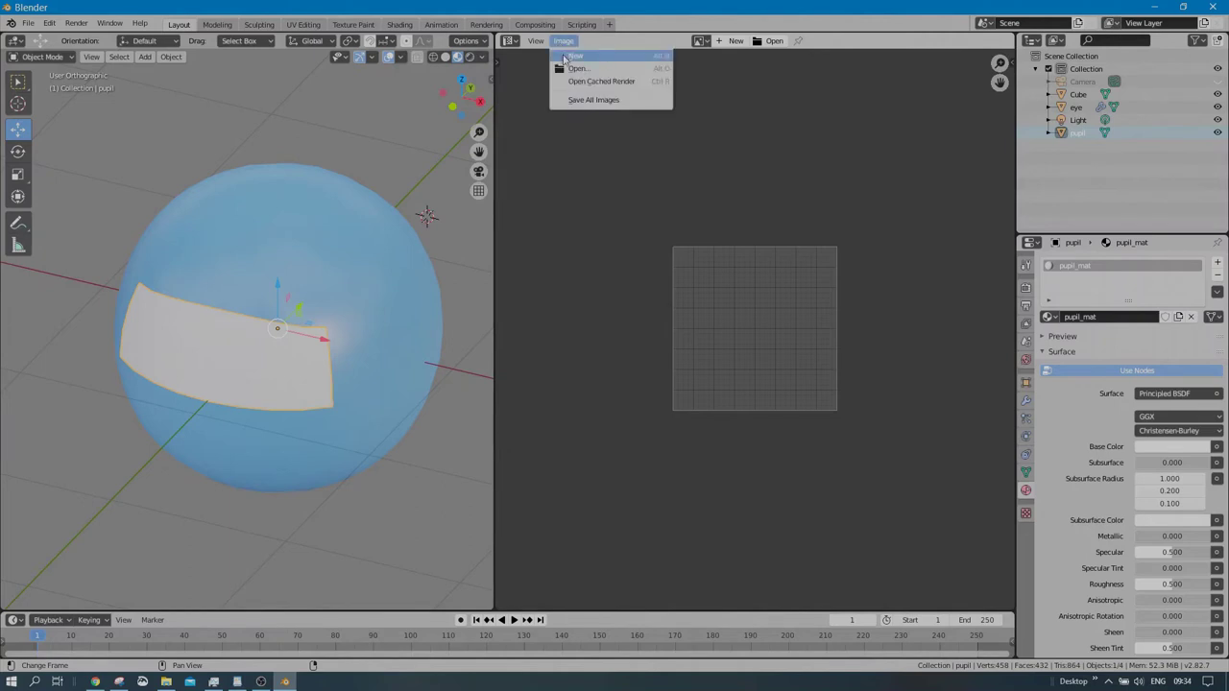
pyautogui.click(567, 58)
pyautogui.click(595, 44)
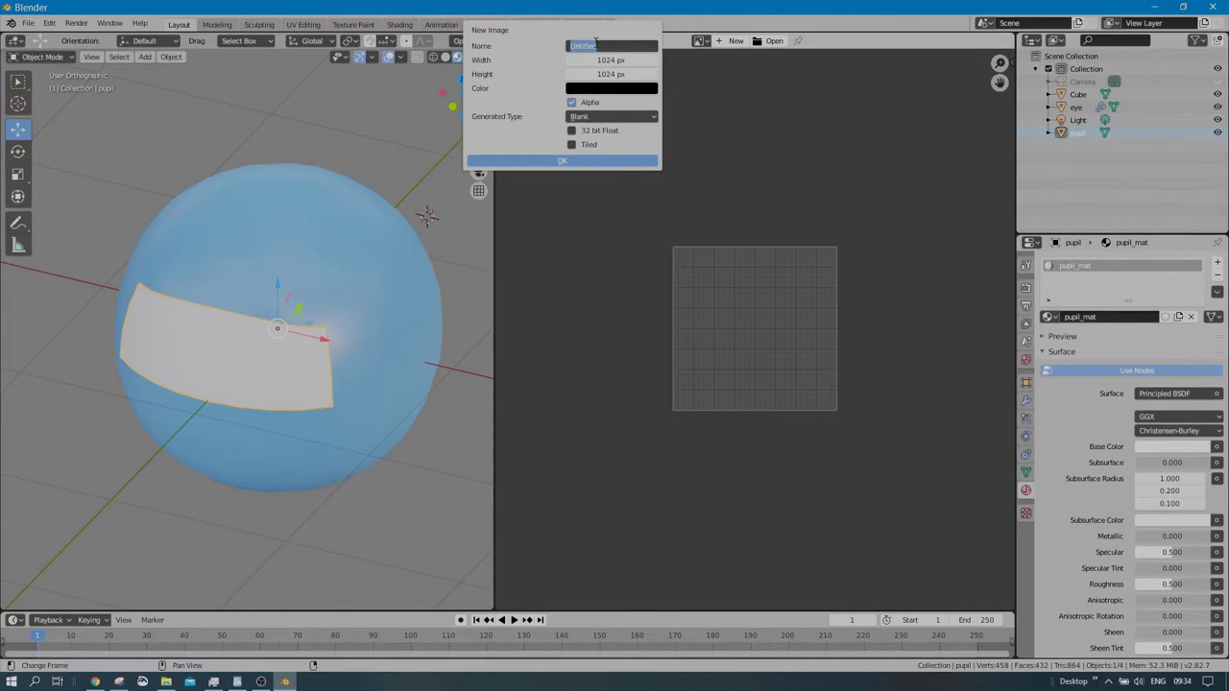
pyautogui.write('pupil_tex')
pyautogui.click(606, 74)
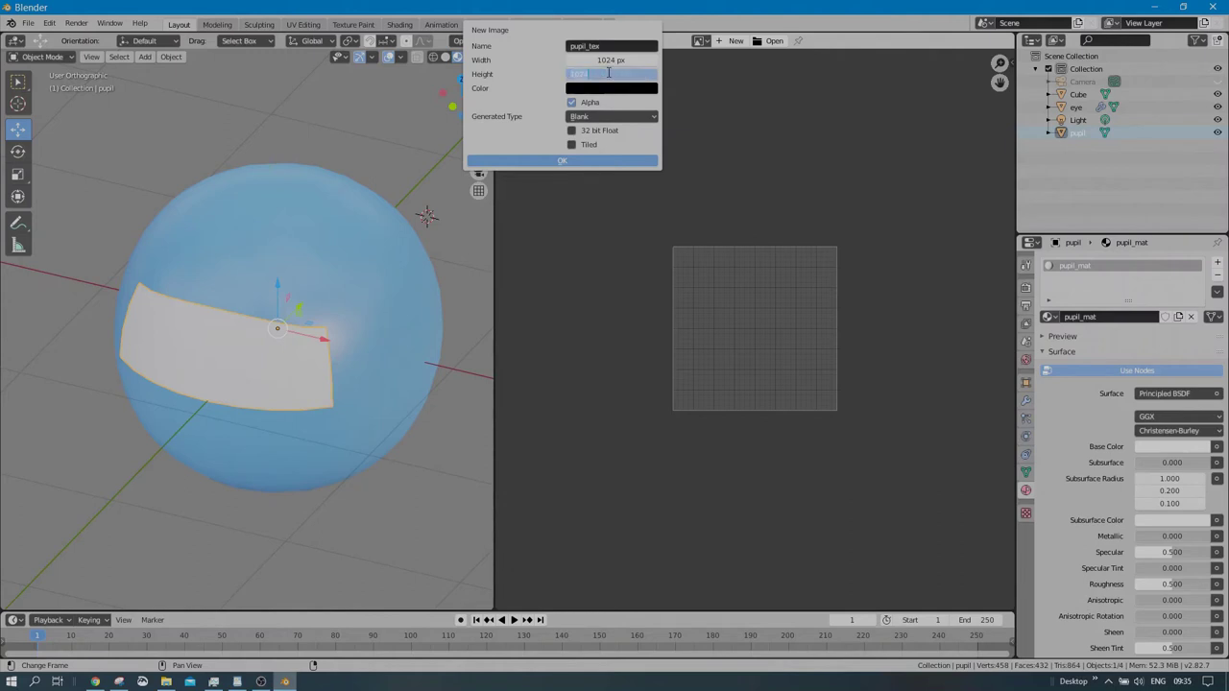
pyautogui.write('1')
pyautogui.write('12')
pyautogui.press('Return')
pyautogui.click(611, 88)
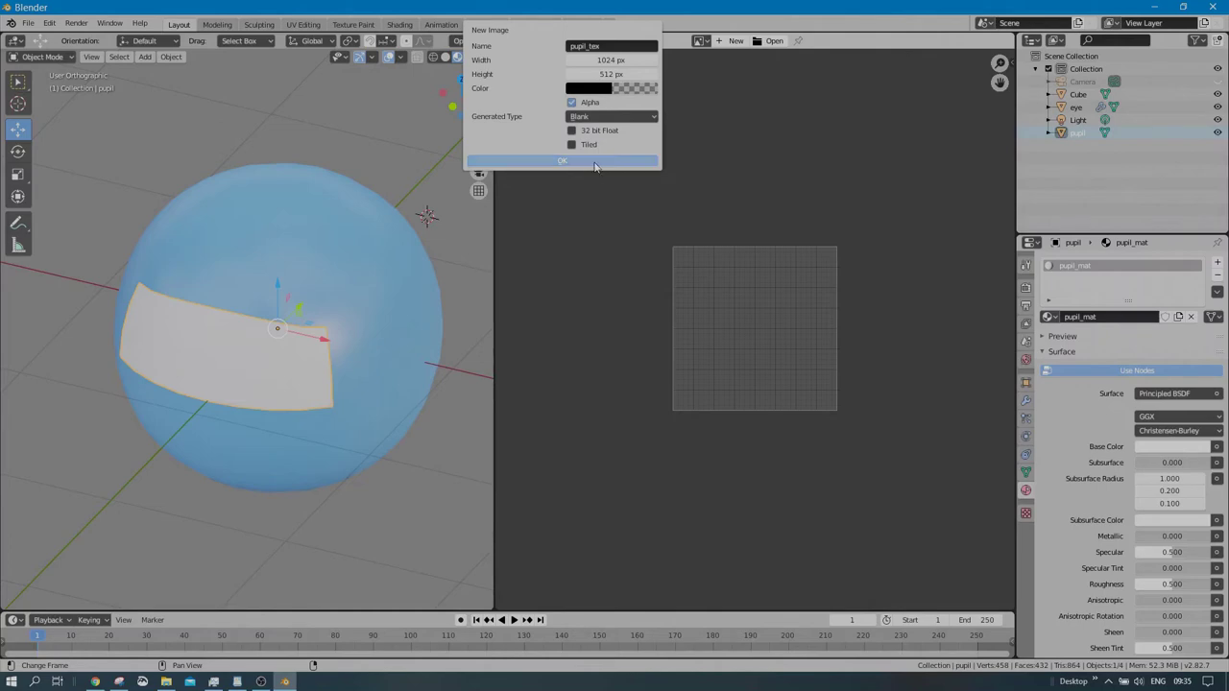
pyautogui.click(595, 160)
pyautogui.scroll(-3, 759, 247)
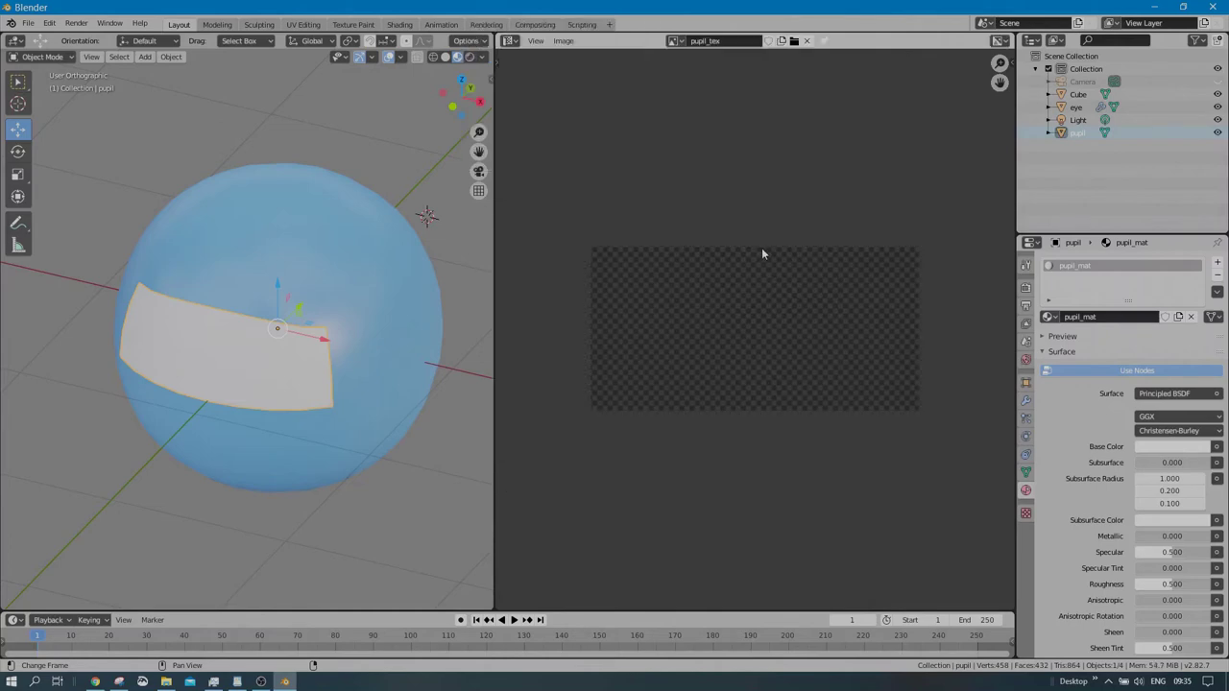
# - In Edit Mode, unwrap the whole pupil patch from the front view using Project From View
pyautogui.click(278, 286)
pyautogui.press('KP_1')
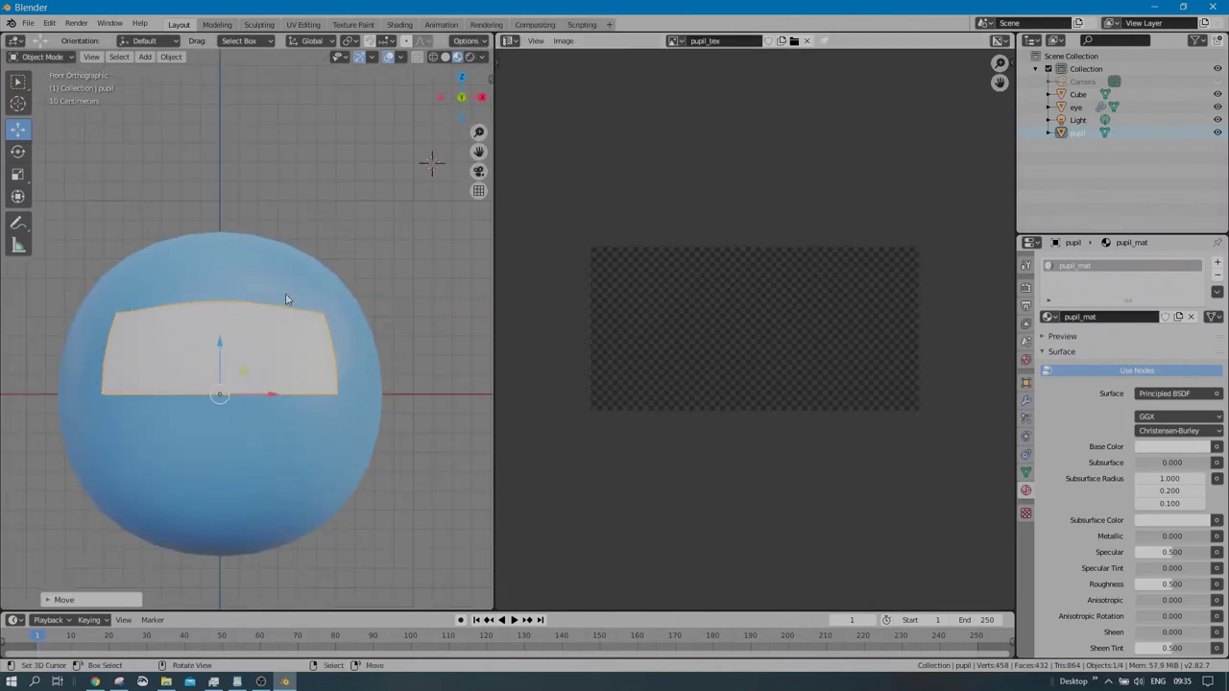
pyautogui.press('Tab')
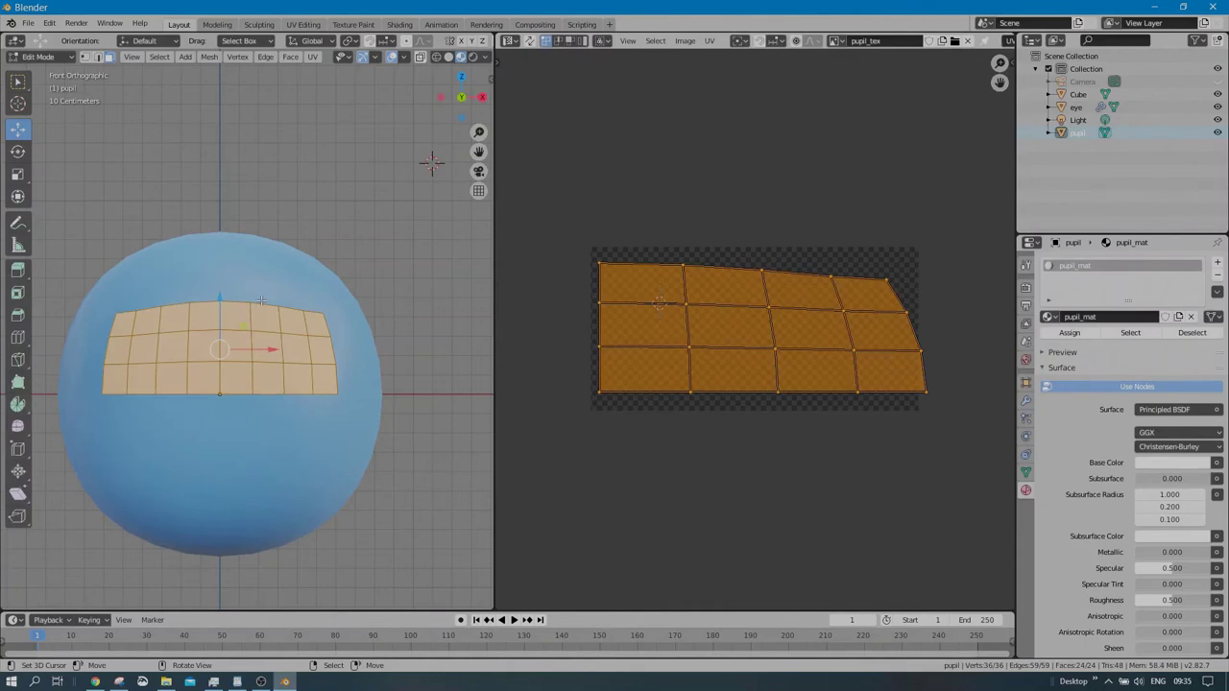
pyautogui.press('u')
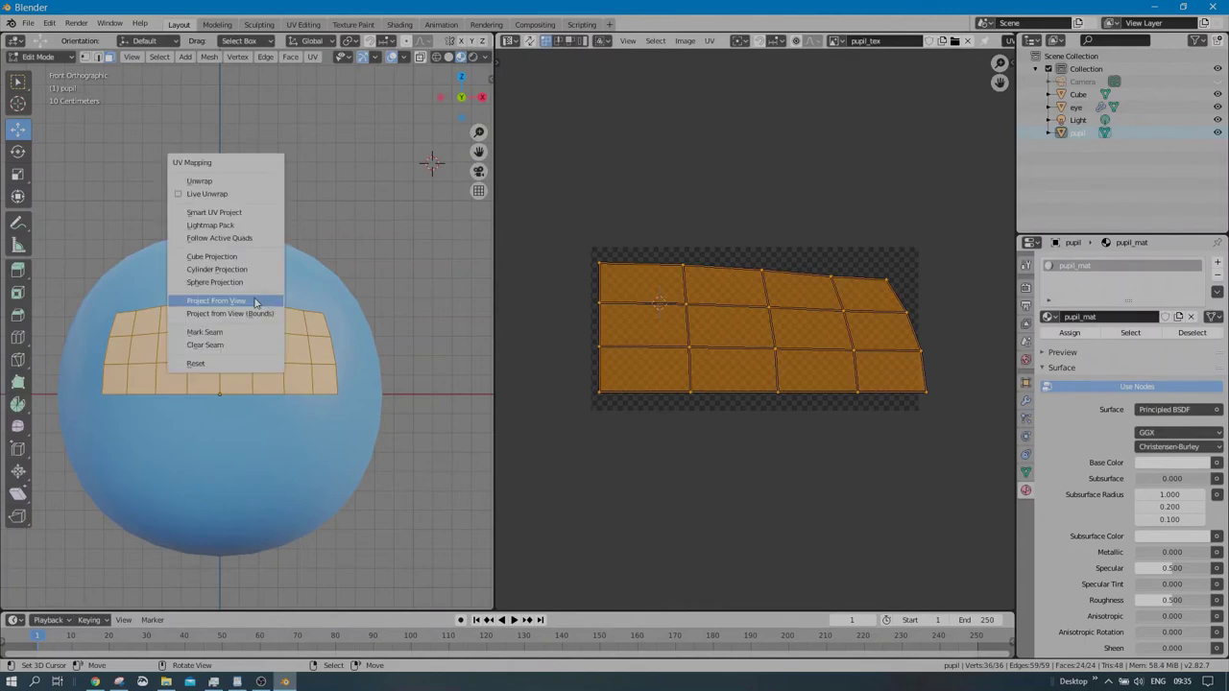
pyautogui.click(256, 300)
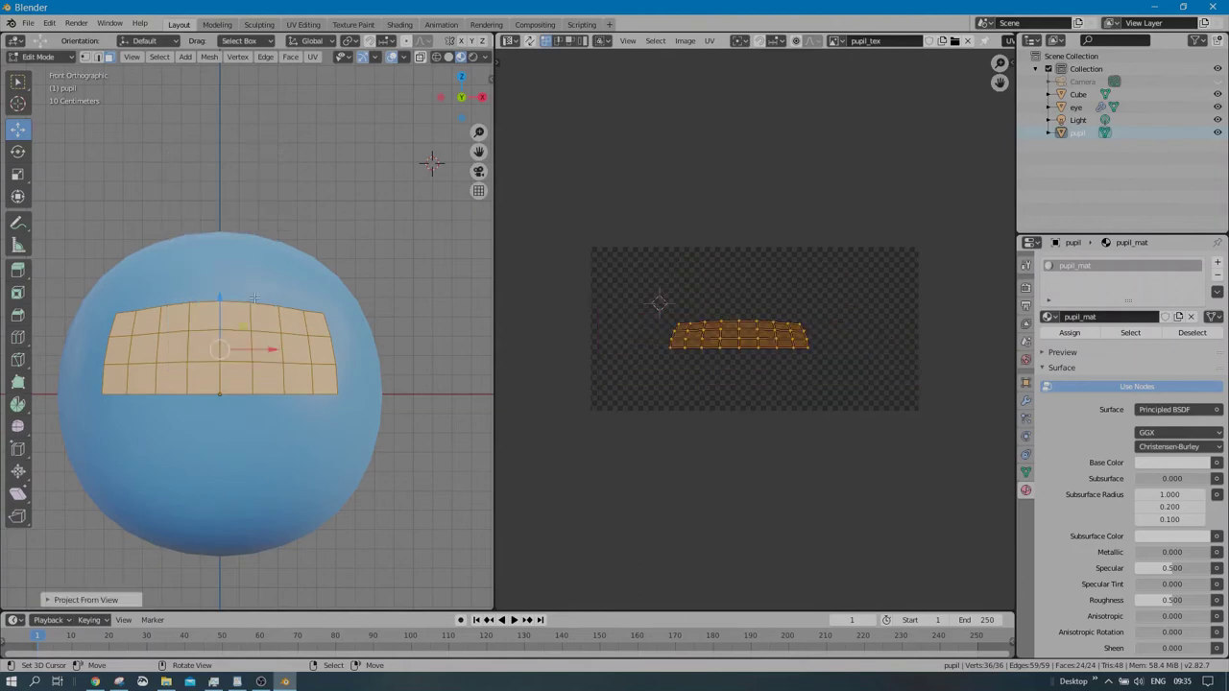
# - Scale up and move the pupil patch's UV island so it spans the full width of the pupil_tex image
pyautogui.keyDown('shift'); pyautogui.click(777, 295); pyautogui.keyUp('shift')
pyautogui.keyDown('ctrl'); pyautogui.scroll(-2, 797, 295); pyautogui.keyUp('ctrl')
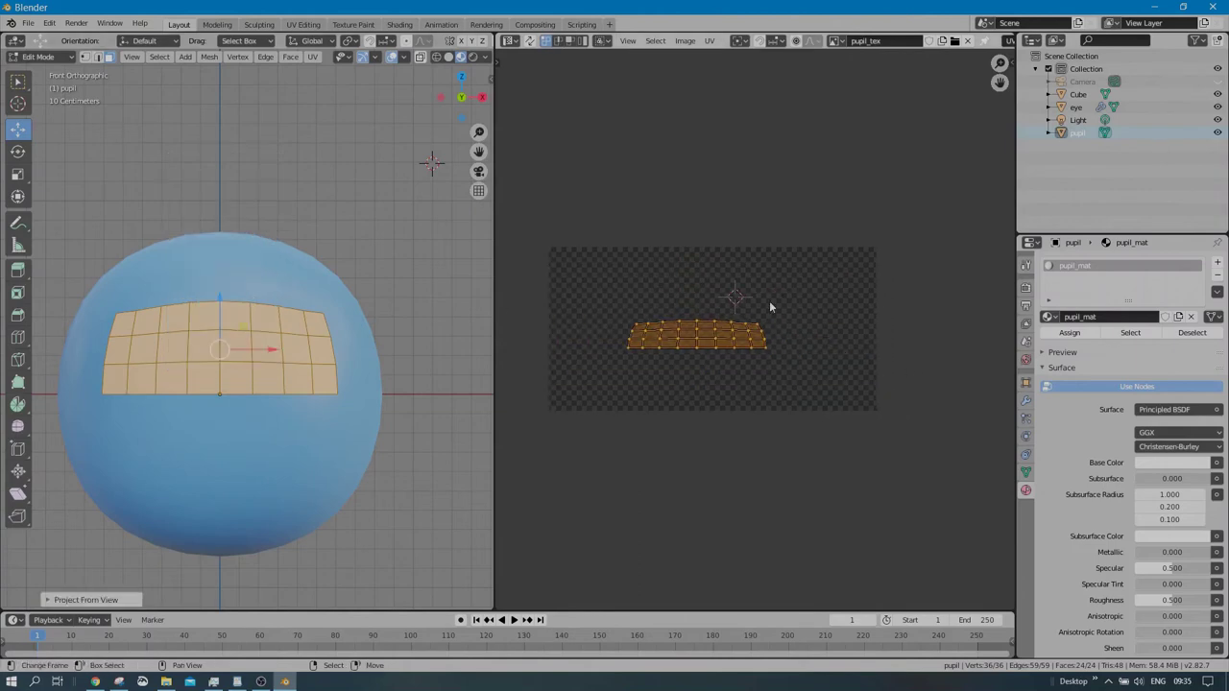
pyautogui.press('g')
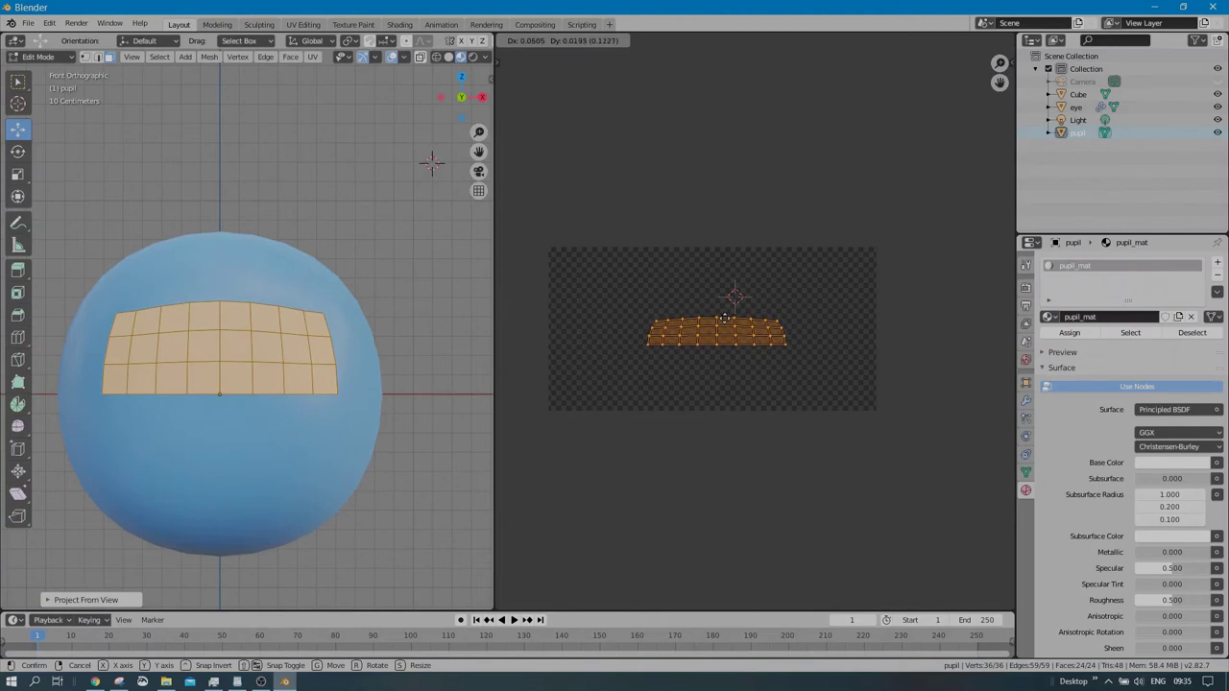
pyautogui.click(768, 307)
pyautogui.press('s')
pyautogui.click(854, 285)
pyautogui.press('g')
pyautogui.click(846, 281)
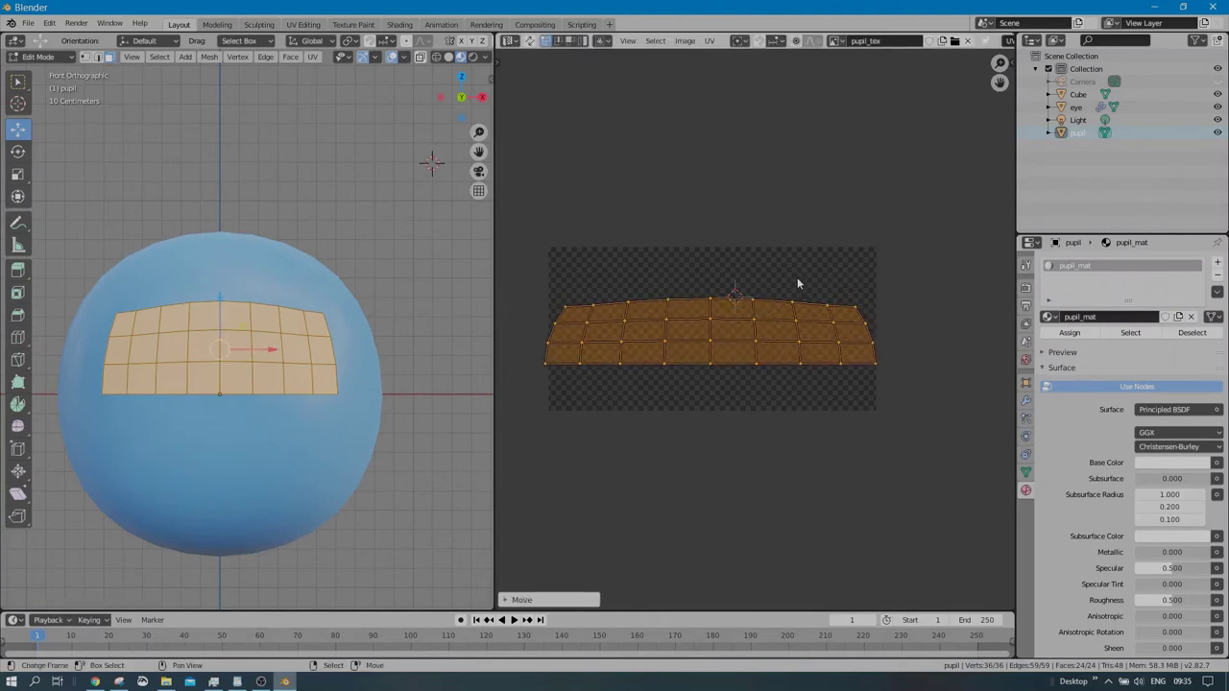
# - Stretch the pupil UV island along Y until it nearly fills the image's height
pyautogui.press('s')
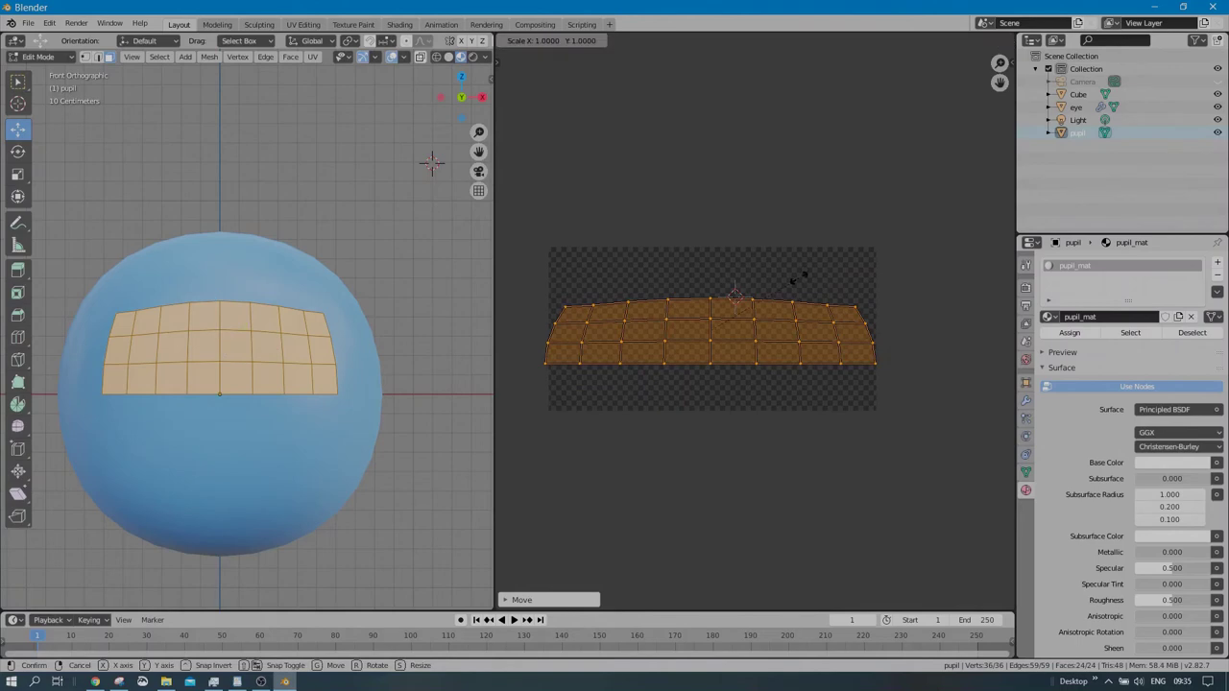
pyautogui.press('y')
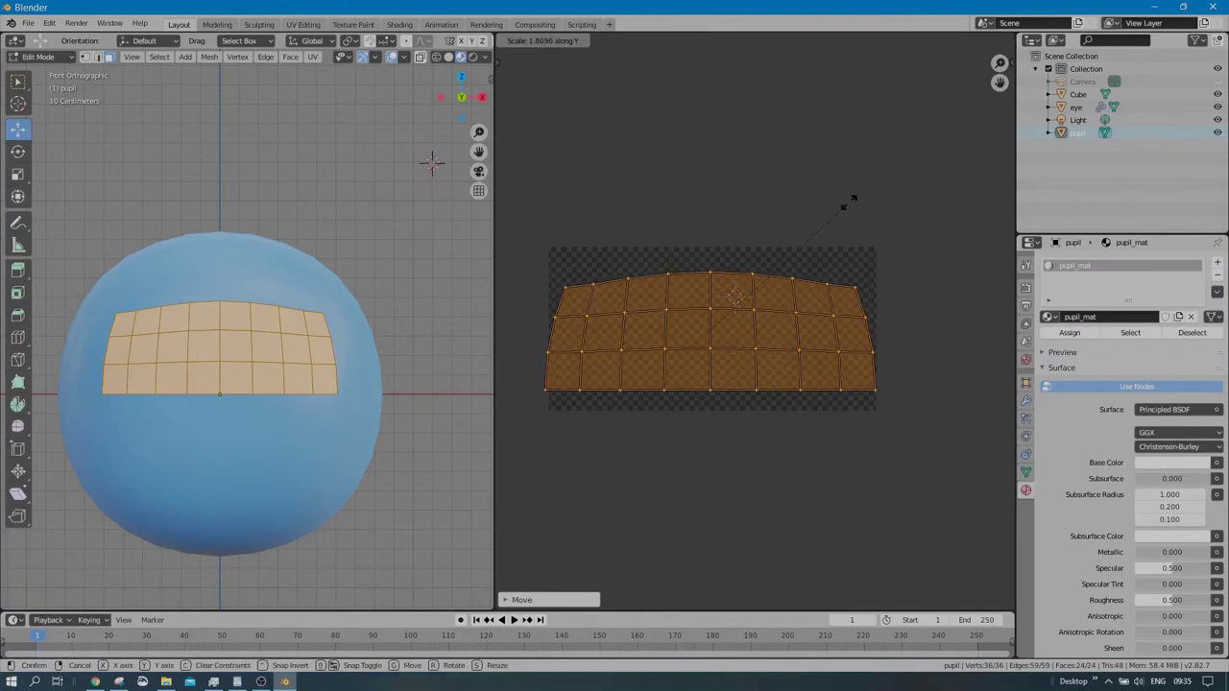
pyautogui.click(858, 201)
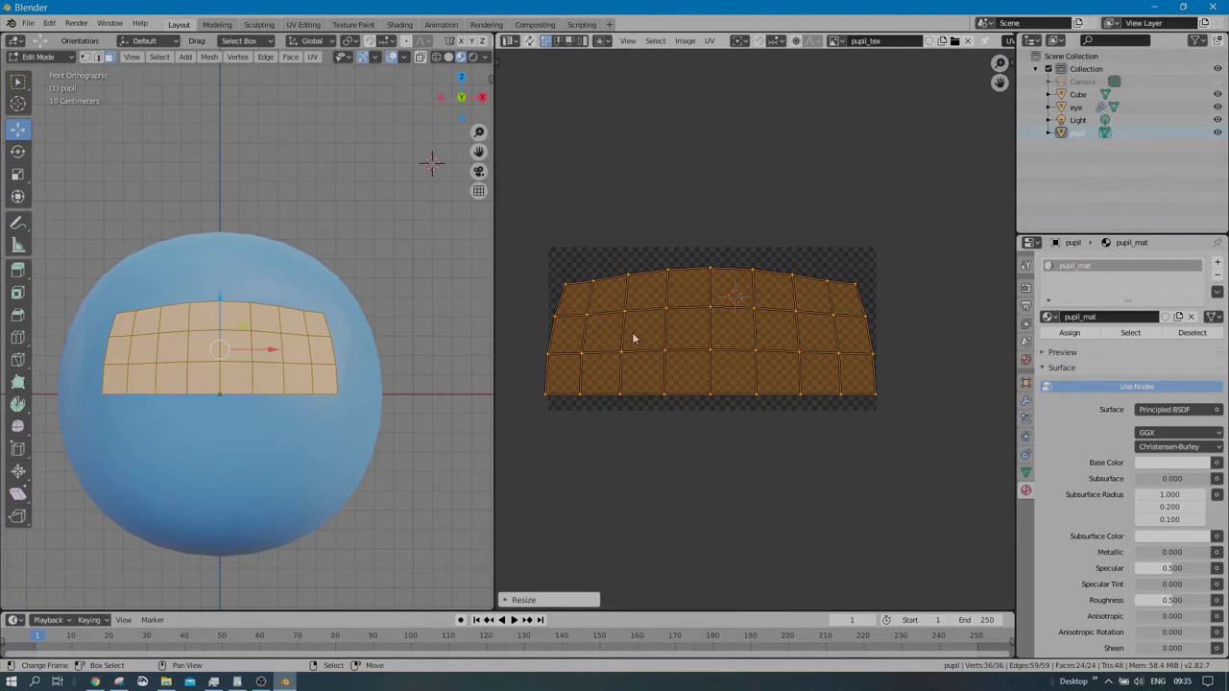
# - Switch the UV area to the Image Editor and set it to Paint mode for the pupil_tex image
pyautogui.click(510, 41)
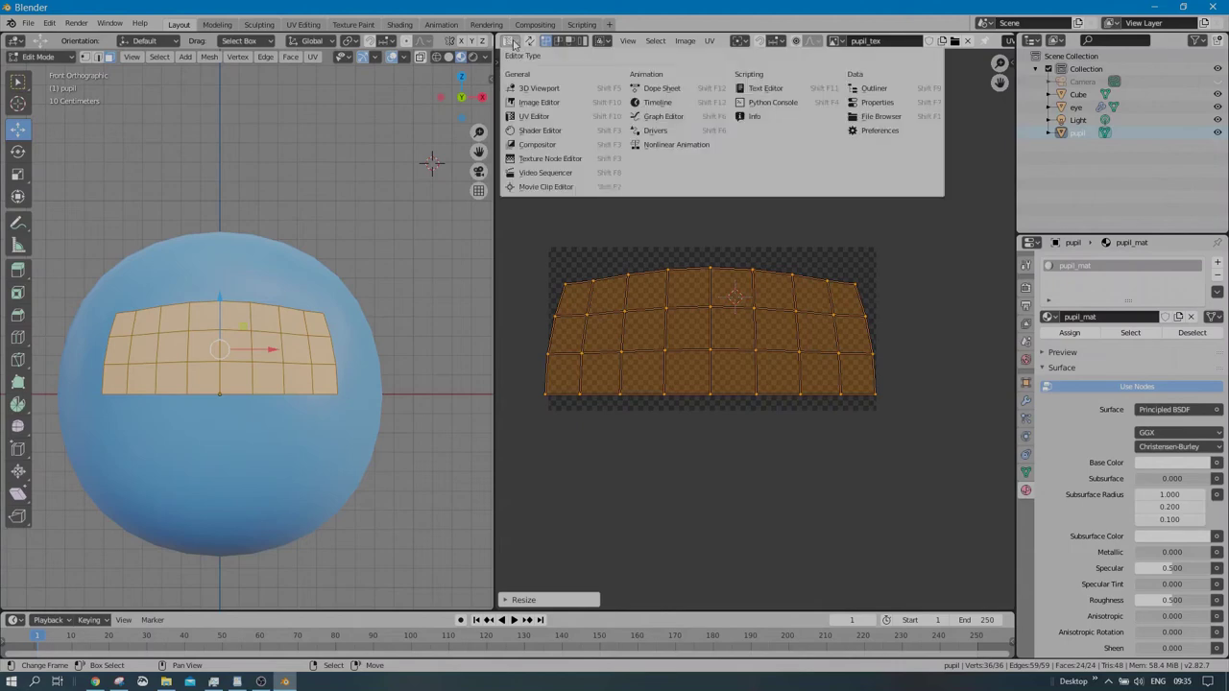
pyautogui.click(537, 103)
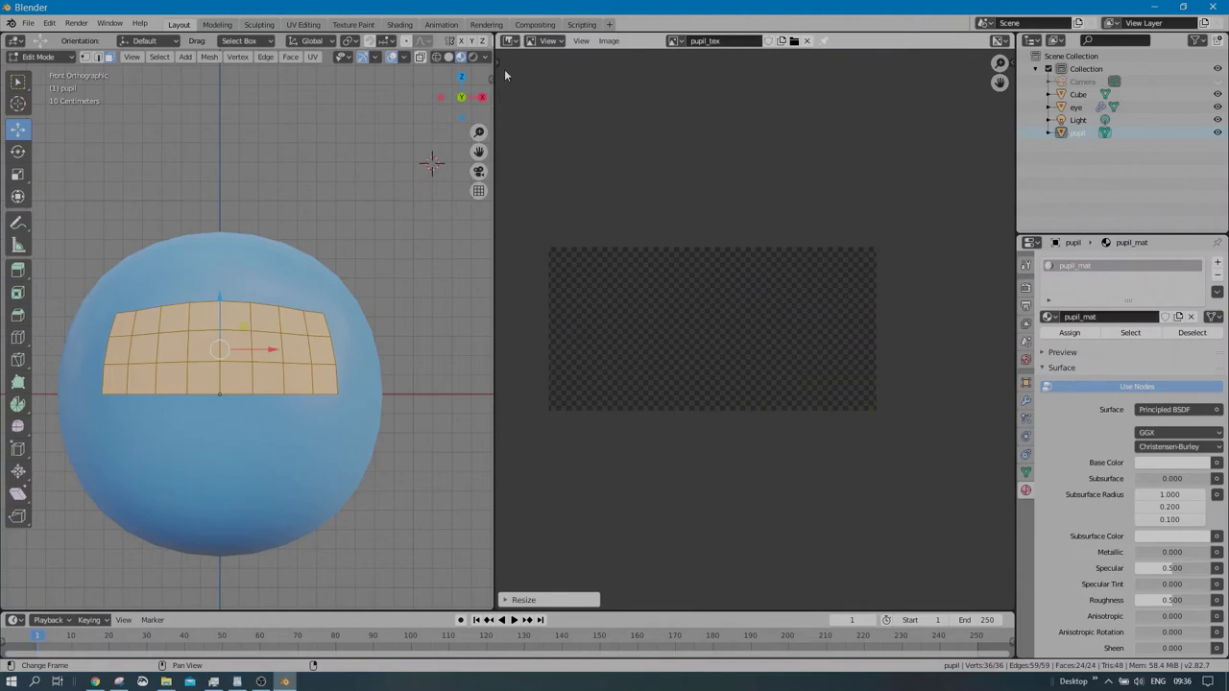
pyautogui.press('t')
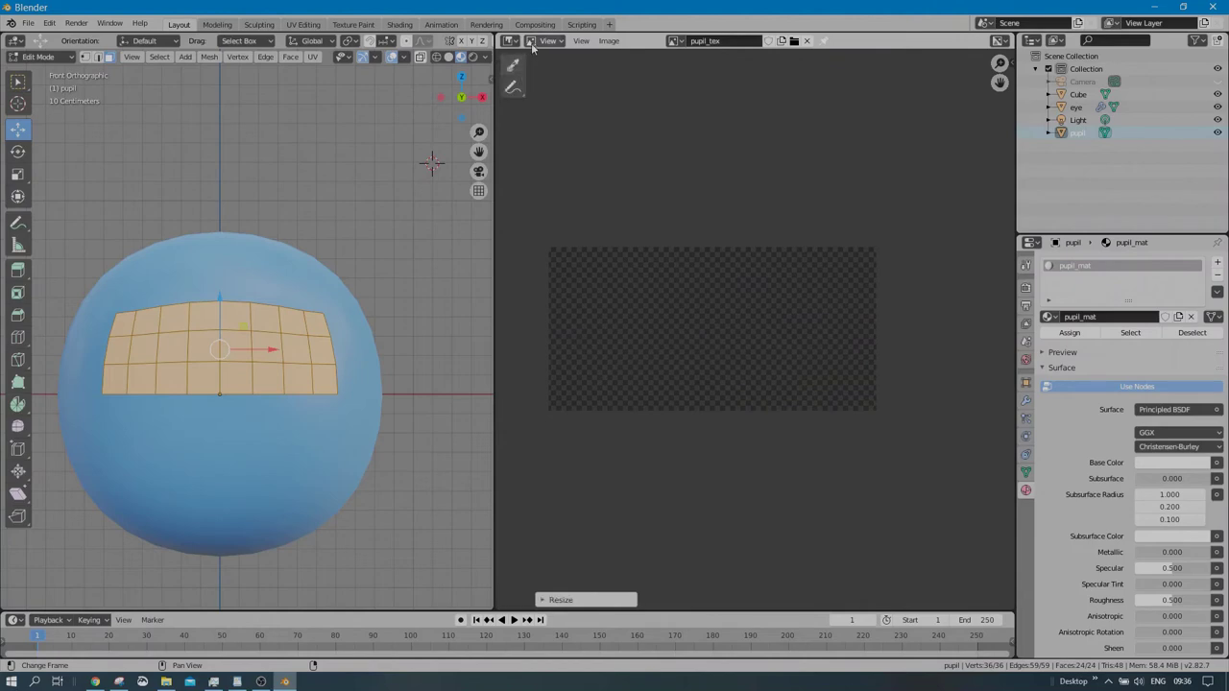
pyautogui.click(548, 41)
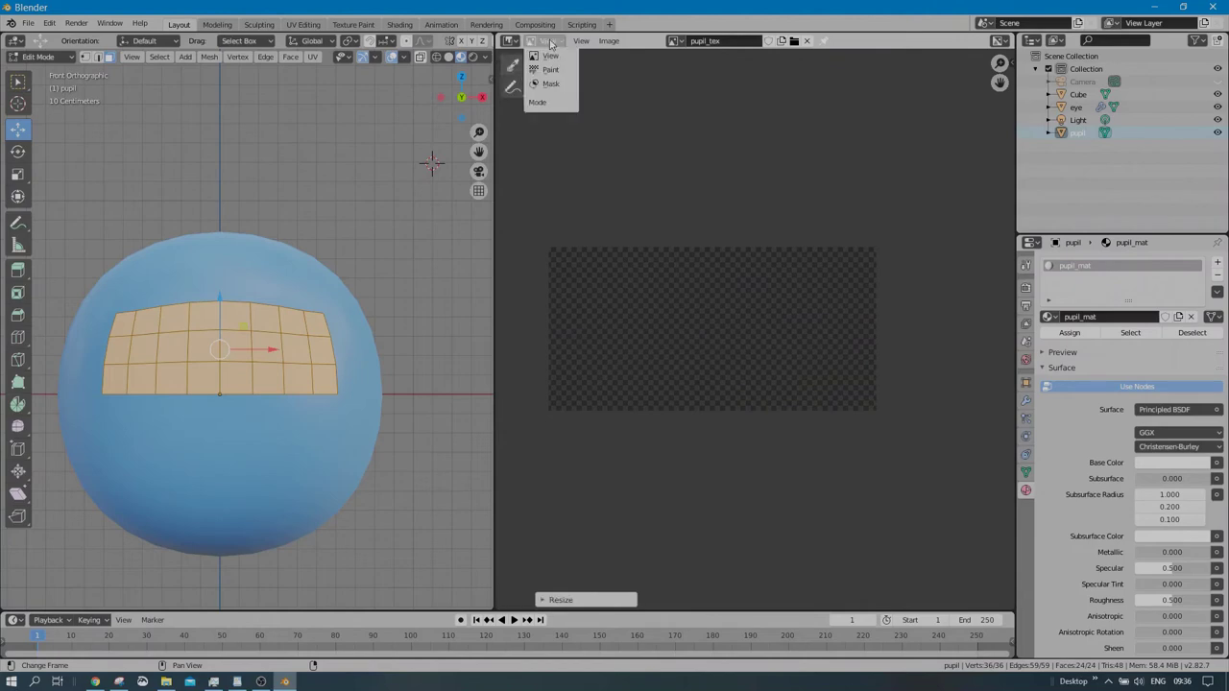
pyautogui.click(555, 75)
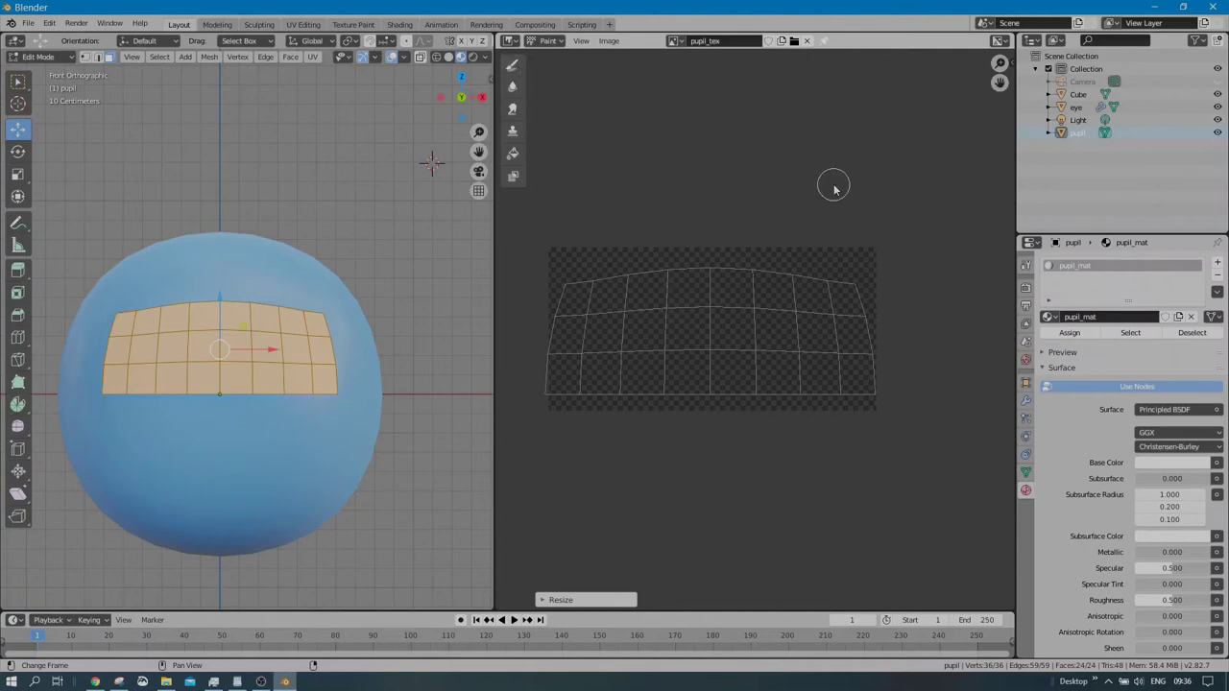
# - Set the Draw brush radius to 18 px and its colour to dark red
pyautogui.press('n')
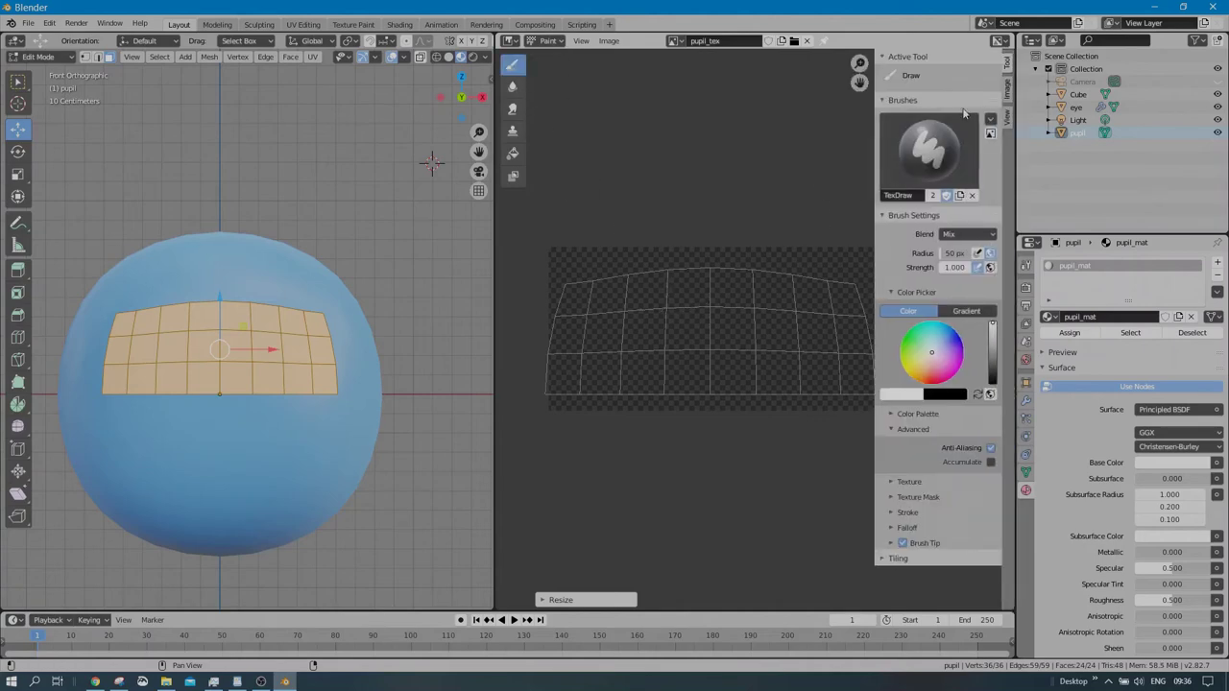
pyautogui.click(950, 252)
pyautogui.write('18')
pyautogui.press('Return')
pyautogui.click(940, 379)
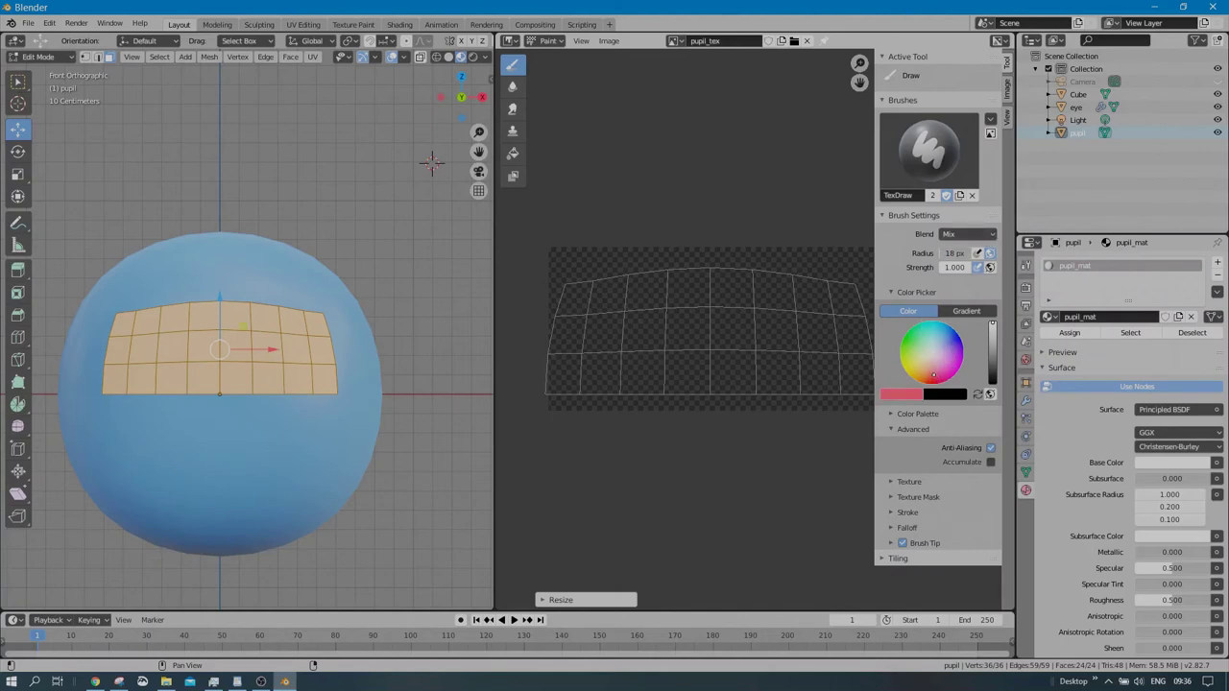
pyautogui.click(992, 363)
# - Paint a single test dab on the pupil_tex image and undo it
pyautogui.scroll(4, 631, 330)
pyautogui.click(589, 330)
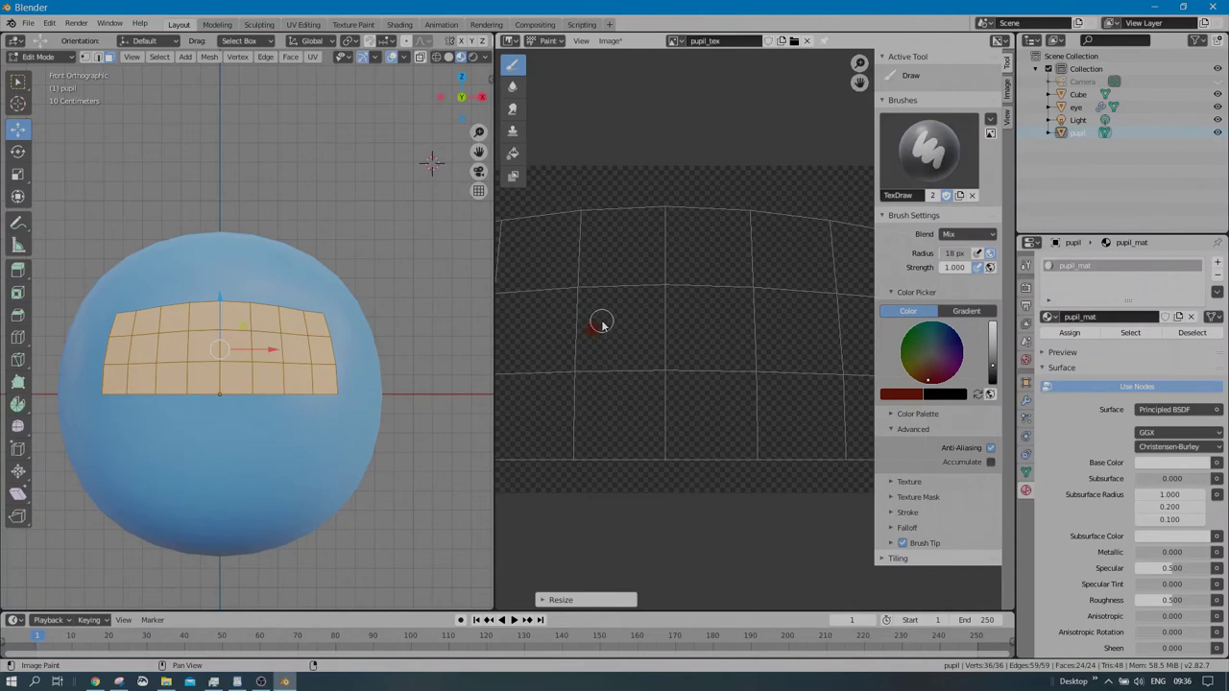
pyautogui.hotkey('ctrl', 'z')
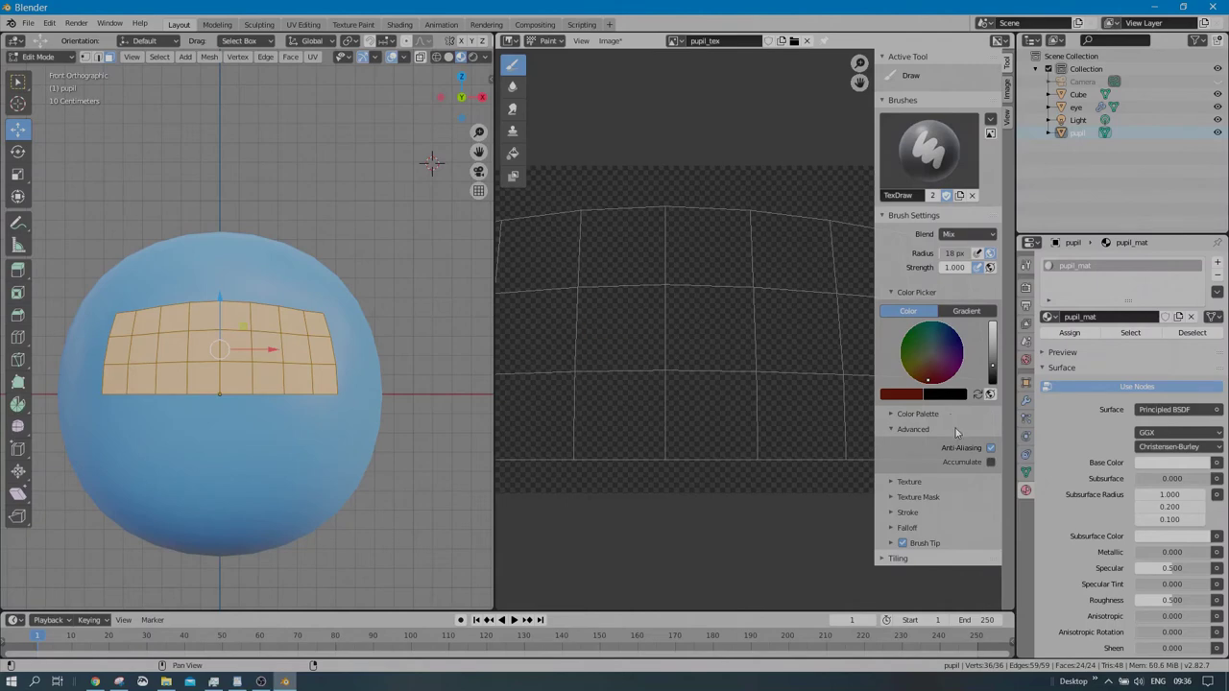
# - Reshape the brush's custom falloff curve so it stays near full strength and drops steeply at the brush's edge
pyautogui.click(897, 527)
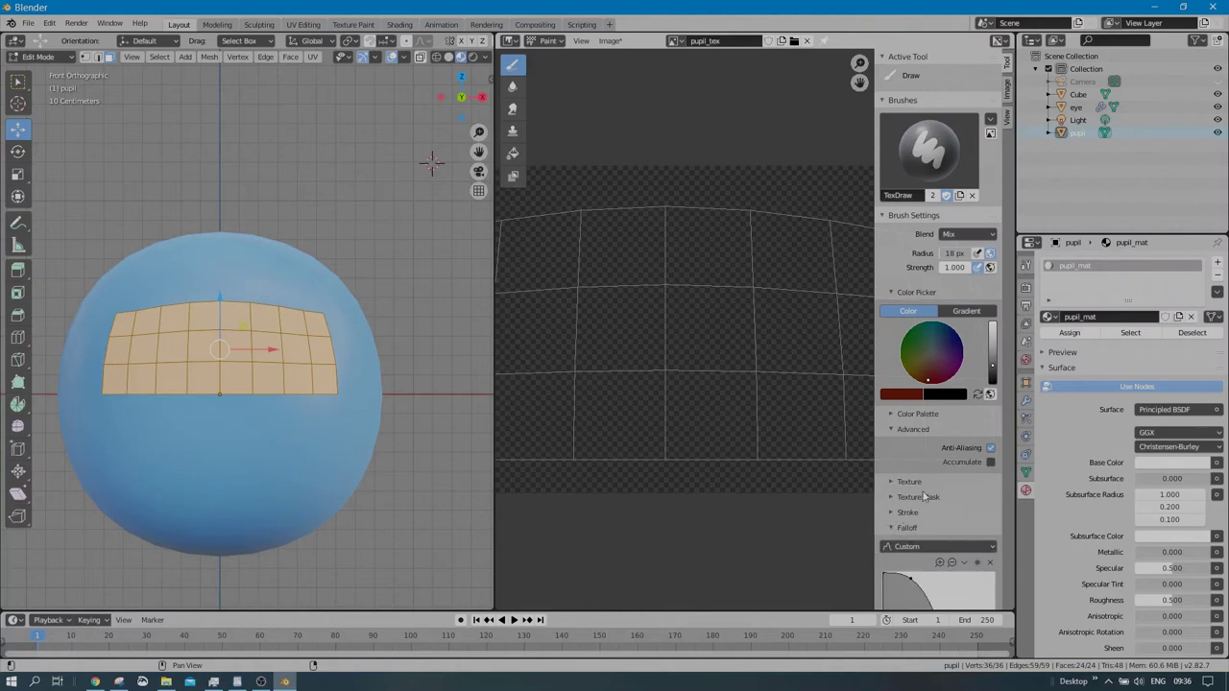
pyautogui.scroll(-3, 922, 494)
pyautogui.moveTo(968, 552); pyautogui.dragTo(990, 556)
pyautogui.moveTo(910, 462); pyautogui.dragTo(968, 467)
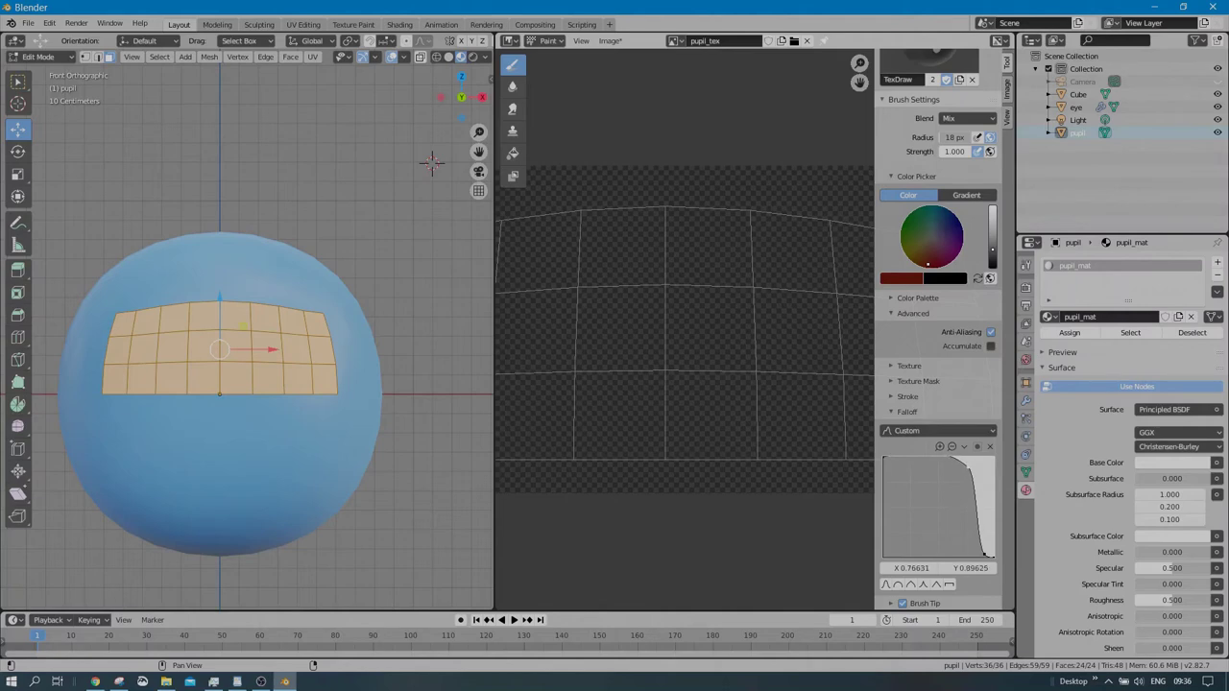
pyautogui.moveTo(993, 556); pyautogui.dragTo(989, 554)
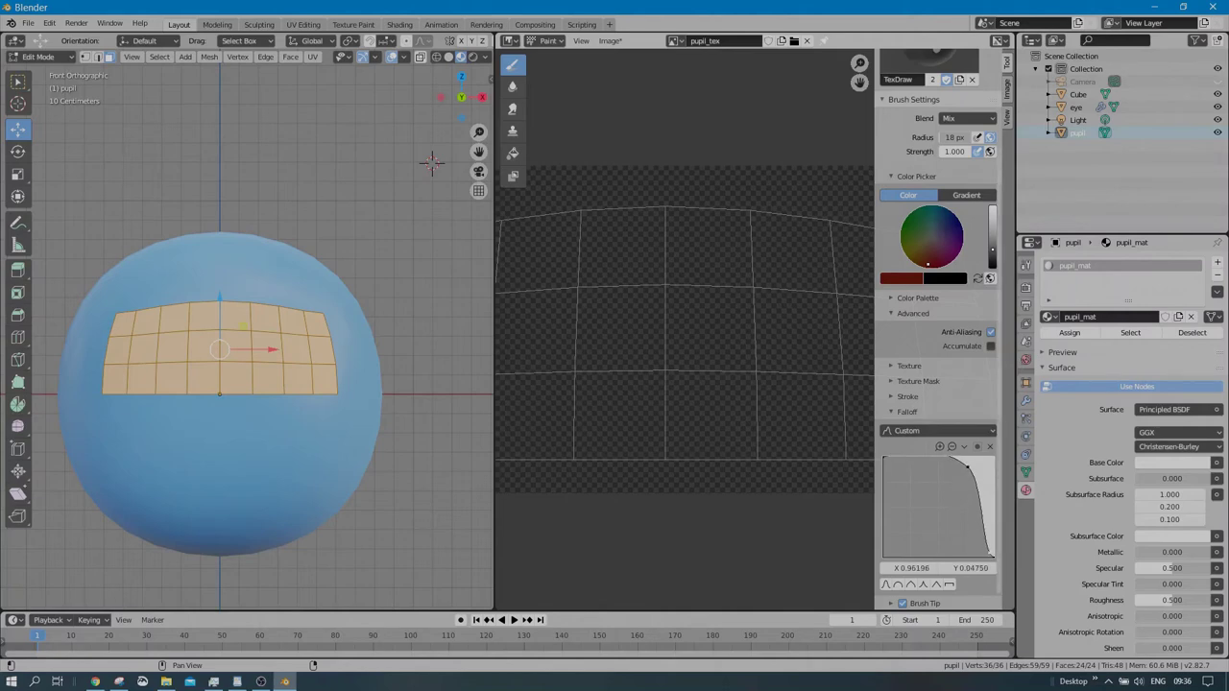
pyautogui.moveTo(967, 475); pyautogui.dragTo(972, 465)
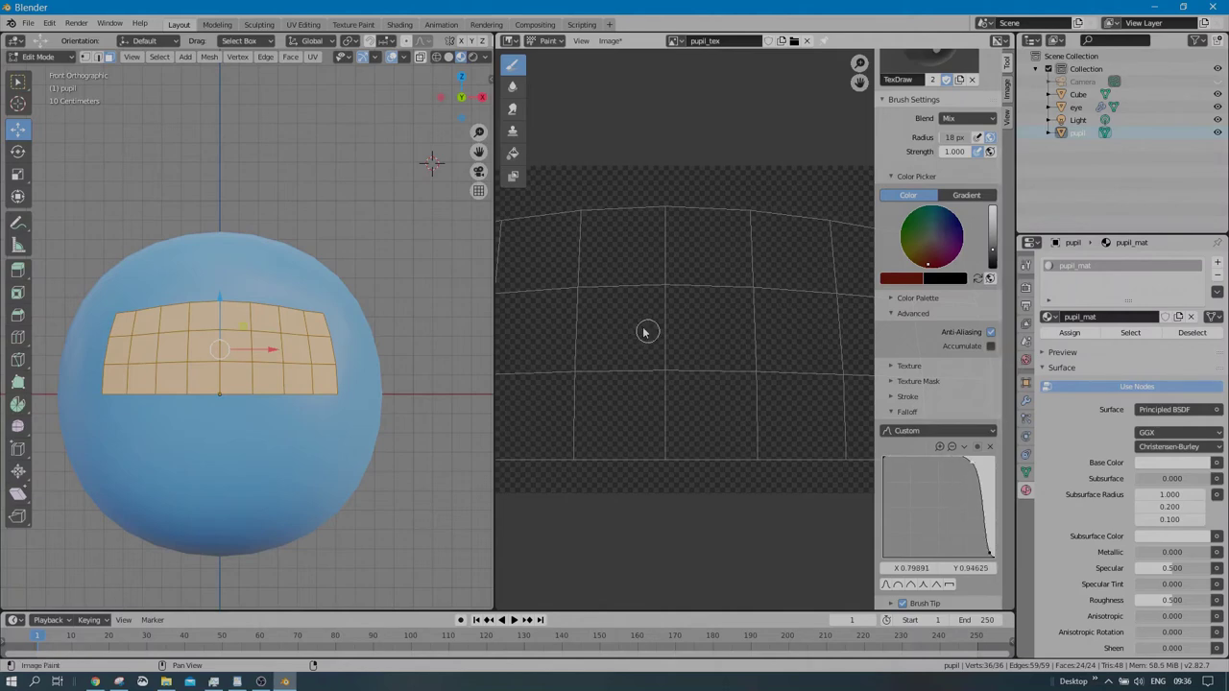
# - Test the reshaped brush falloff with one dab on the pupil_tex image, and undo the dab
pyautogui.click(589, 329)
pyautogui.scroll(-4, 702, 356)
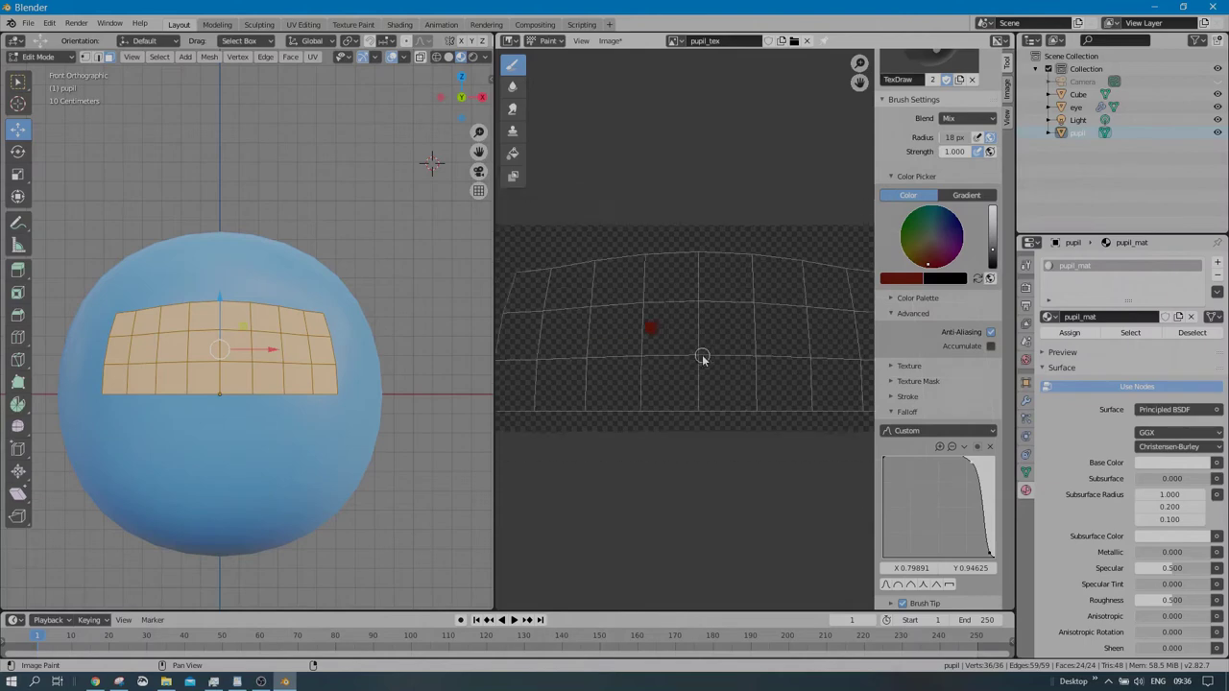
pyautogui.hotkey('ctrl', 'z')
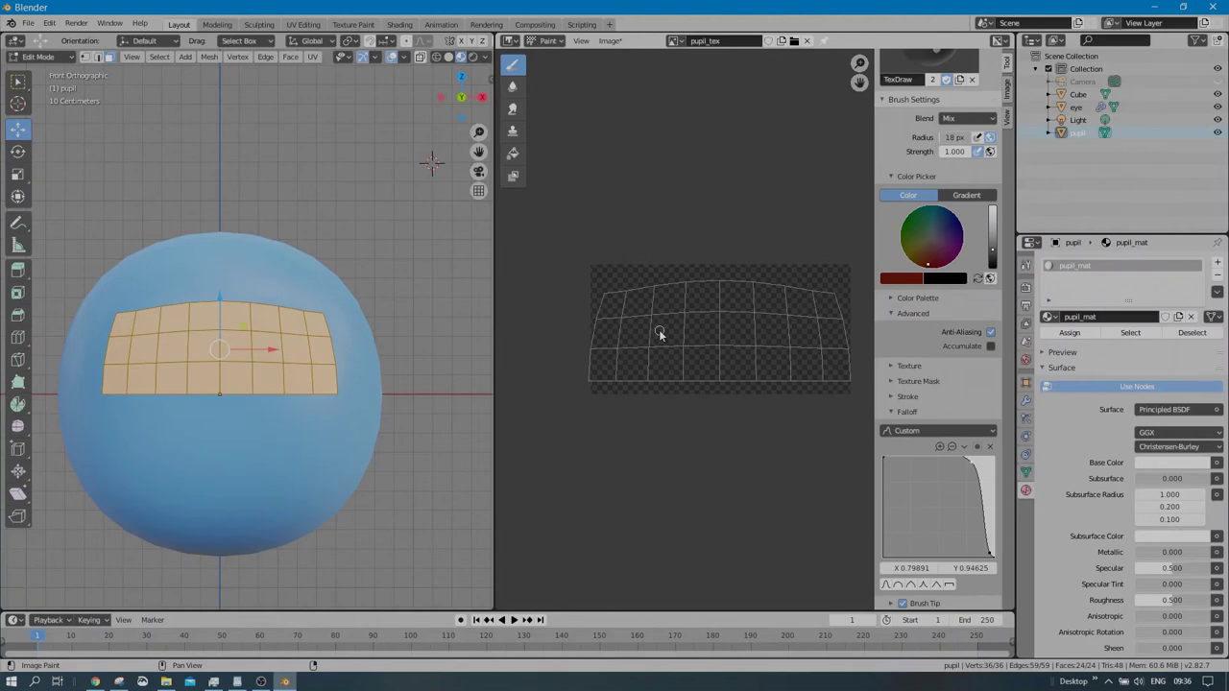
# - Paint two dark red pupil dots at the same height, one on each half of the pupil_tex image
pyautogui.click(659, 332)
pyautogui.click(782, 333)
pyautogui.scroll(3, 738, 230)
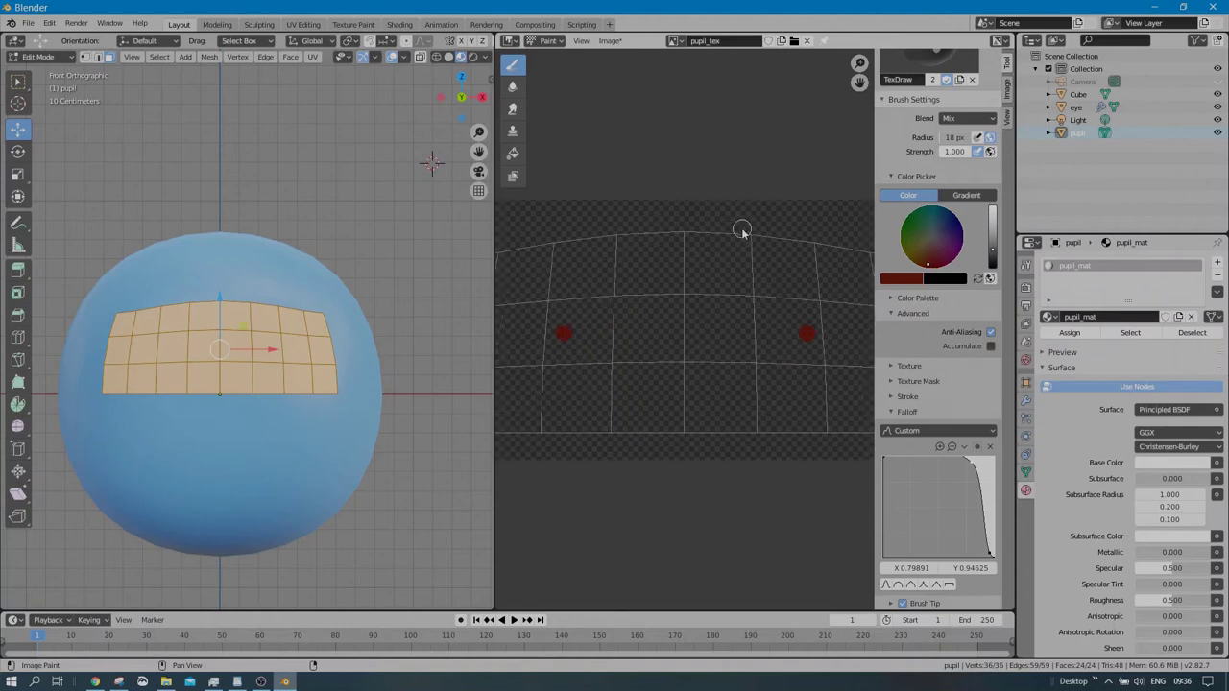
pyautogui.scroll(-1, 746, 234)
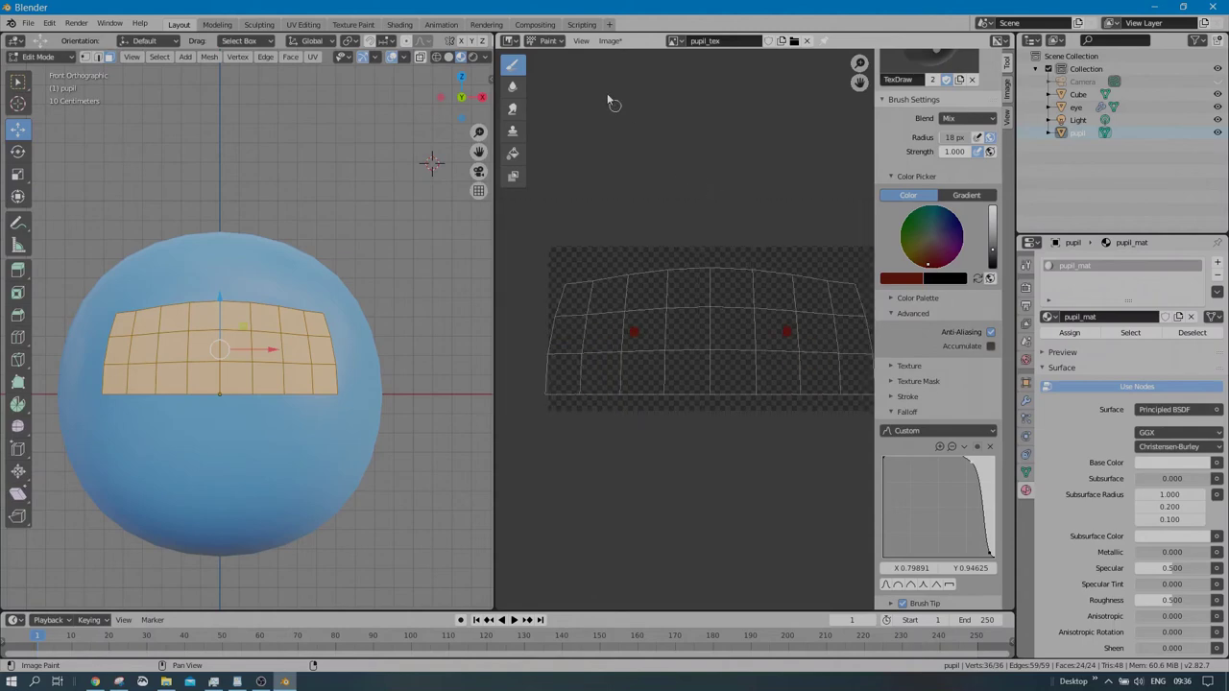
# - Save the painted pupil_tex image as a PNG file
pyautogui.click(619, 44)
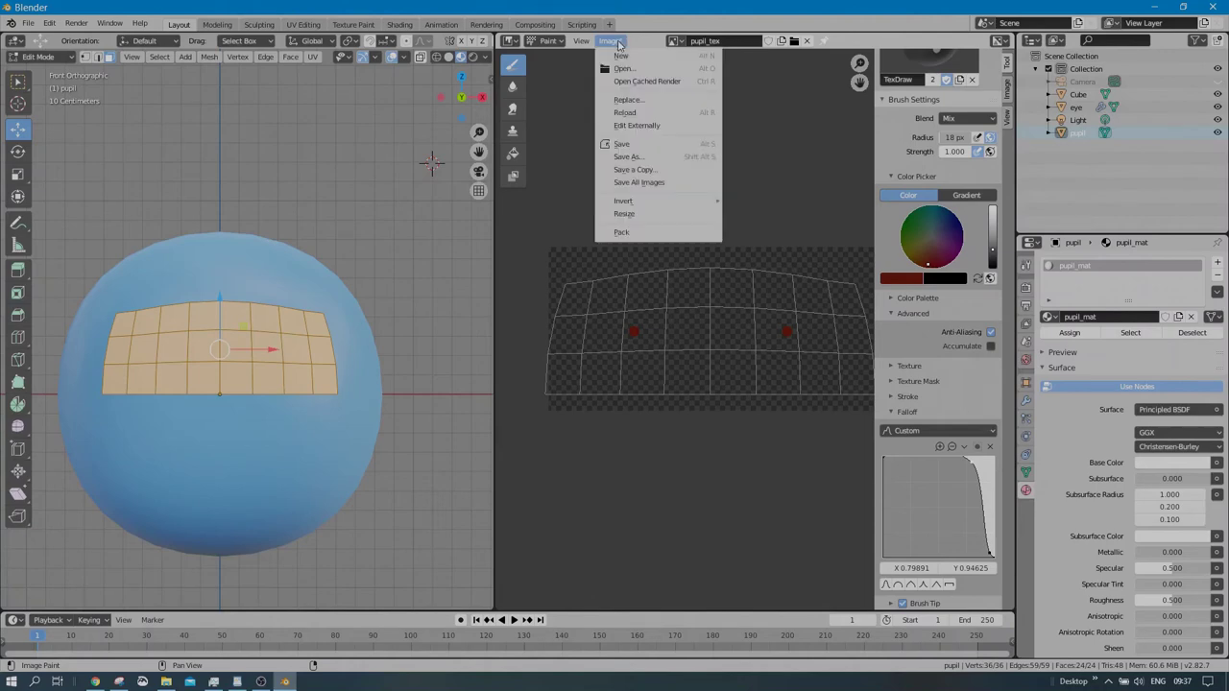
pyautogui.click(639, 147)
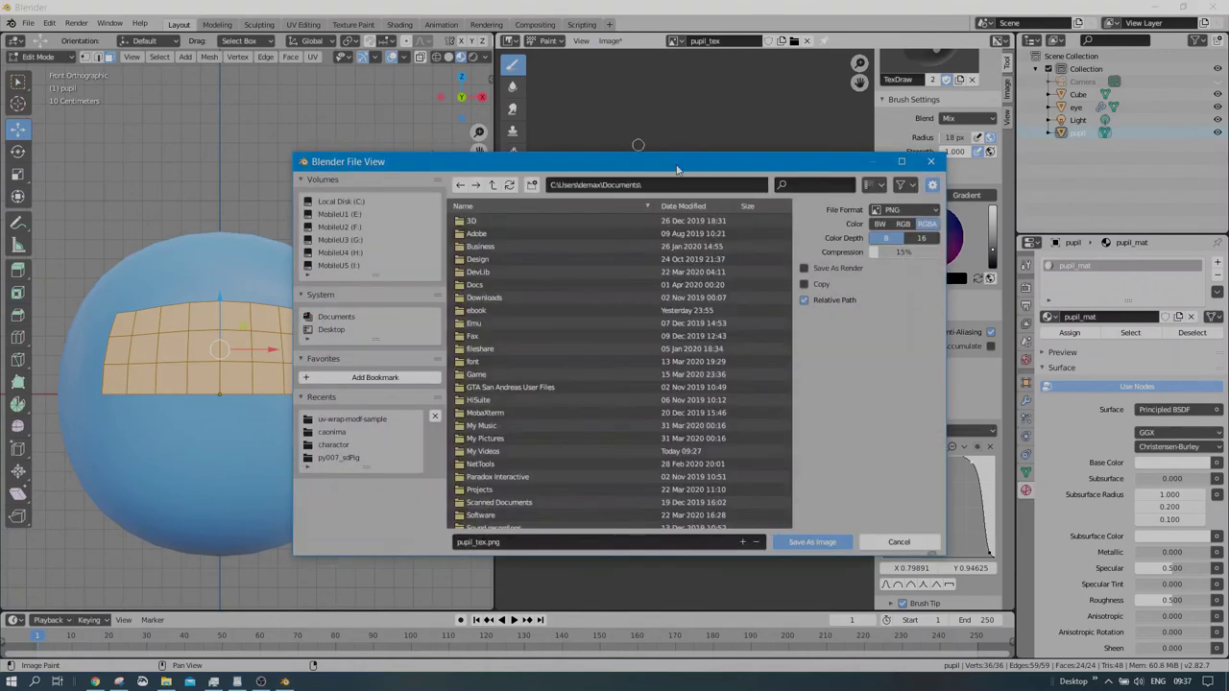
pyautogui.click(742, 541)
pyautogui.click(811, 542)
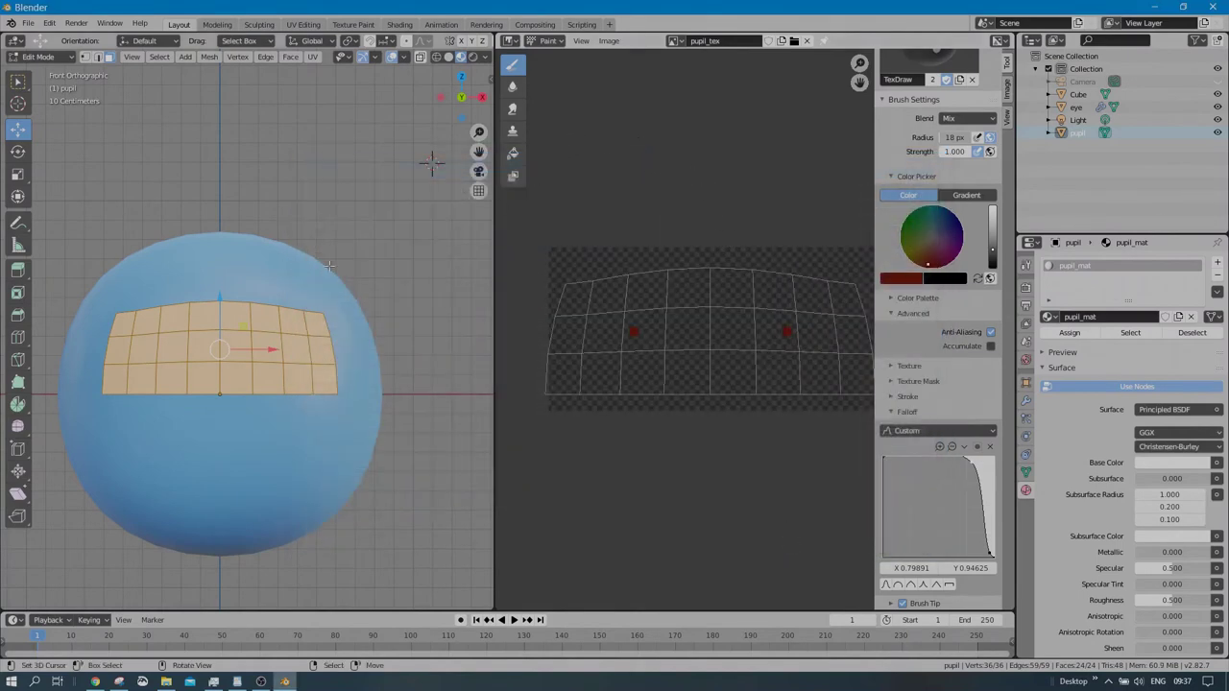
# - Return the pupil patch to Object Mode and switch the Image Editor area to the Shader Editor for pupil_mat
pyautogui.moveTo(364, 240); pyautogui.dragTo(352, 276, button='middle')
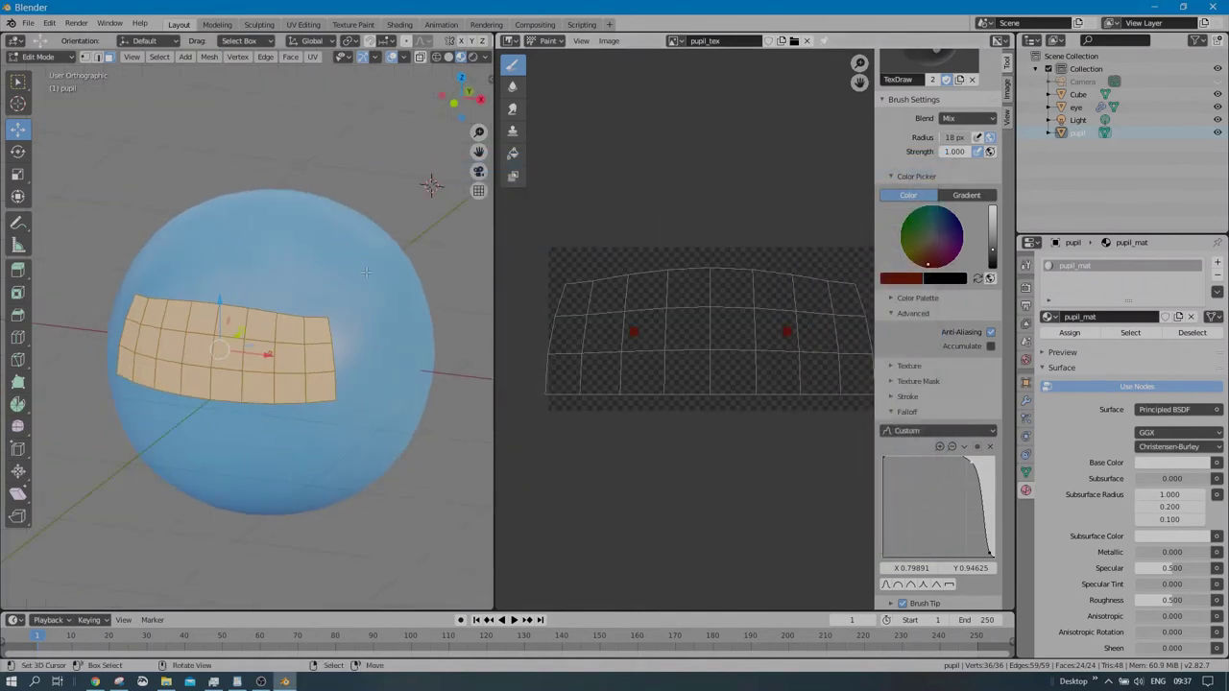
pyautogui.press('Tab')
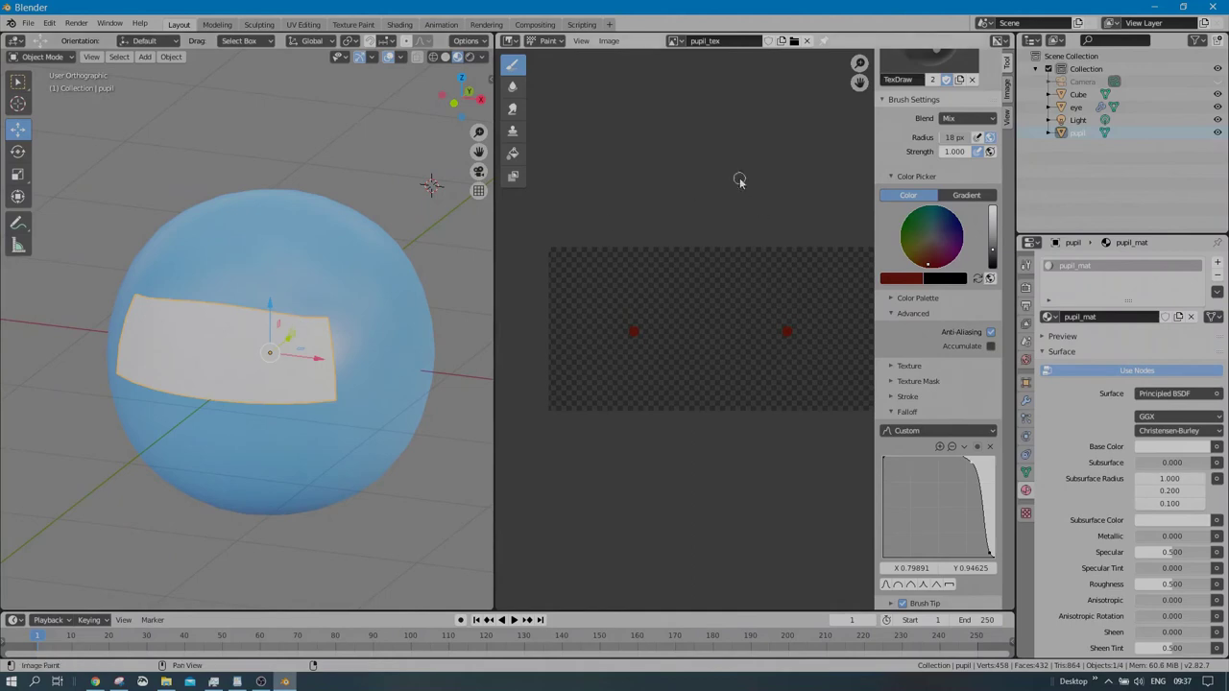
pyautogui.click(514, 41)
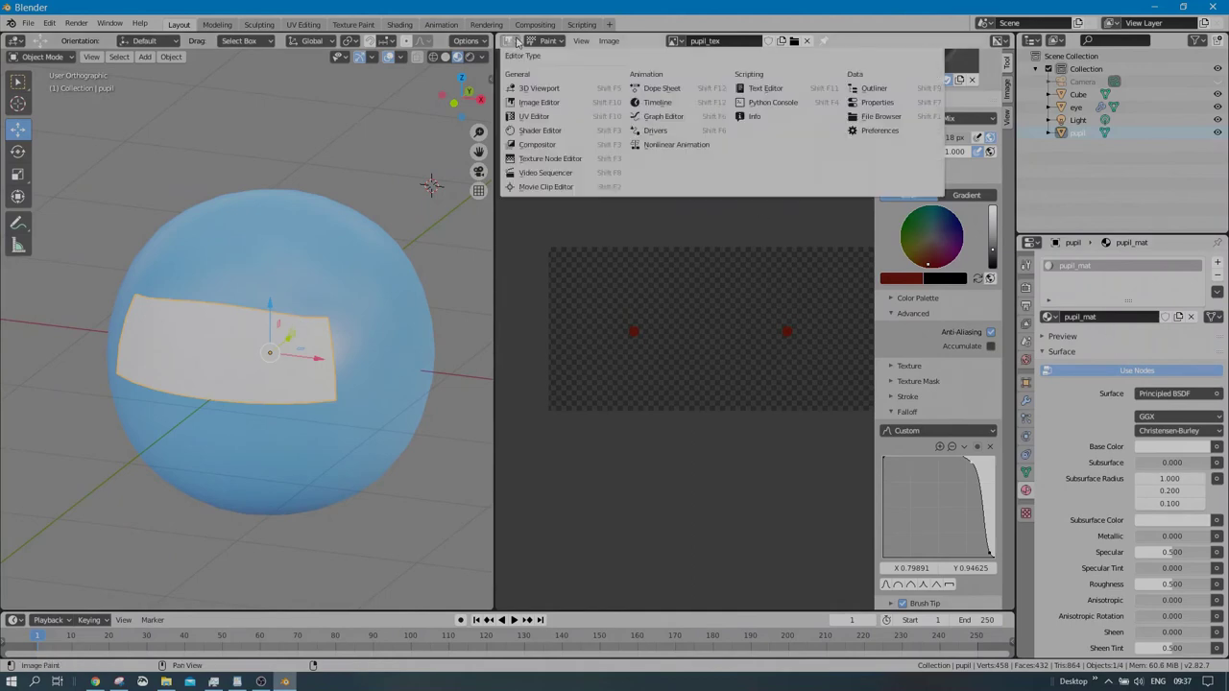
pyautogui.click(538, 131)
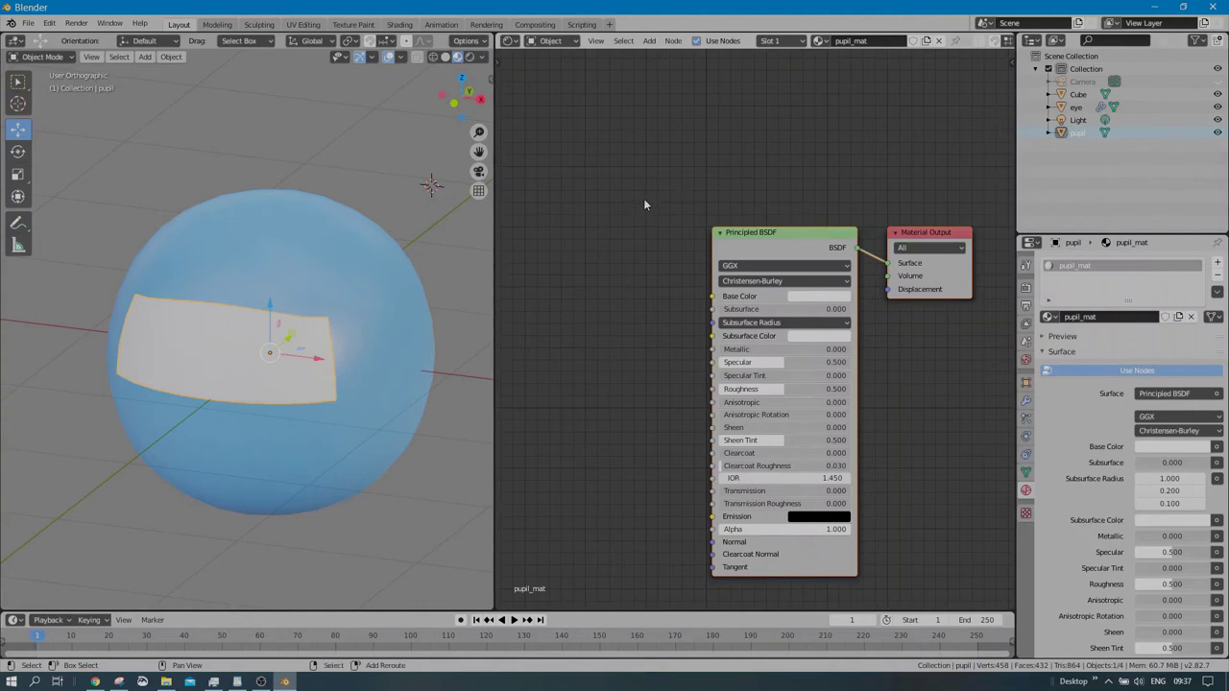
# - Add an Image Texture node using pupil_tex and connect its Color output to the Principled BSDF's Base Color
pyautogui.moveTo(643, 204); pyautogui.dragTo(662, 222, button='middle')
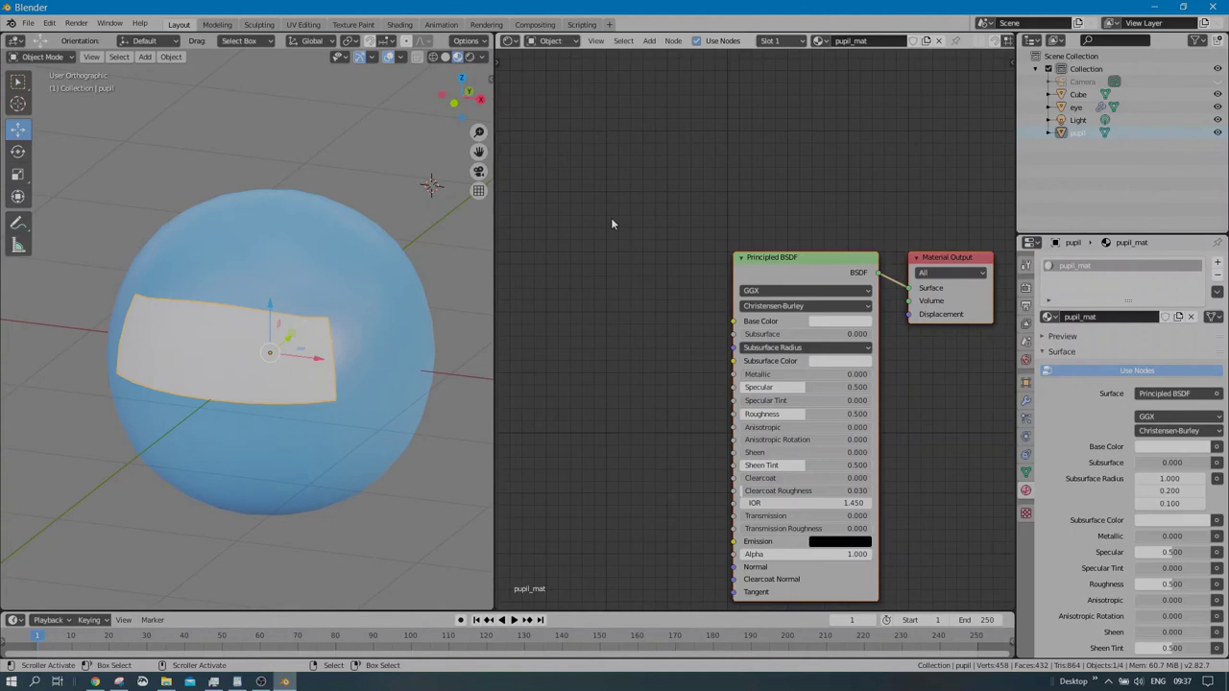
pyautogui.hotkey('shift', 'a')
pyautogui.moveTo(613, 222)
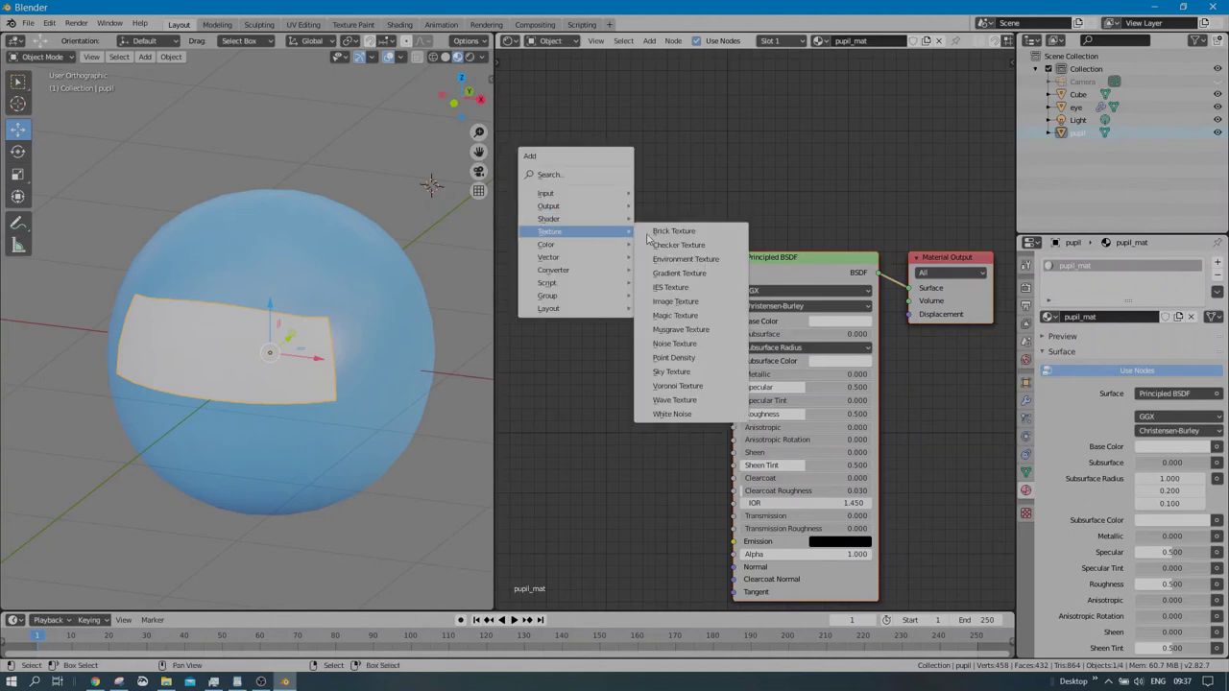
pyautogui.click(684, 301)
pyautogui.click(556, 181)
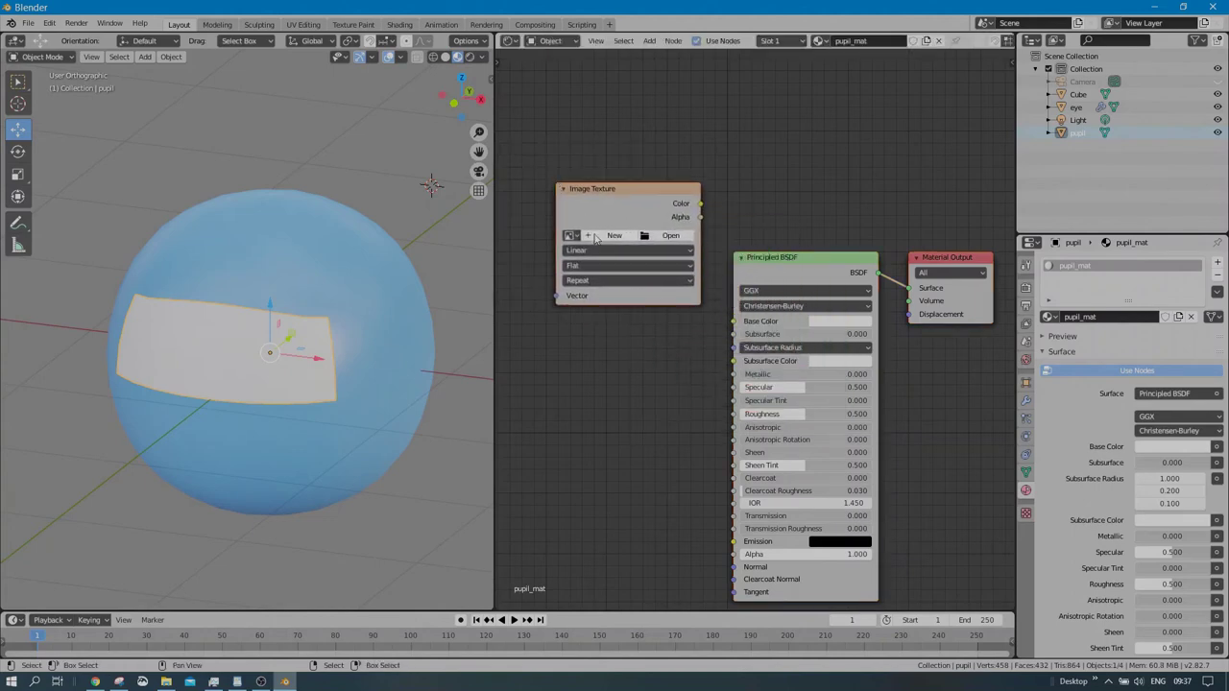
pyautogui.click(569, 235)
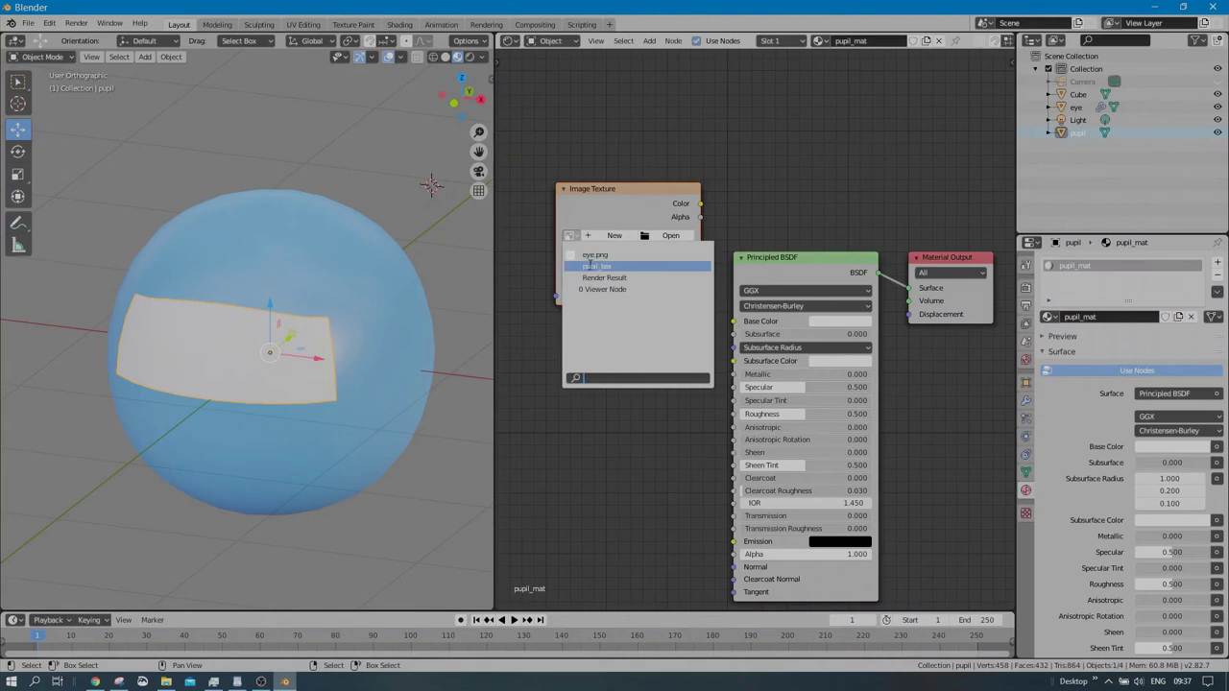
pyautogui.click(588, 265)
pyautogui.moveTo(647, 190); pyautogui.dragTo(734, 321)
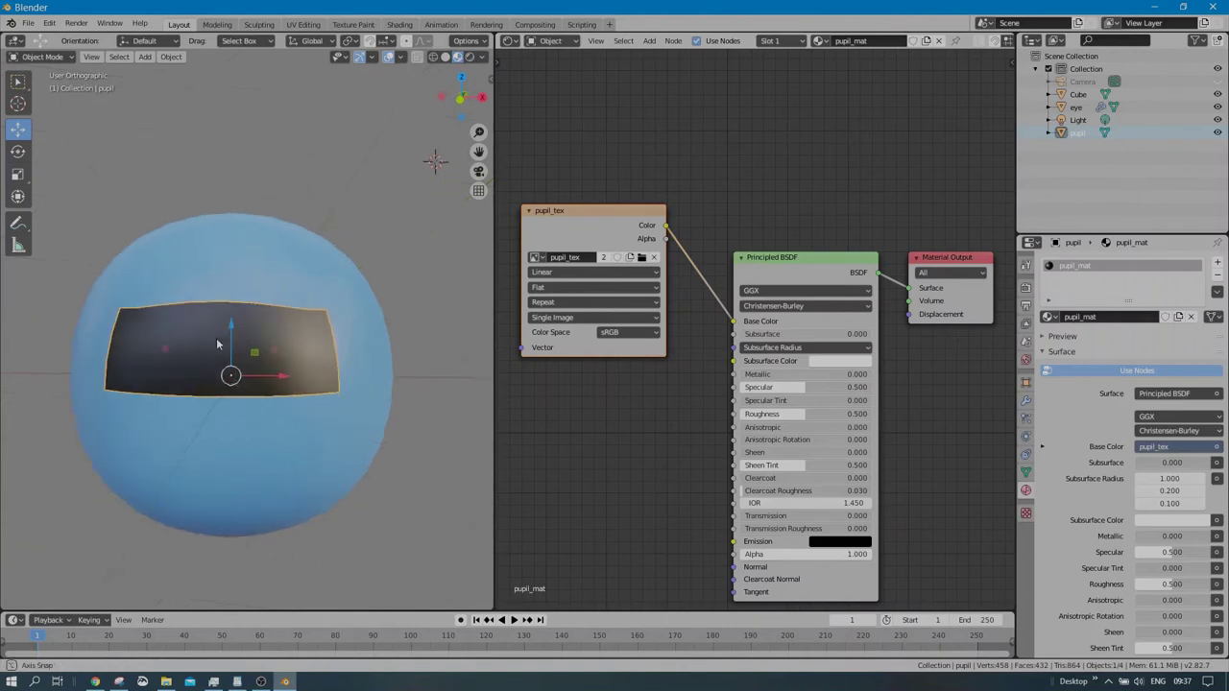
# - Mix a Transparent BSDF with the Principled BSDF using the texture's Alpha as the Mix Shader factor, and set pupil_mat's blend mode to Alpha Blend
pyautogui.scroll(3, 201, 351)
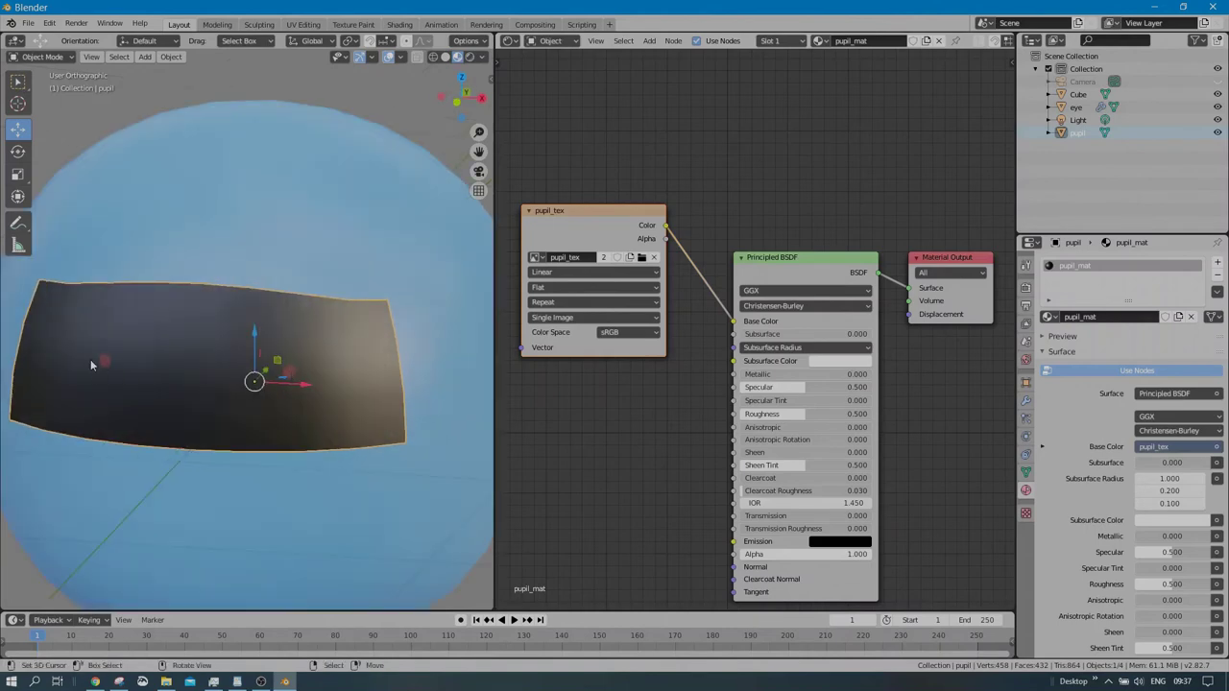
pyautogui.scroll(-1, 725, 229)
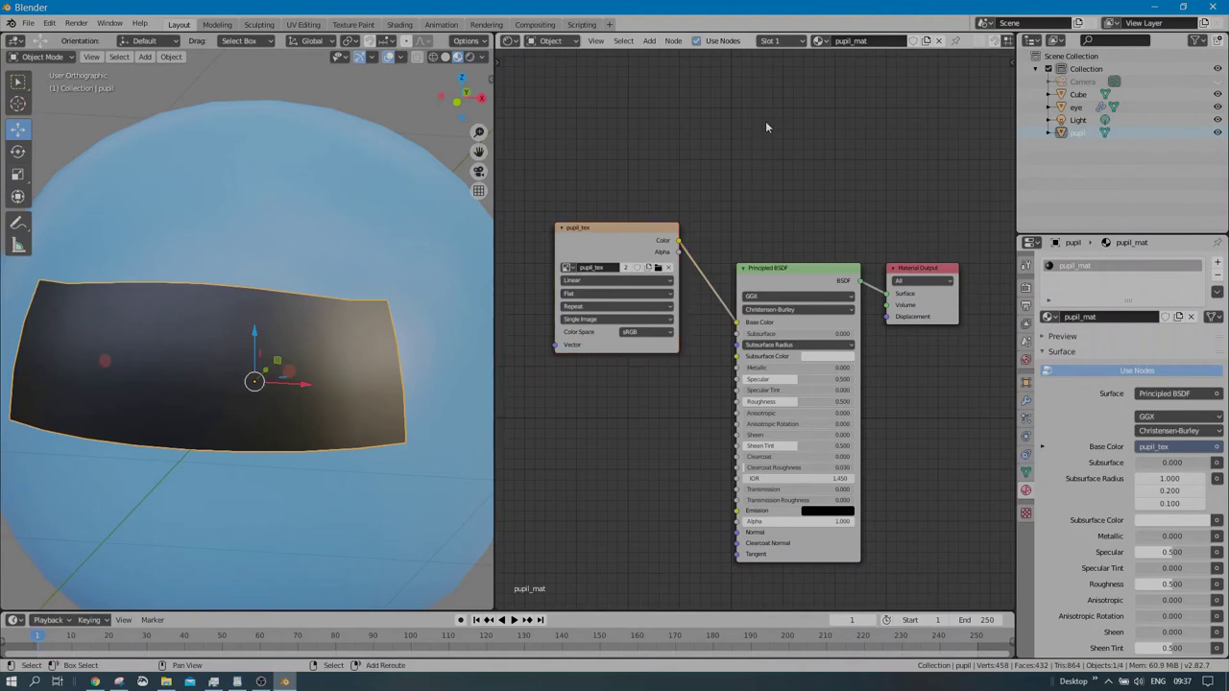
pyautogui.hotkey('shift', 'a')
pyautogui.moveTo(765, 121)
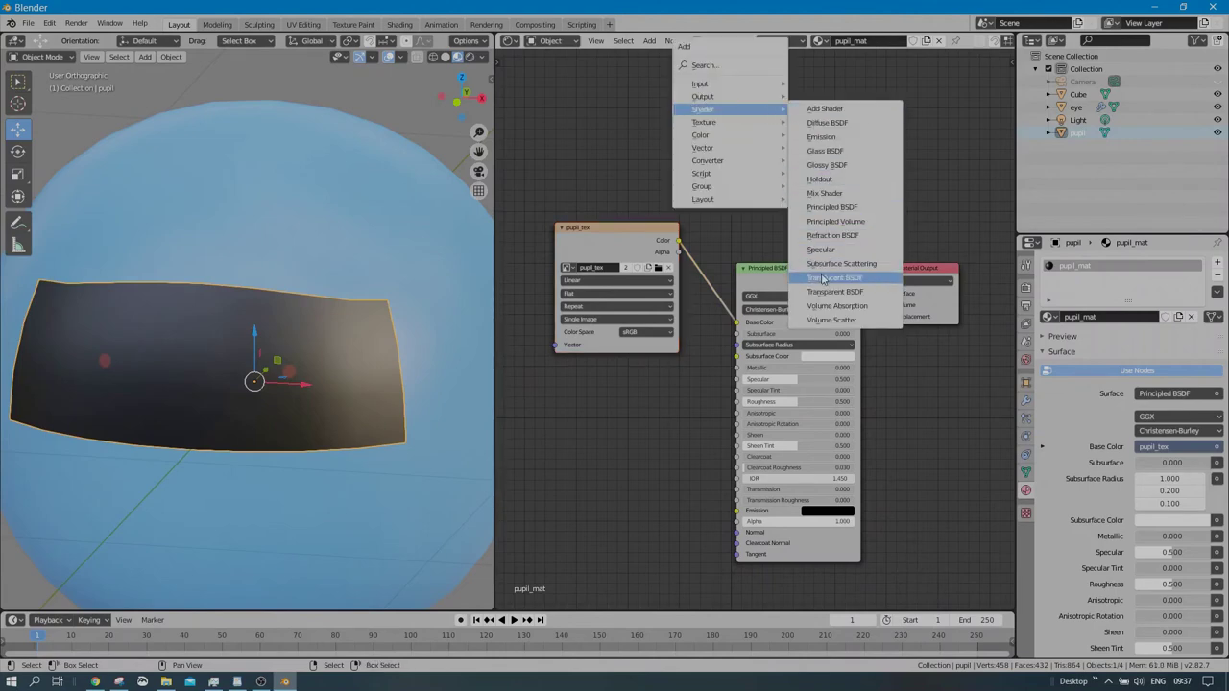
pyautogui.click(824, 193)
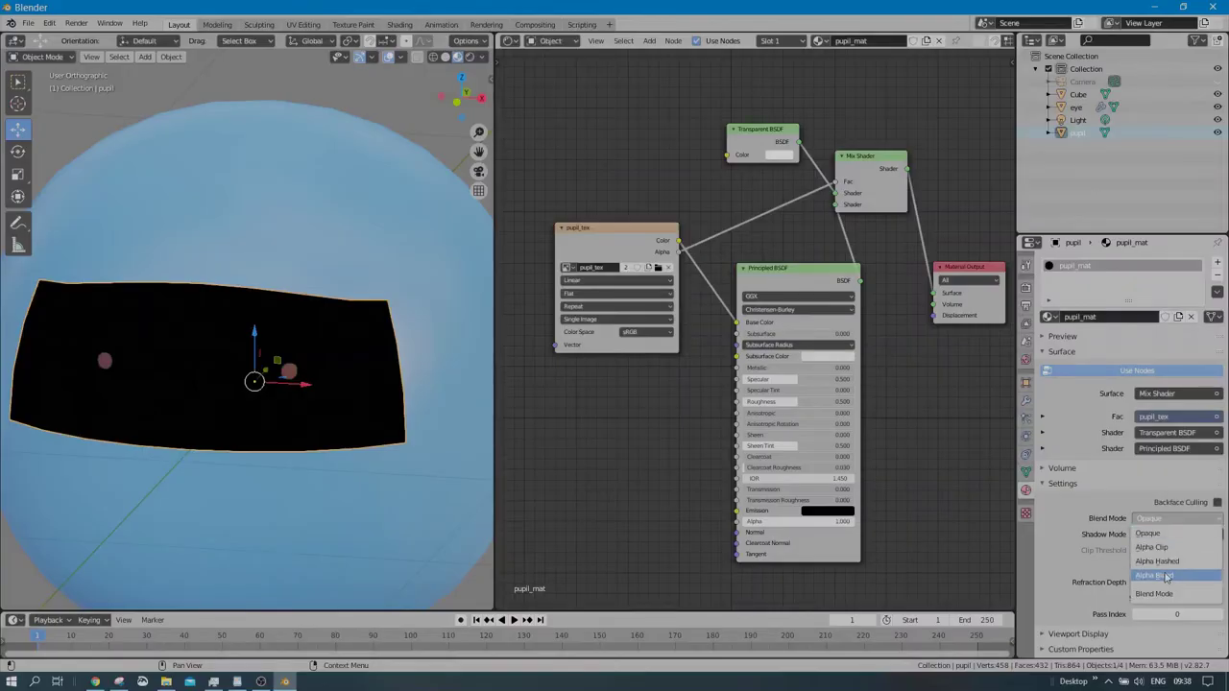
pyautogui.click(1164, 576)
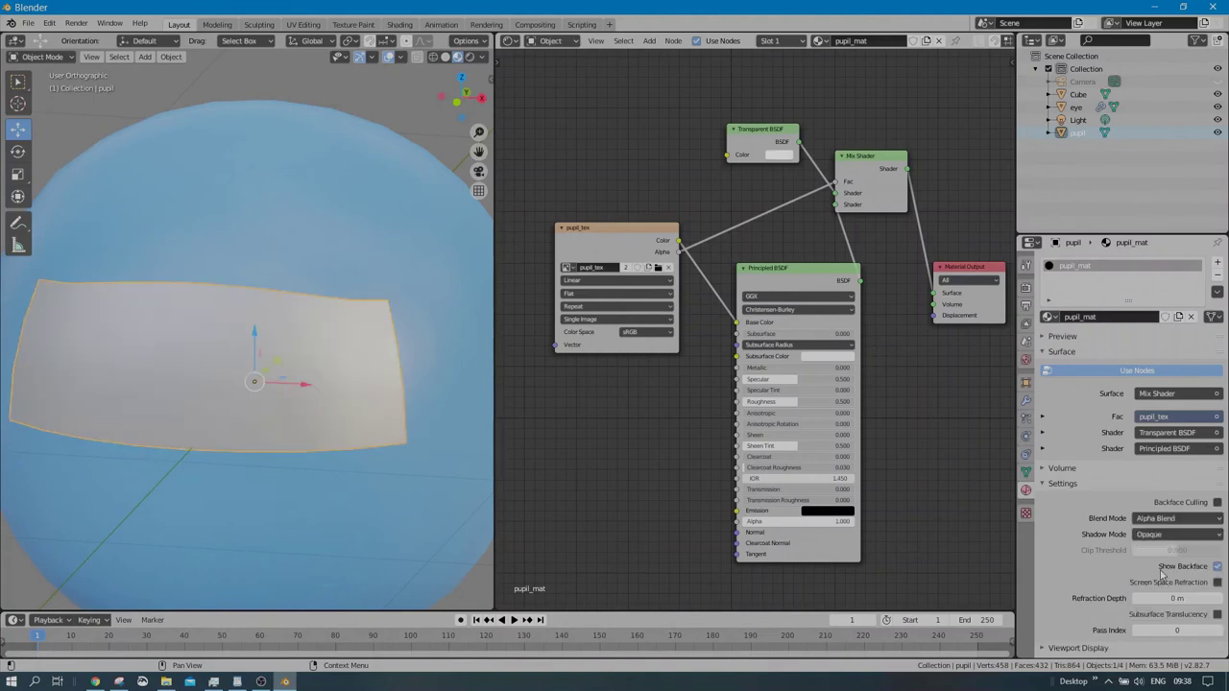
pyautogui.moveTo(392, 250)
pyautogui.mouseDown(button='middle')
pyautogui.moveTo(362, 243)
pyautogui.moveTo(385, 257)
pyautogui.moveTo(414, 217)
pyautogui.moveTo(414, 244)
pyautogui.mouseUp(button='middle')
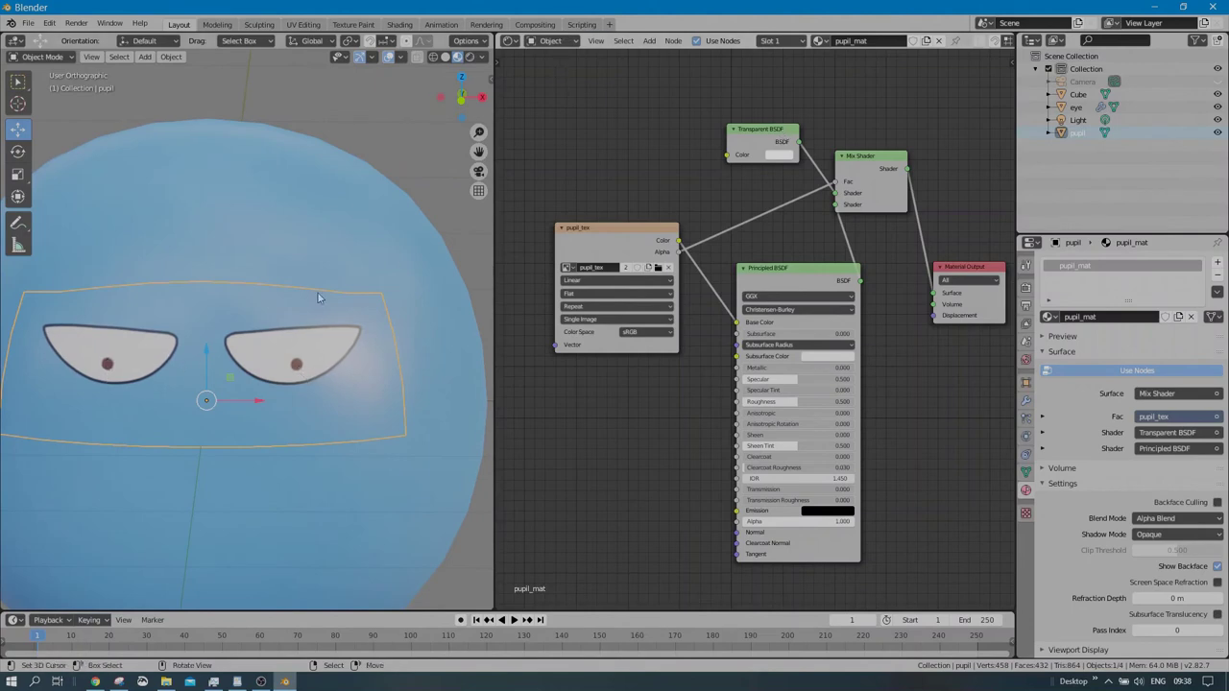
# - Switch the Shader Editor area to the Image Editor, put the pupil patch in Edit Mode, and set pupil_tex to Paint mode
pyautogui.click(512, 41)
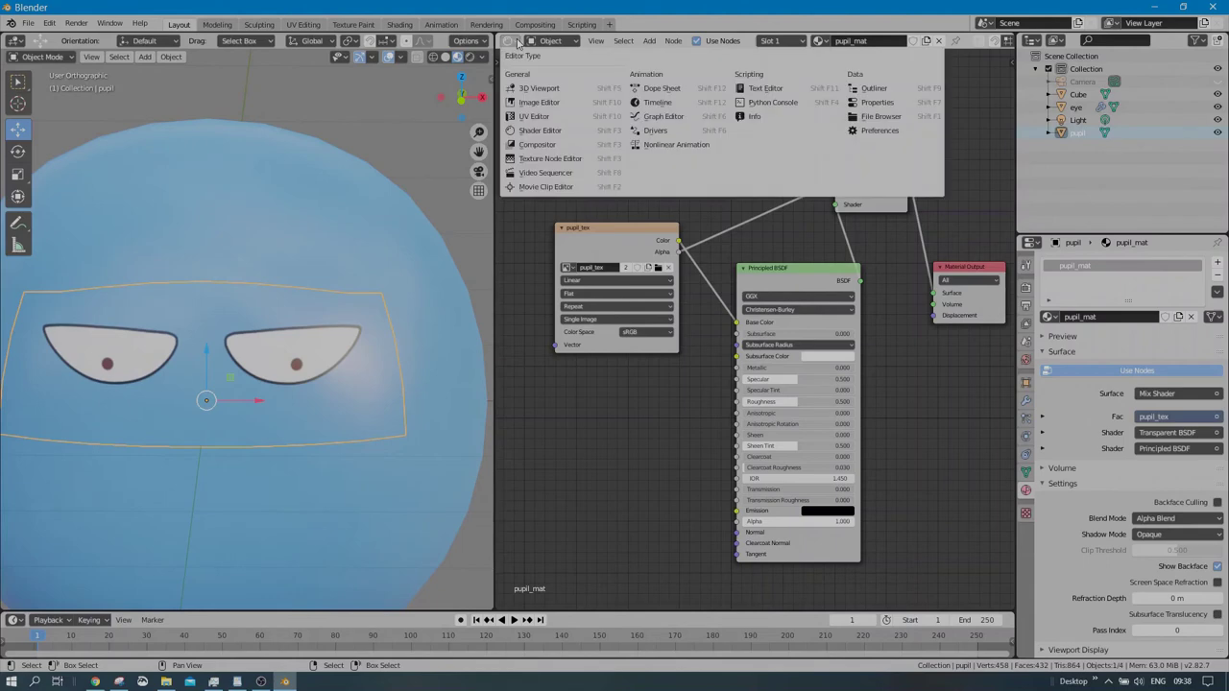
pyautogui.click(546, 103)
pyautogui.scroll(1, 647, 341)
pyautogui.scroll(-1, 649, 341)
pyautogui.press('Tab')
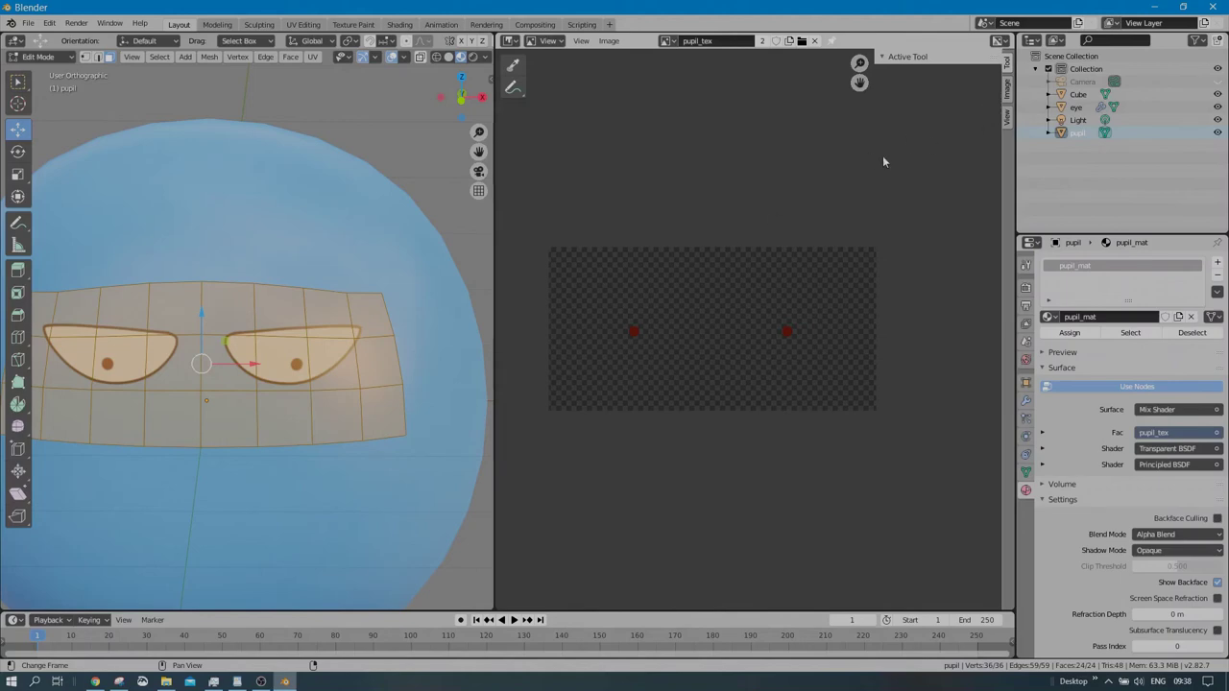
pyautogui.click(547, 40)
pyautogui.click(549, 69)
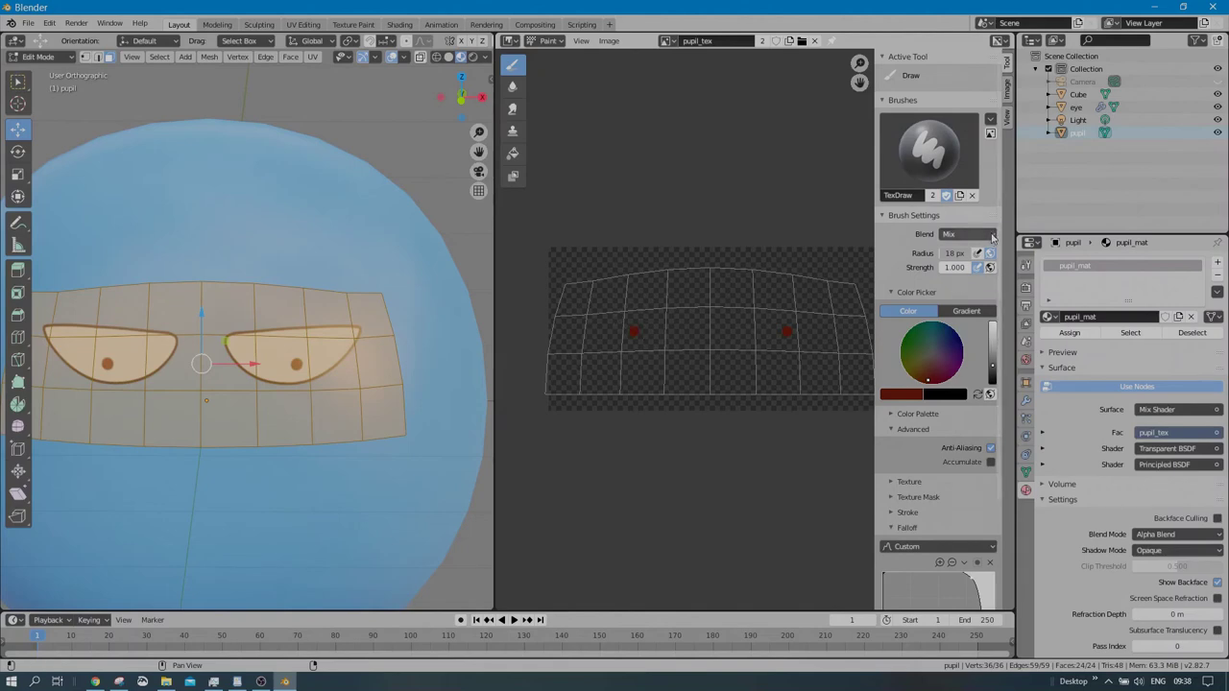
# - Erase both red pupil dots from pupil_tex using the Draw brush with Erase Alpha blending
pyautogui.click(994, 238)
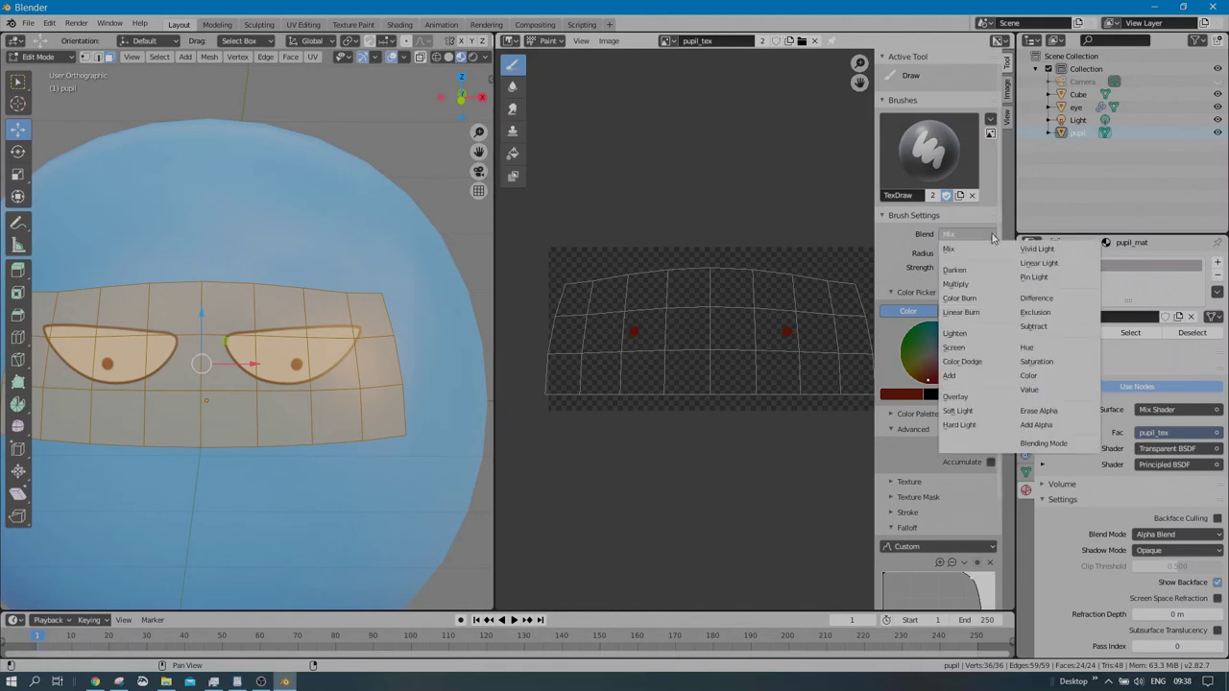
pyautogui.click(1049, 415)
pyautogui.moveTo(639, 338); pyautogui.dragTo(631, 329)
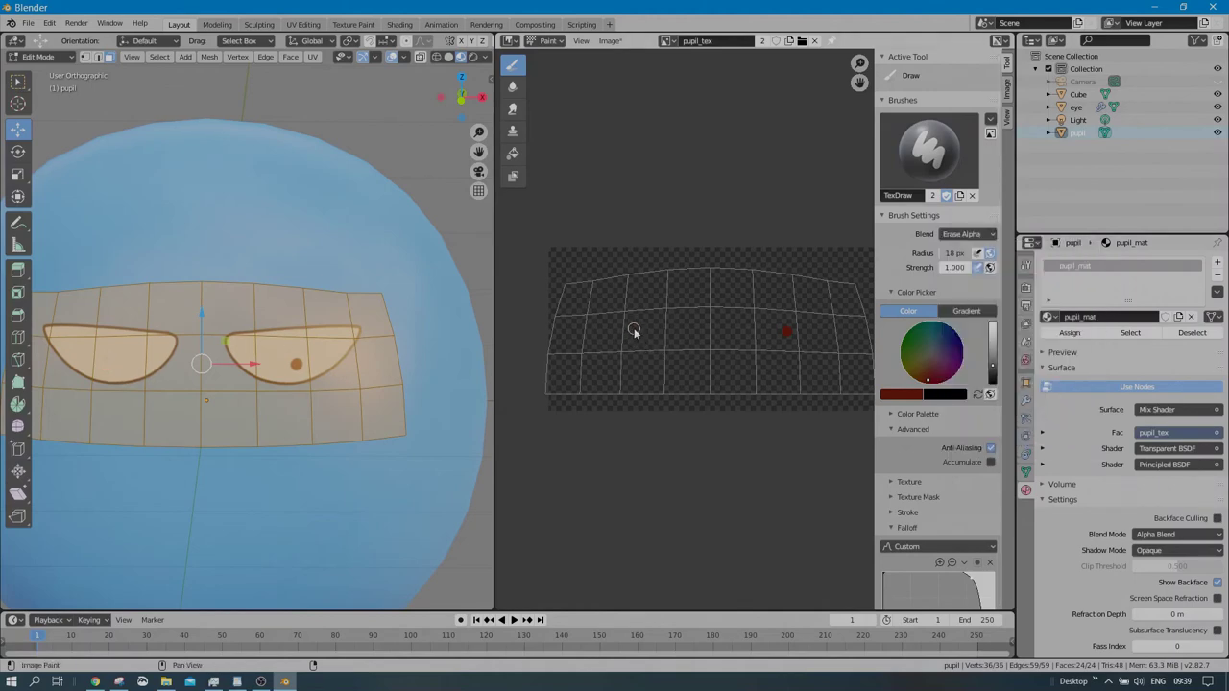
pyautogui.moveTo(782, 335); pyautogui.dragTo(788, 337)
# - Set the brush blend back to Mix and paint two dark red pupil dots slightly higher on pupil_tex
pyautogui.click(967, 236)
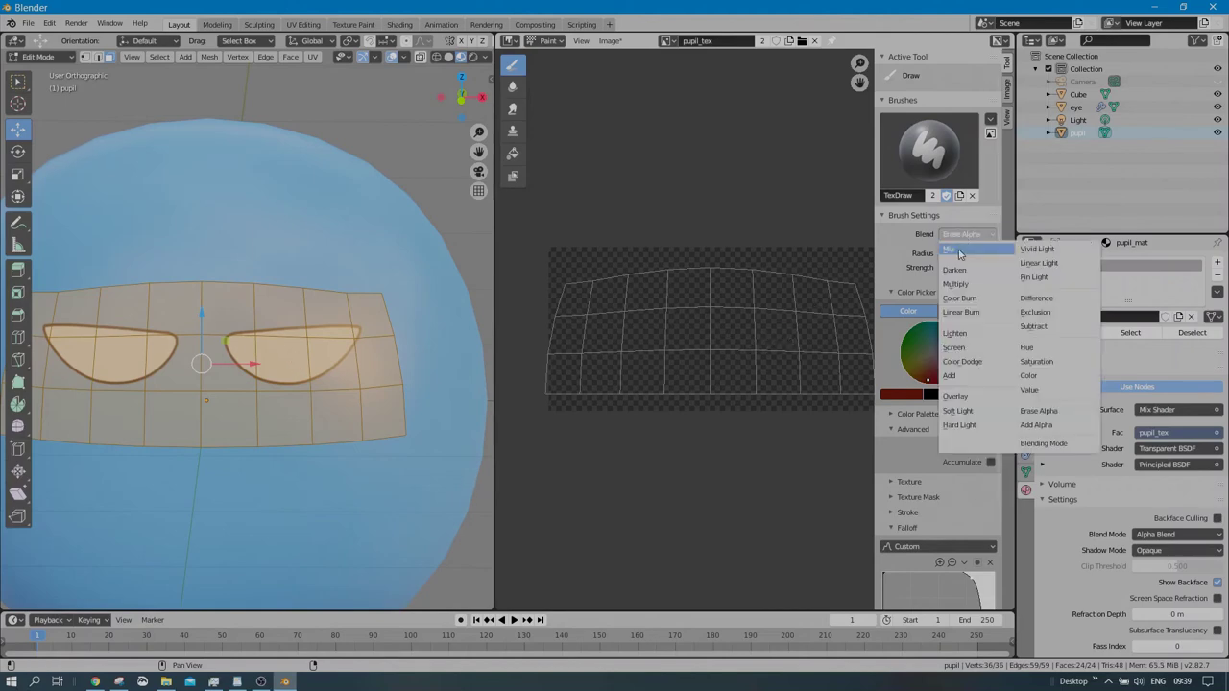
pyautogui.click(954, 251)
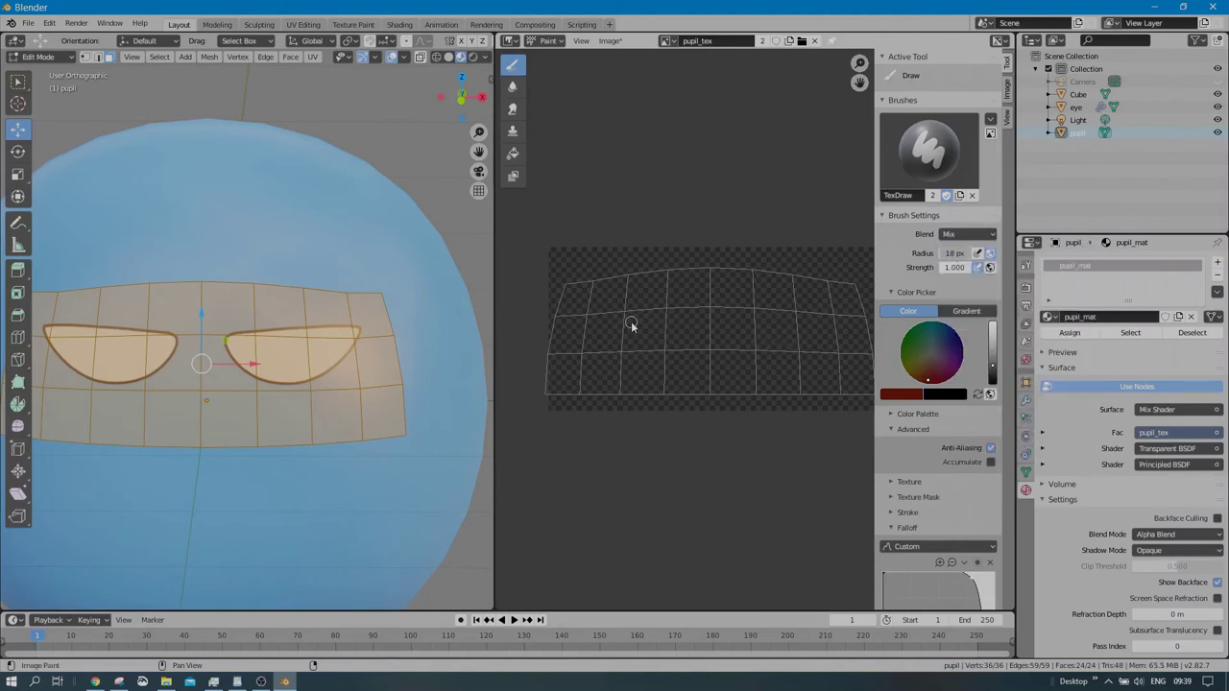
pyautogui.click(633, 324)
pyautogui.click(788, 324)
pyautogui.scroll(-2, 387, 235)
pyautogui.moveTo(386, 236); pyautogui.dragTo(343, 250, button='middle')
pyautogui.scroll(-3, 343, 250)
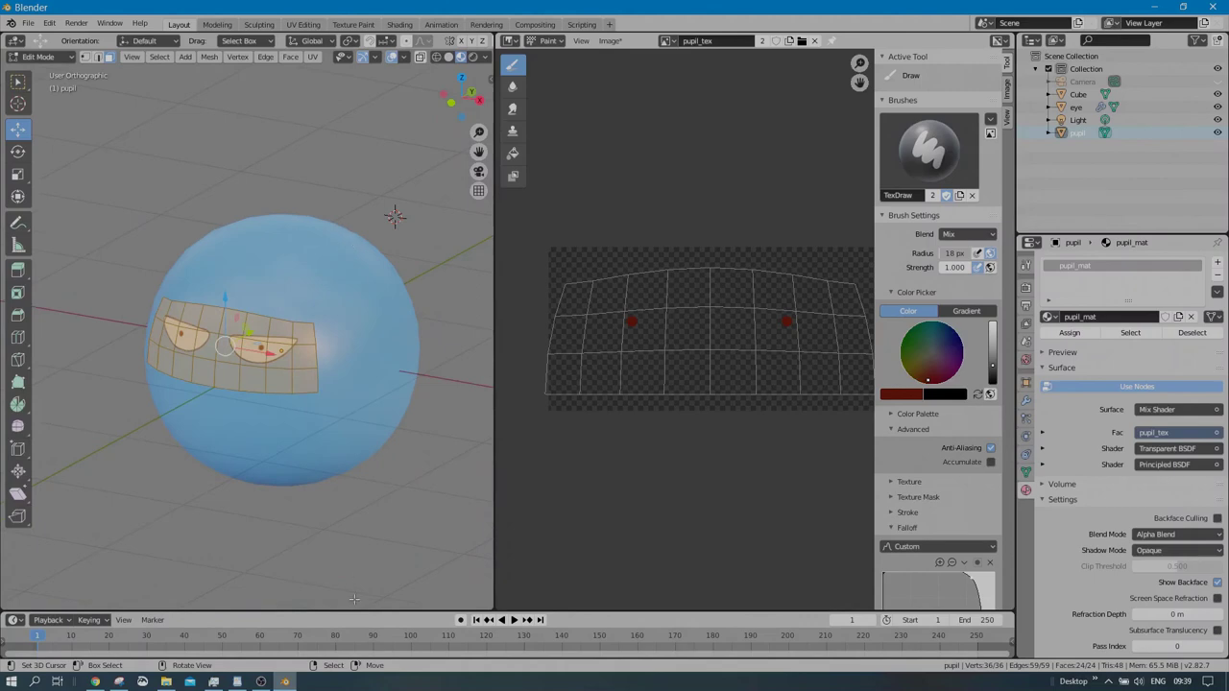
pyautogui.click(239, 682)
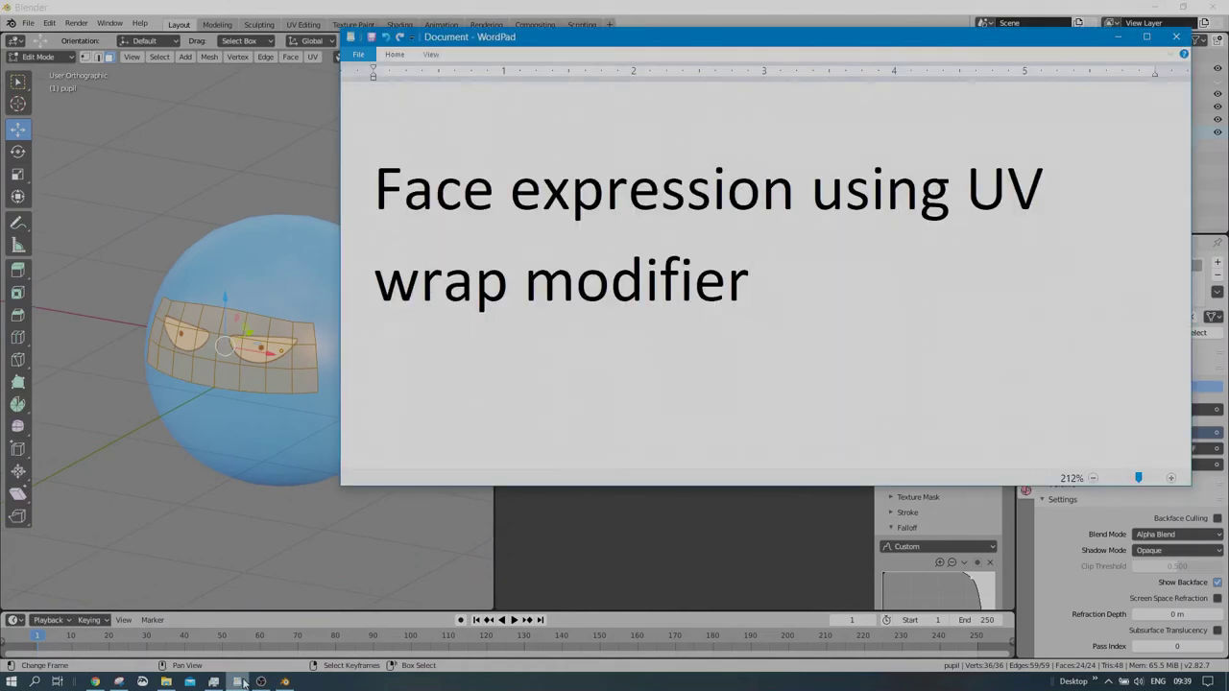
pyautogui.click(241, 682)
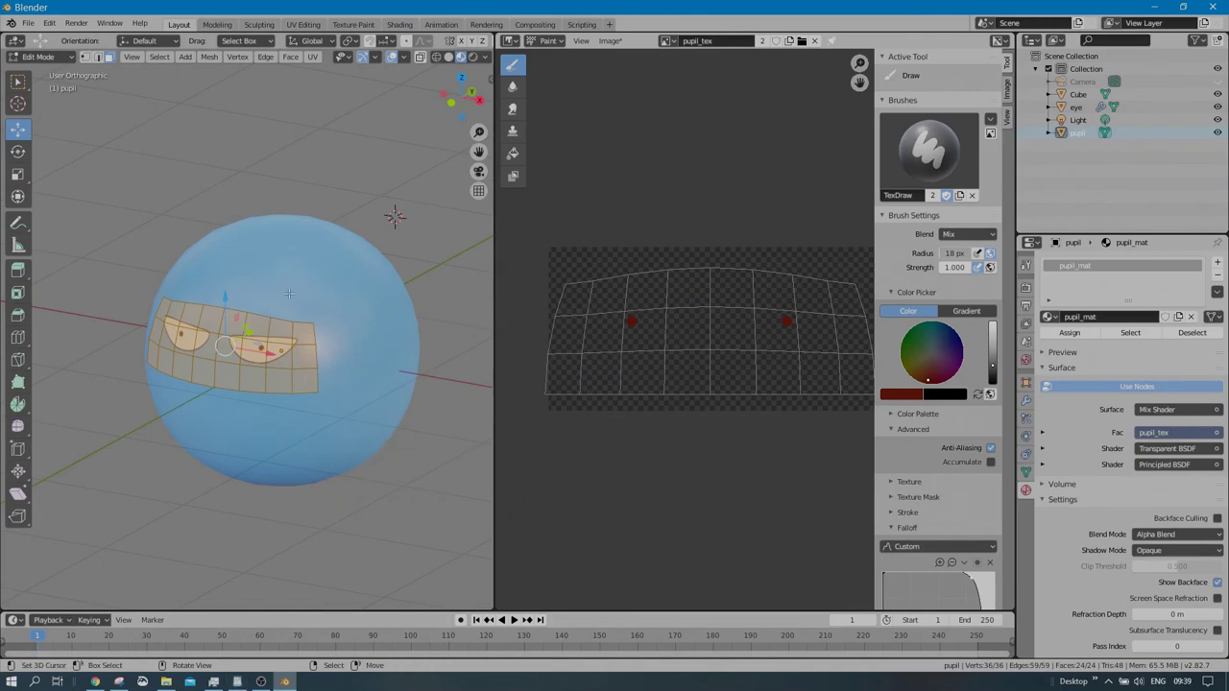
# - Return the pupil patch to Object Mode and merge the Image Editor area into the 3D viewport
pyautogui.press('Tab')
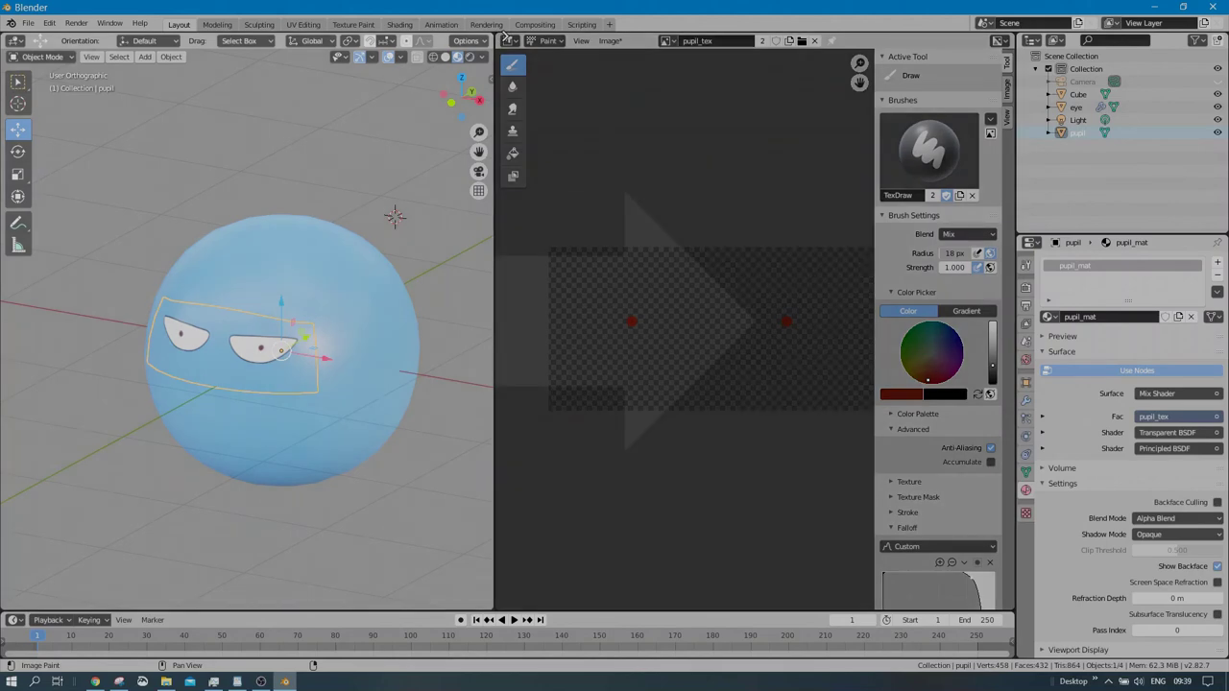
pyautogui.moveTo(515, 50); pyautogui.dragTo(610, 176)
pyautogui.scroll(-5, 631, 282)
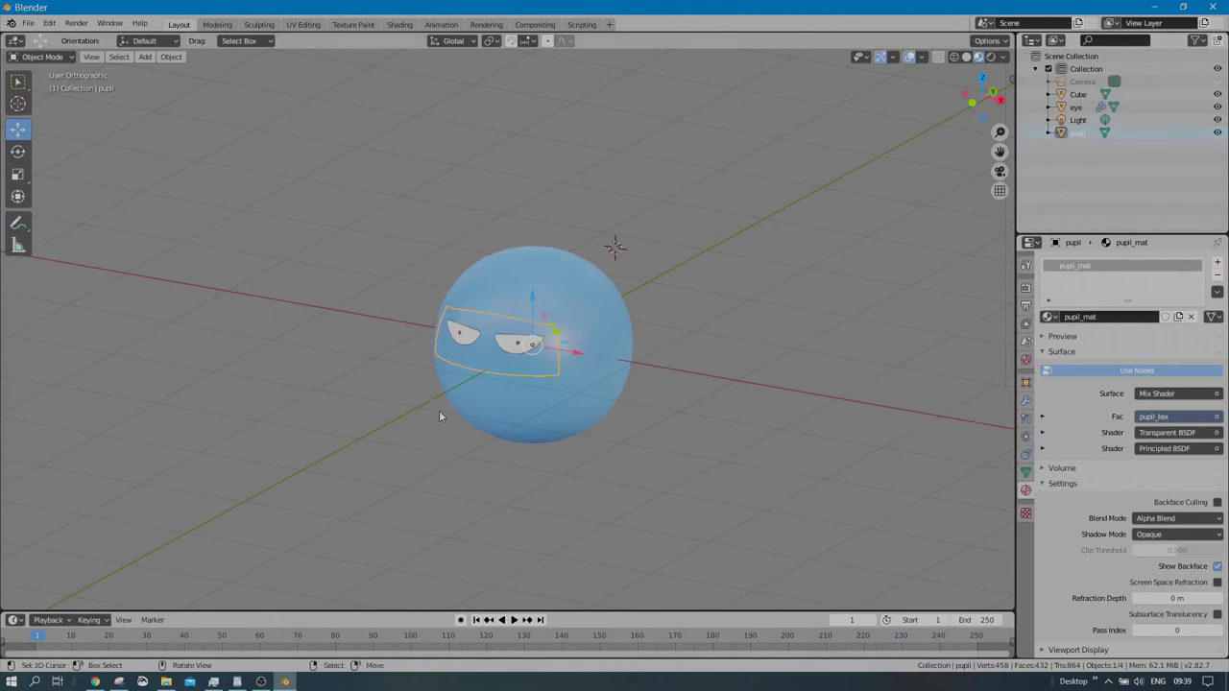
pyautogui.keyDown('shift'); pyautogui.rightClick(407, 413); pyautogui.keyUp('shift')
pyautogui.hotkey('shift', 'a')
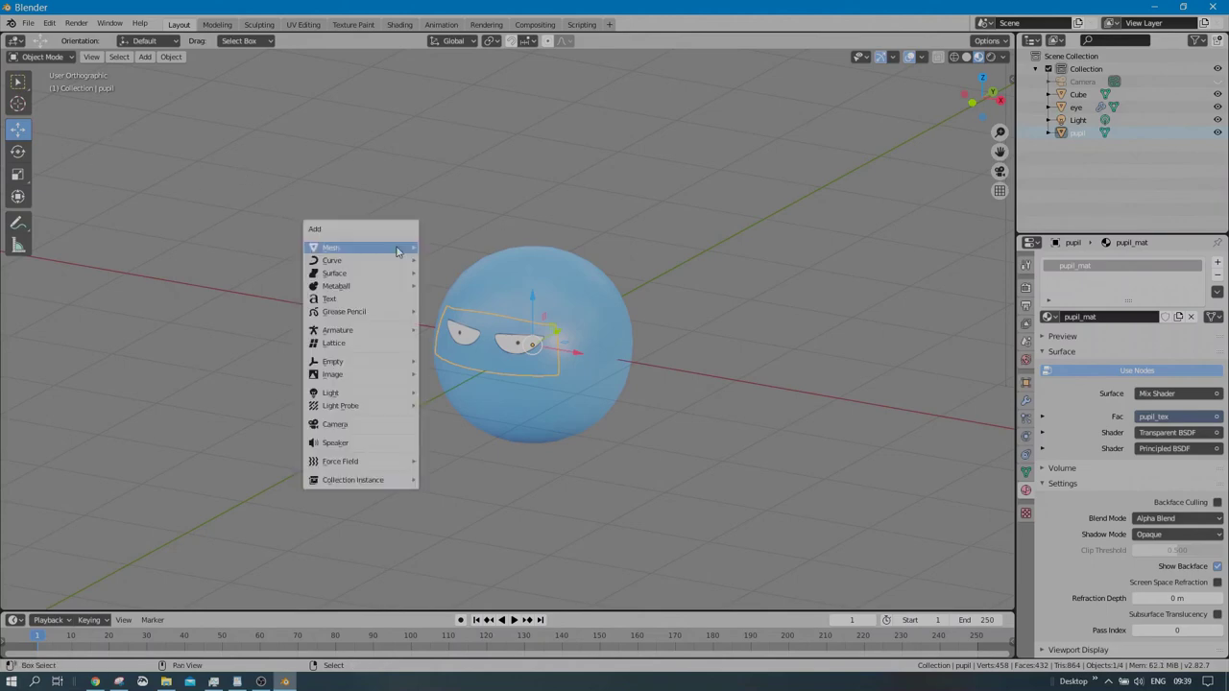
pyautogui.moveTo(398, 250)
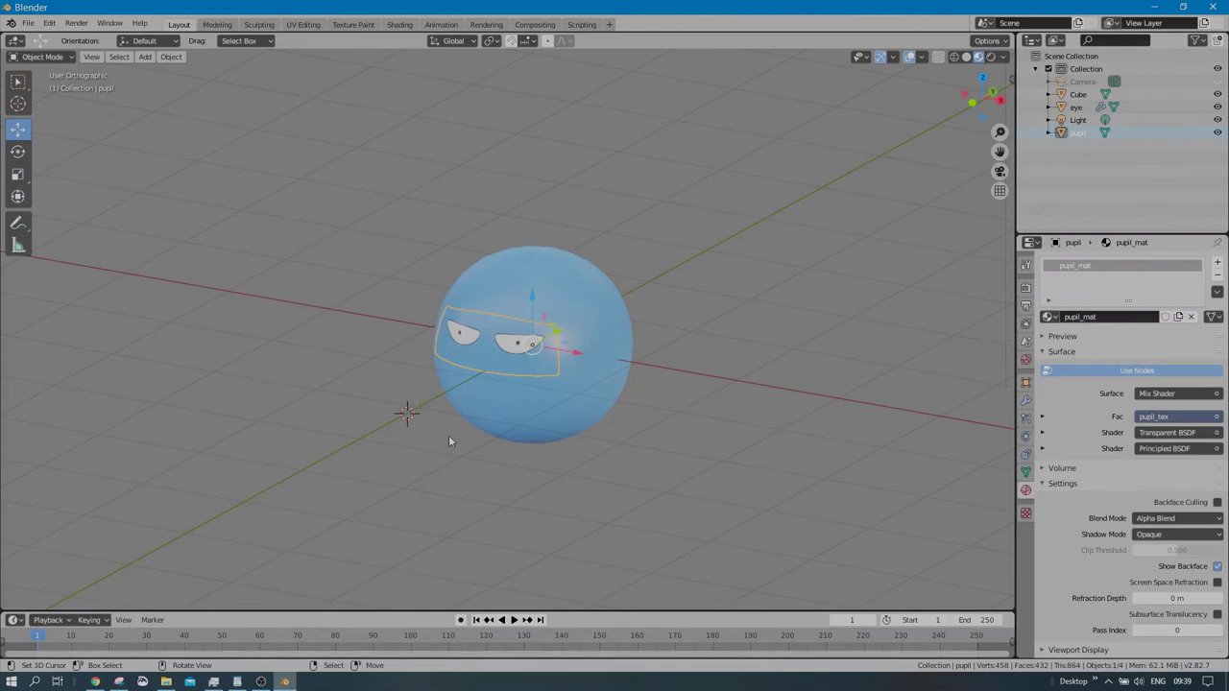
# - Show the 3D cursor's location and rotation settings in the viewport sidebar
pyautogui.press('n')
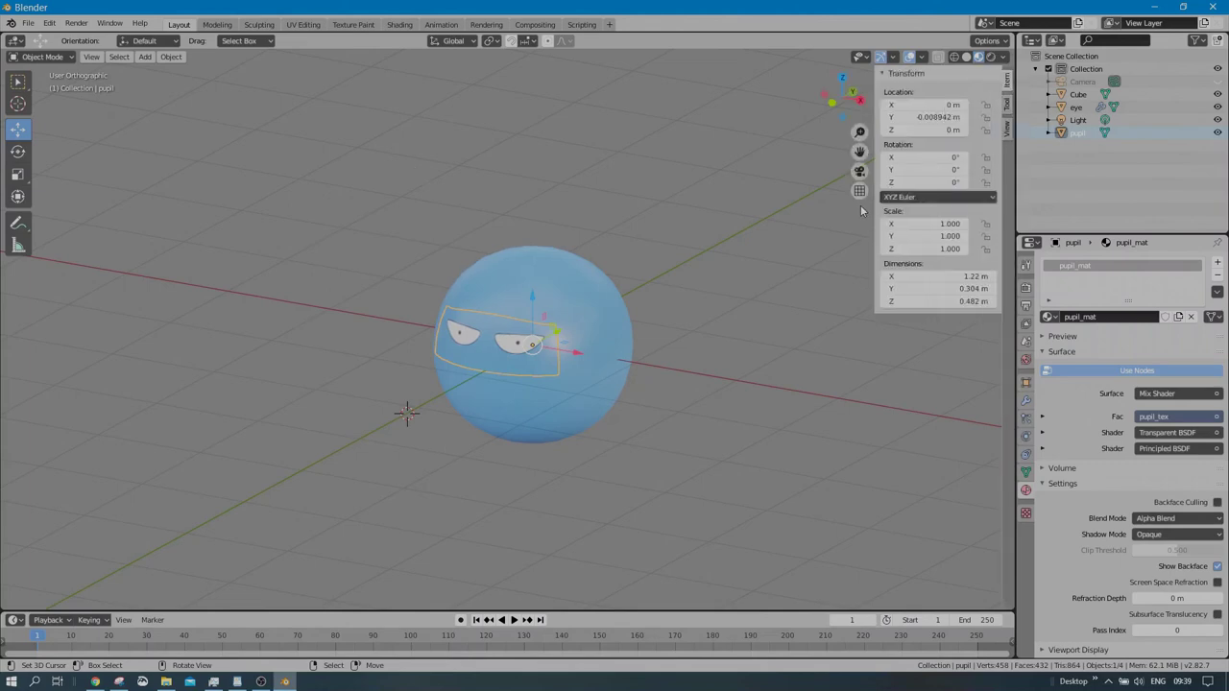
pyautogui.click(1007, 128)
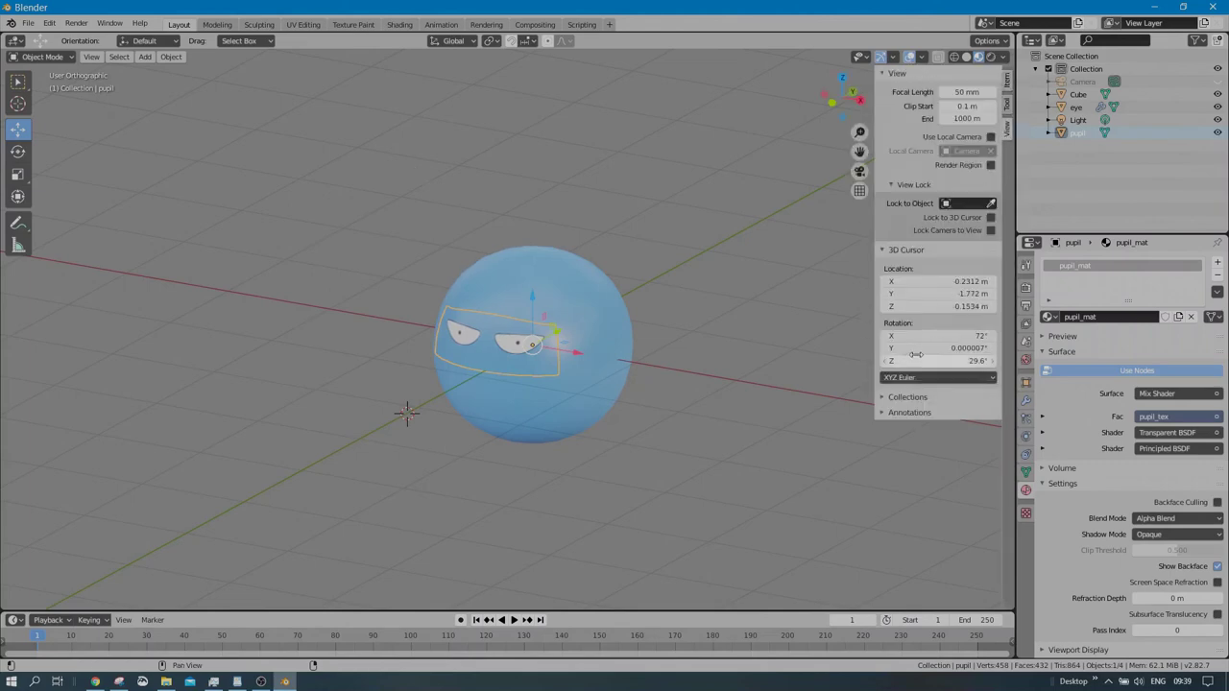
# - Try to centre the 3D cursor by setting its X and Y location and its X rotation to 0
pyautogui.click(929, 281)
pyautogui.write('0')
pyautogui.press('Tab')
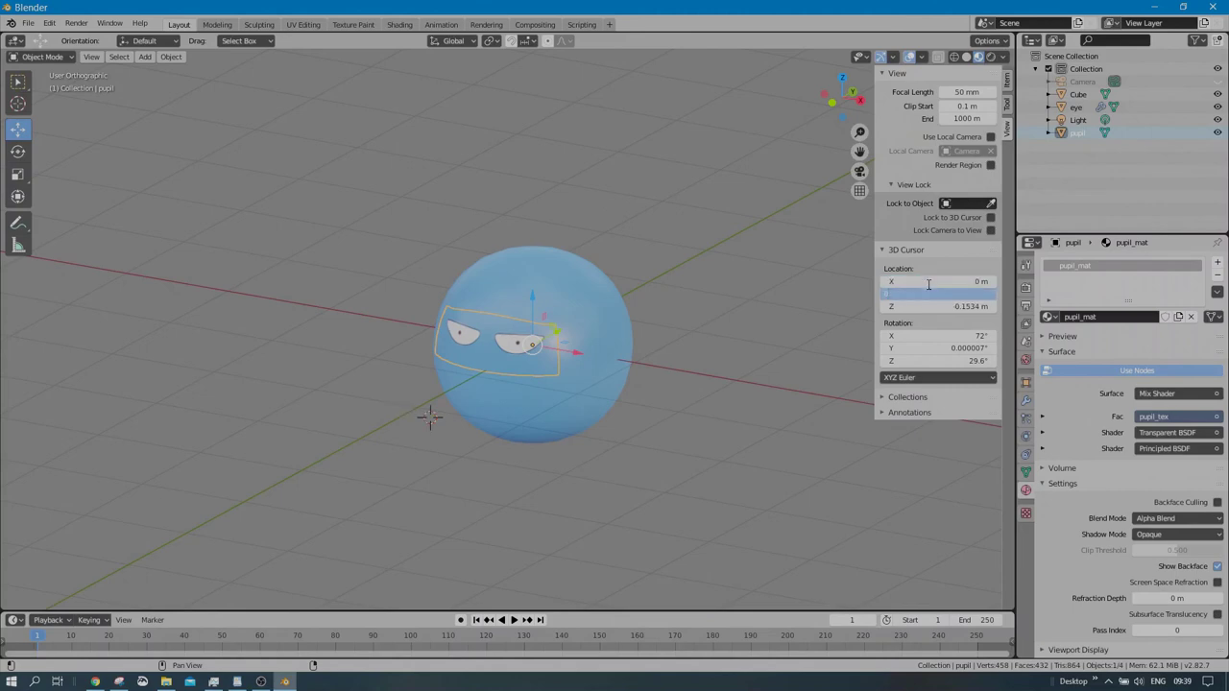
pyautogui.write('0')
pyautogui.press('Tab')
pyautogui.press('Tab')
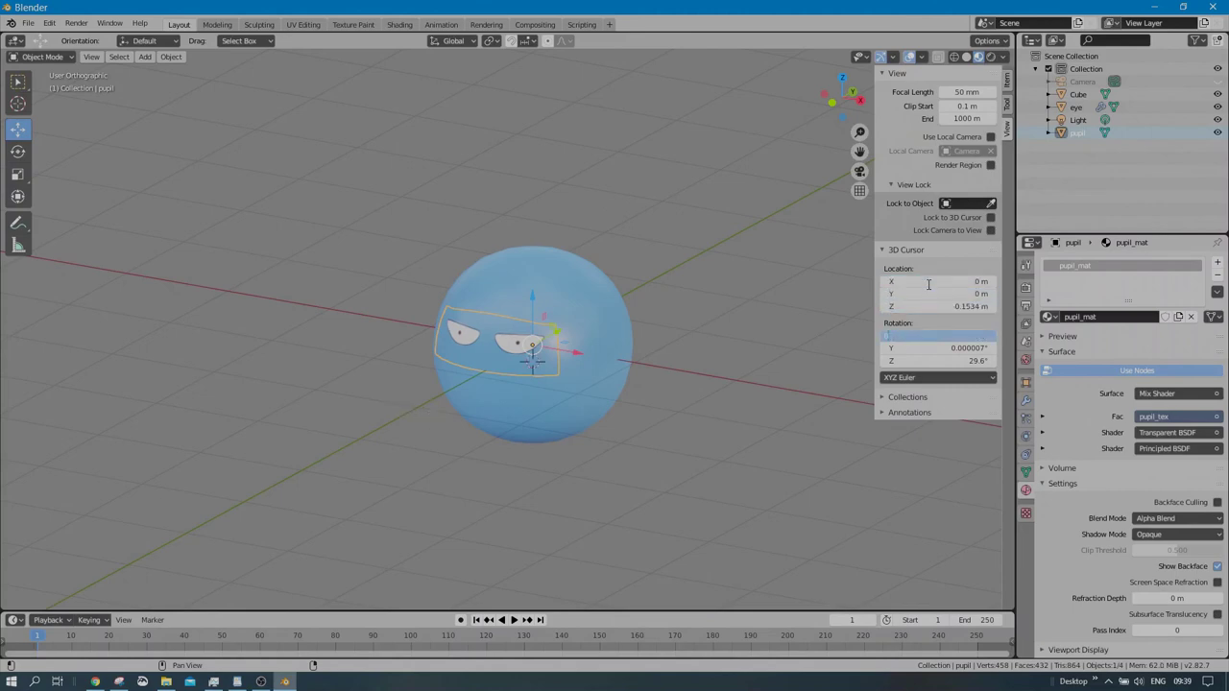
pyautogui.write('0')
pyautogui.press('Return')
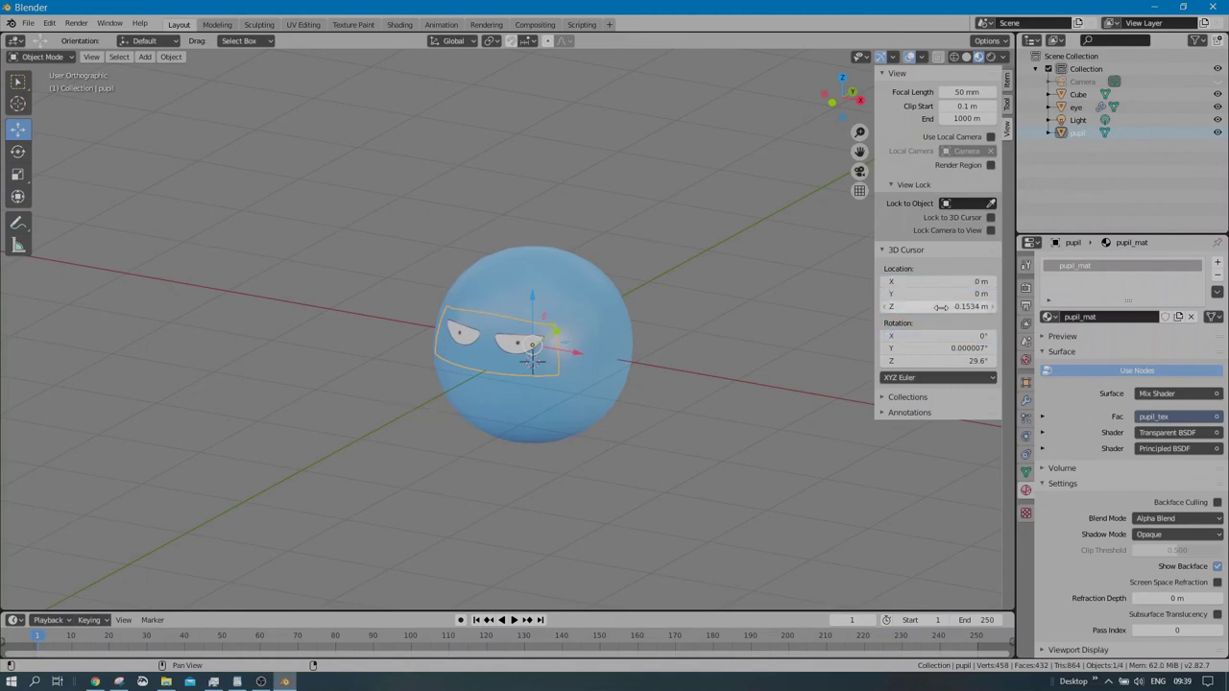
pyautogui.press('KP_0')
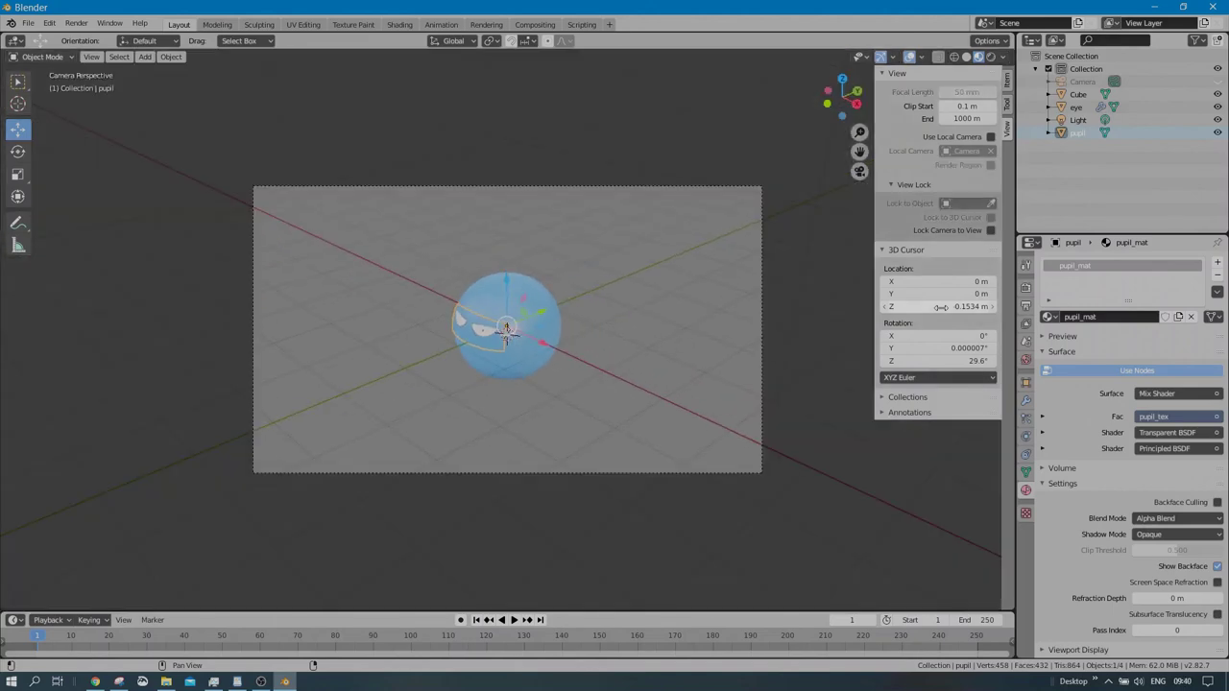
# - Place the 3D cursor beside the head, leave the camera view, and set the cursor's X, Y and Z location to 0 m
pyautogui.keyDown('shift'); pyautogui.rightClick(710, 318); pyautogui.keyUp('shift')
pyautogui.moveTo(711, 318); pyautogui.dragTo(605, 328, button='middle')
pyautogui.scroll(4, 605, 328)
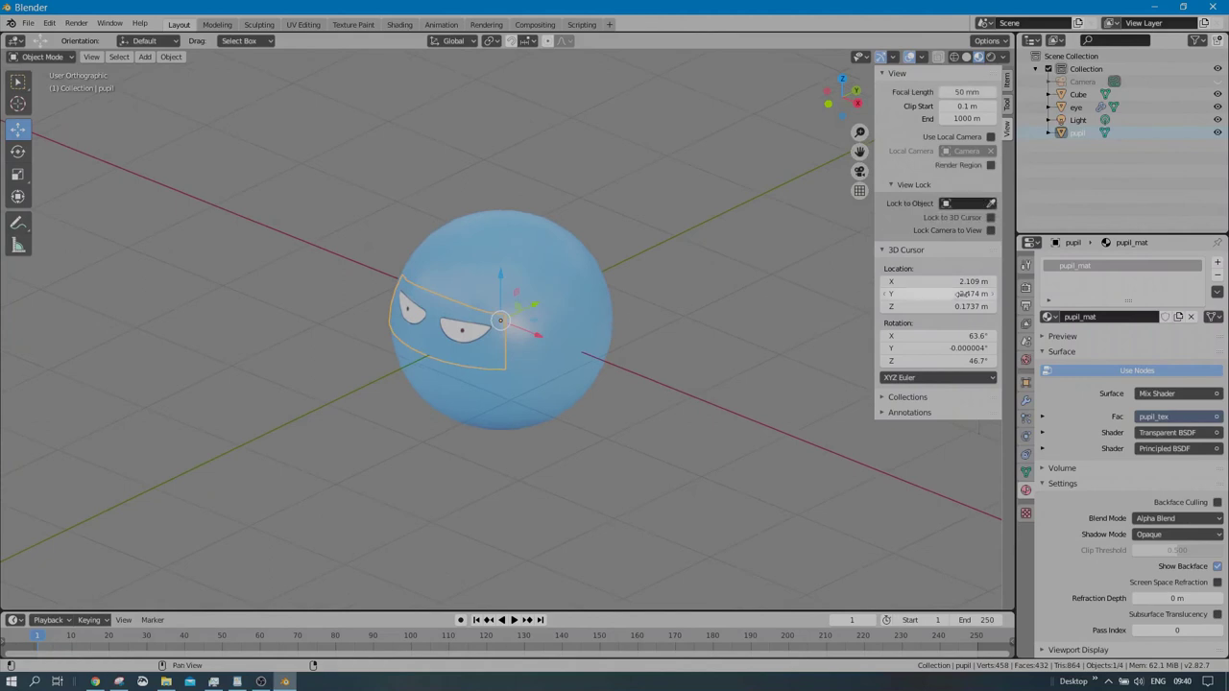
pyautogui.click(950, 282)
pyautogui.write('0')
pyautogui.press('Tab')
pyautogui.write('0')
pyautogui.press('Tab')
pyautogui.write('0')
pyautogui.press('Return')
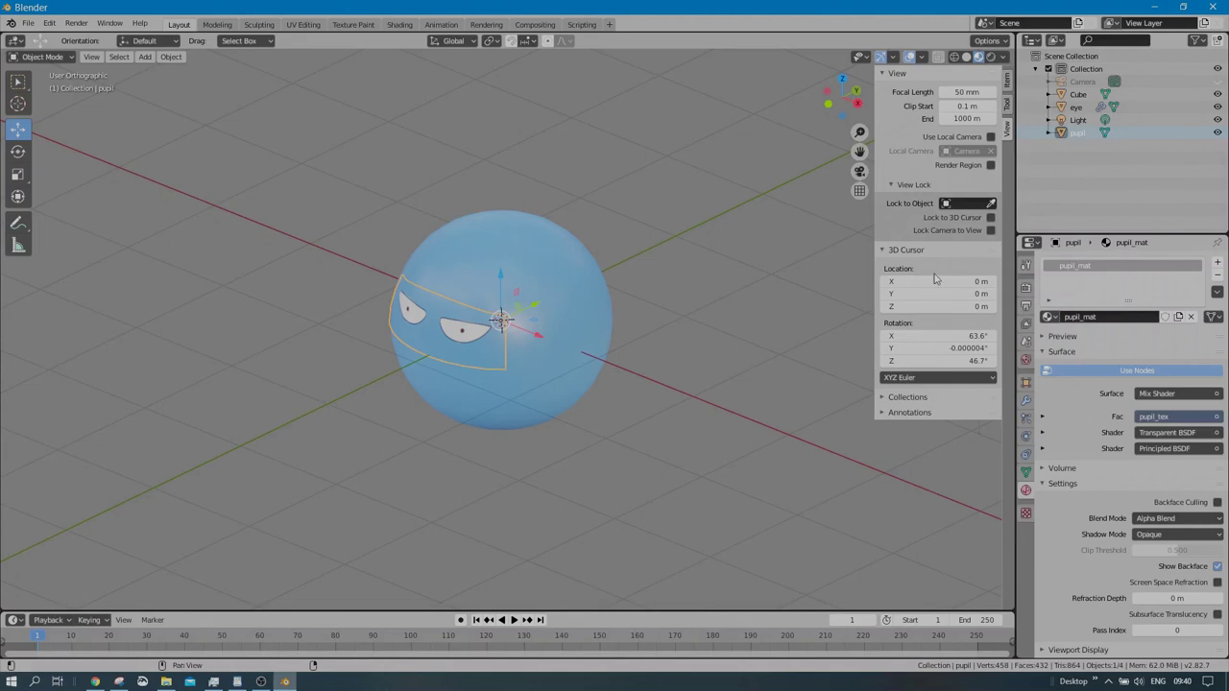
# - Set the 3D cursor's Y location to -2 m and add a single-bone armature there
pyautogui.moveTo(940, 295); pyautogui.dragTo(879, 295)
pyautogui.moveTo(450, 312); pyautogui.dragTo(490, 309, button='middle')
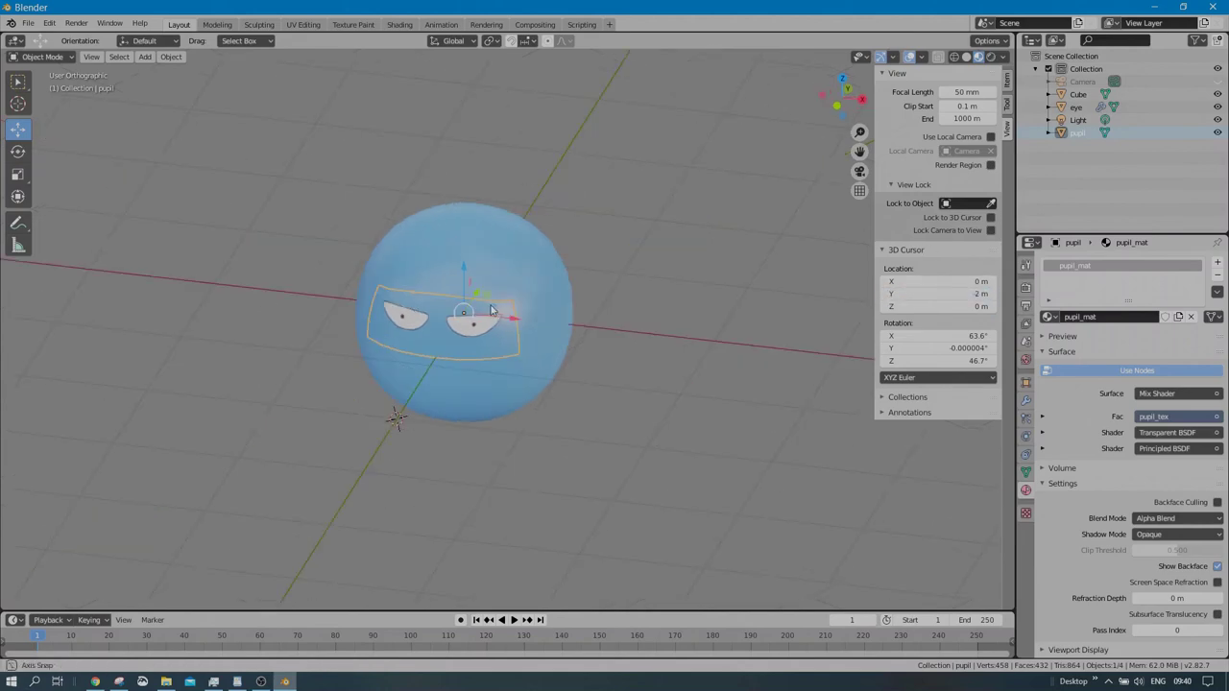
pyautogui.hotkey('shift', 'a')
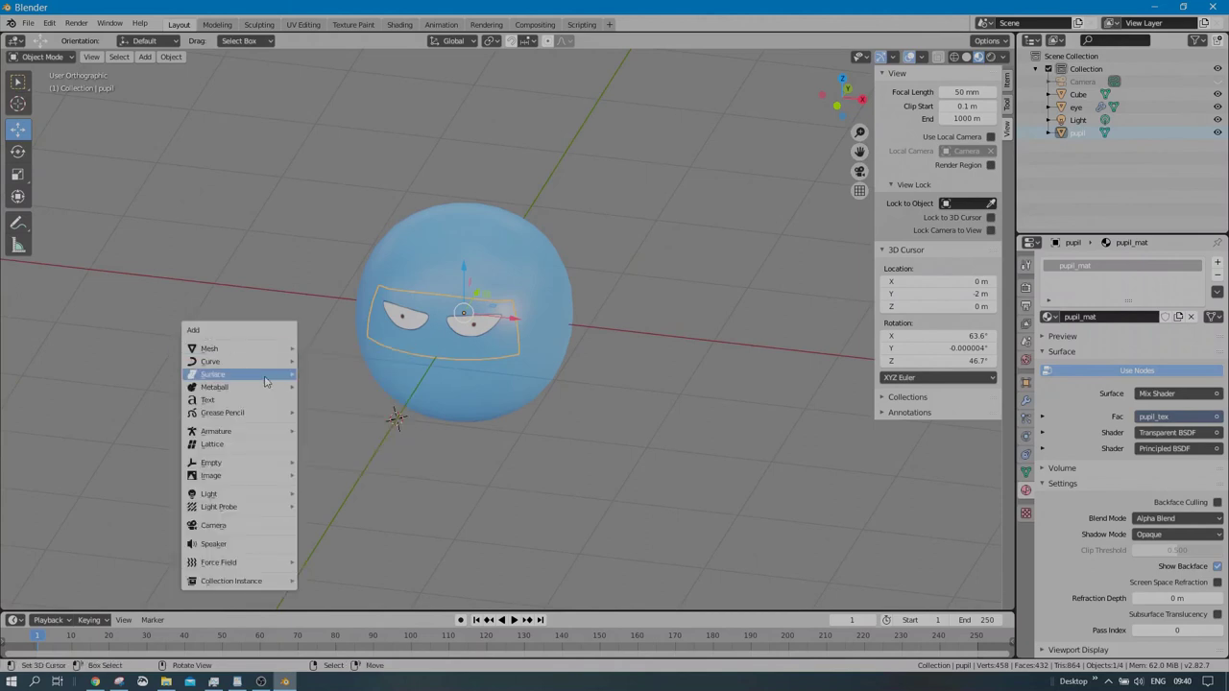
pyautogui.moveTo(274, 434)
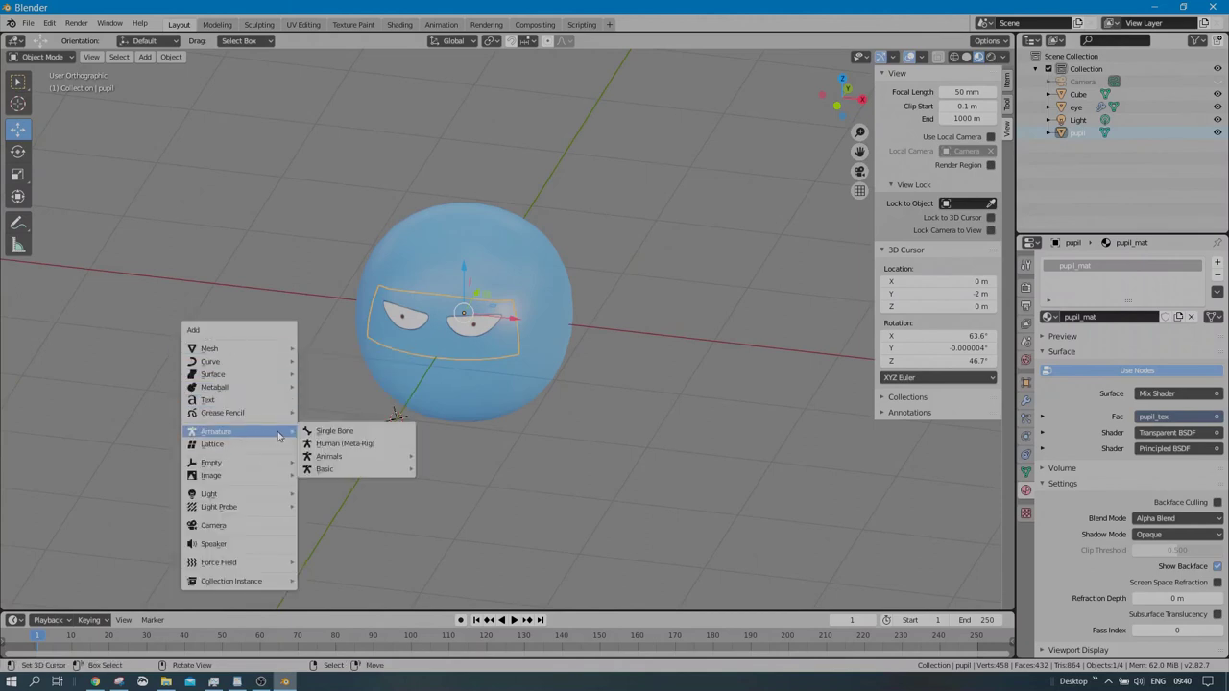
pyautogui.click(326, 434)
pyautogui.moveTo(595, 337); pyautogui.dragTo(600, 316, button='middle')
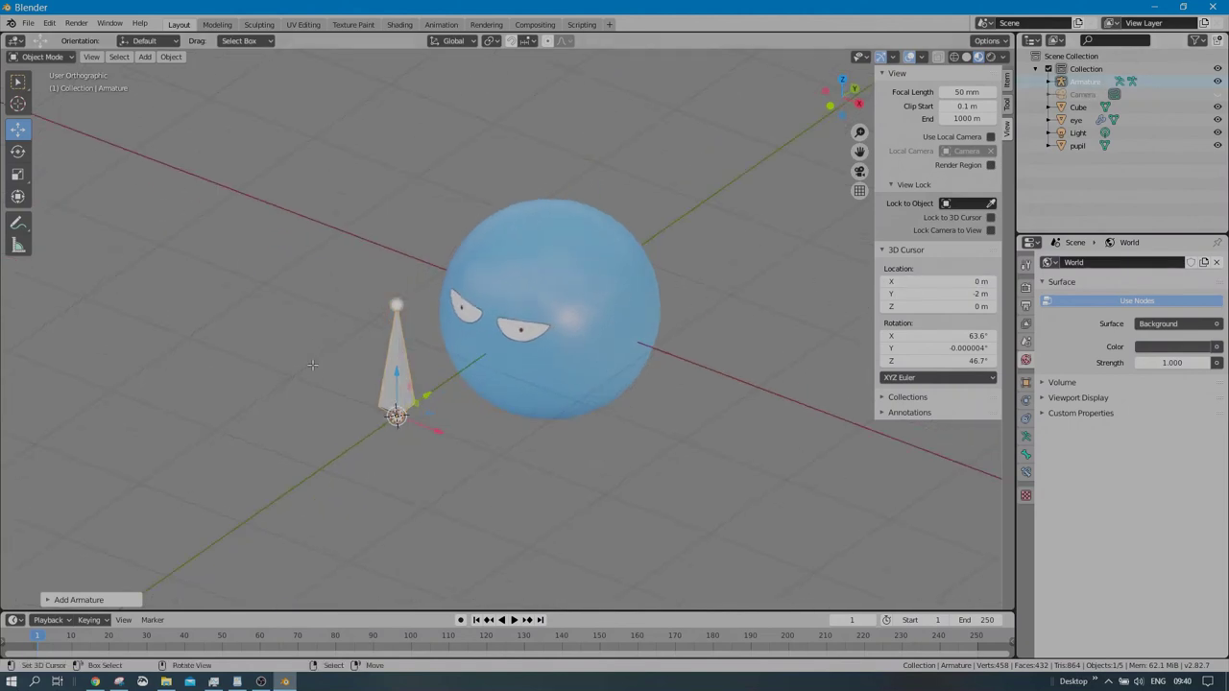
# - In the armature's Edit Mode, lower the bone's tip along Z to shorten the bone to about 0.36 m
pyautogui.press('Tab')
pyautogui.moveTo(417, 315); pyautogui.dragTo(397, 306, button='middle')
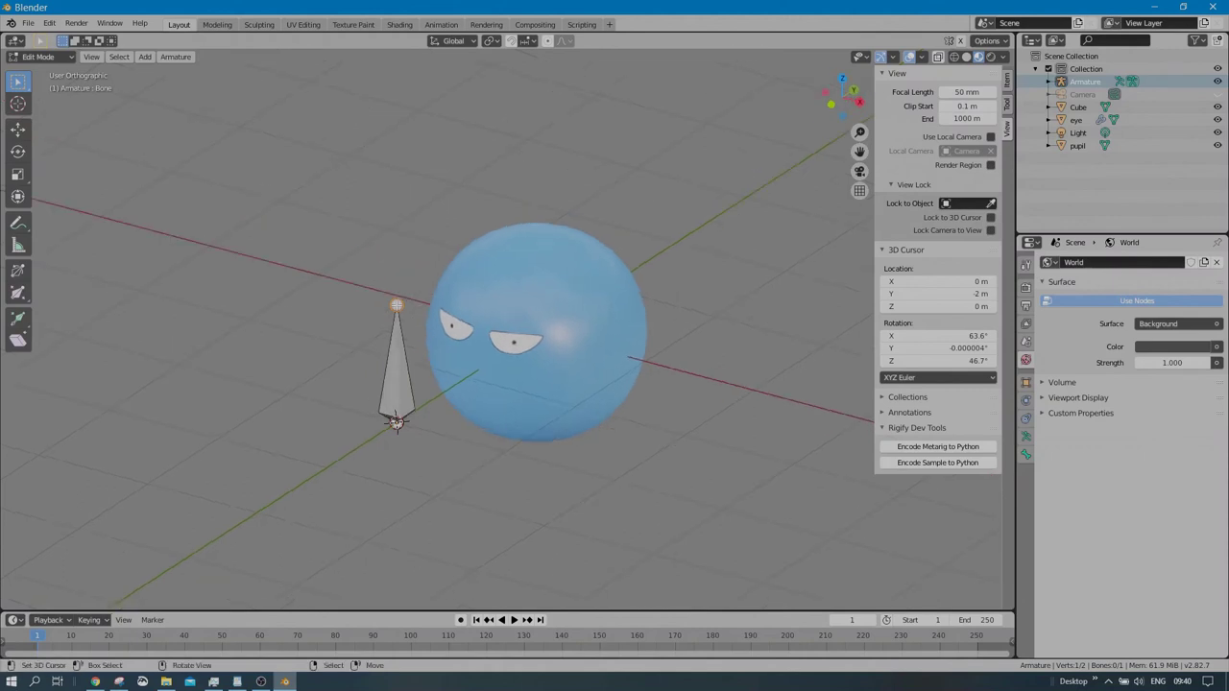
pyautogui.press('g')
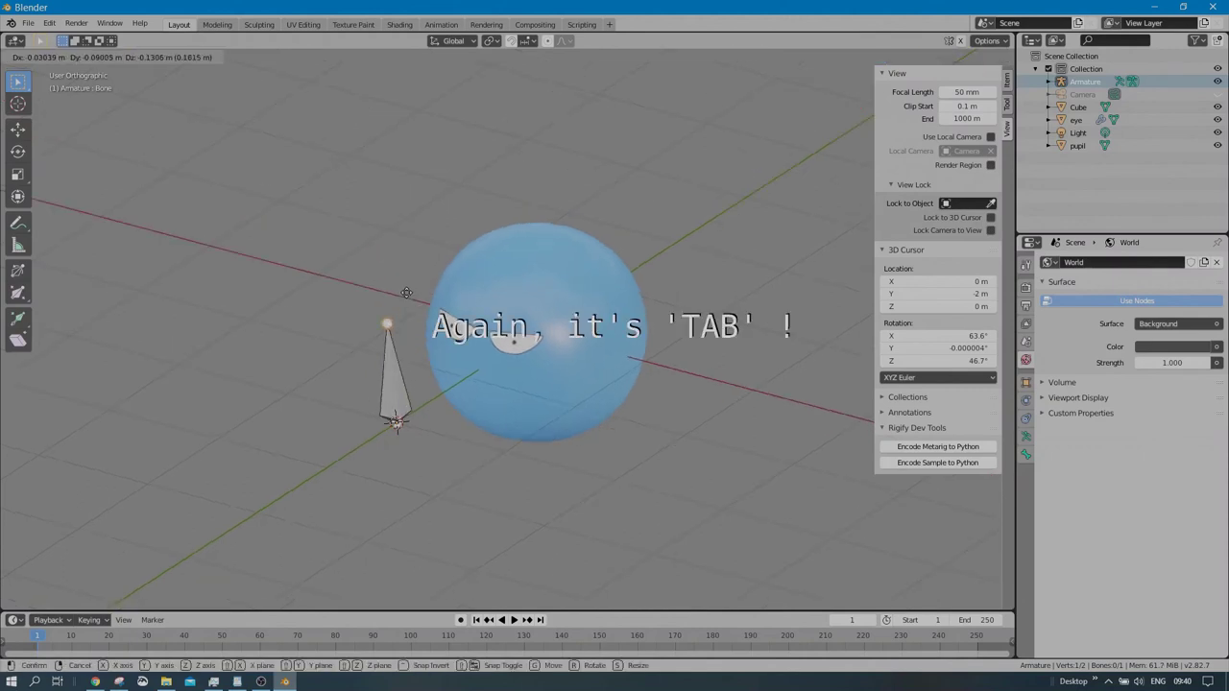
pyautogui.press('z')
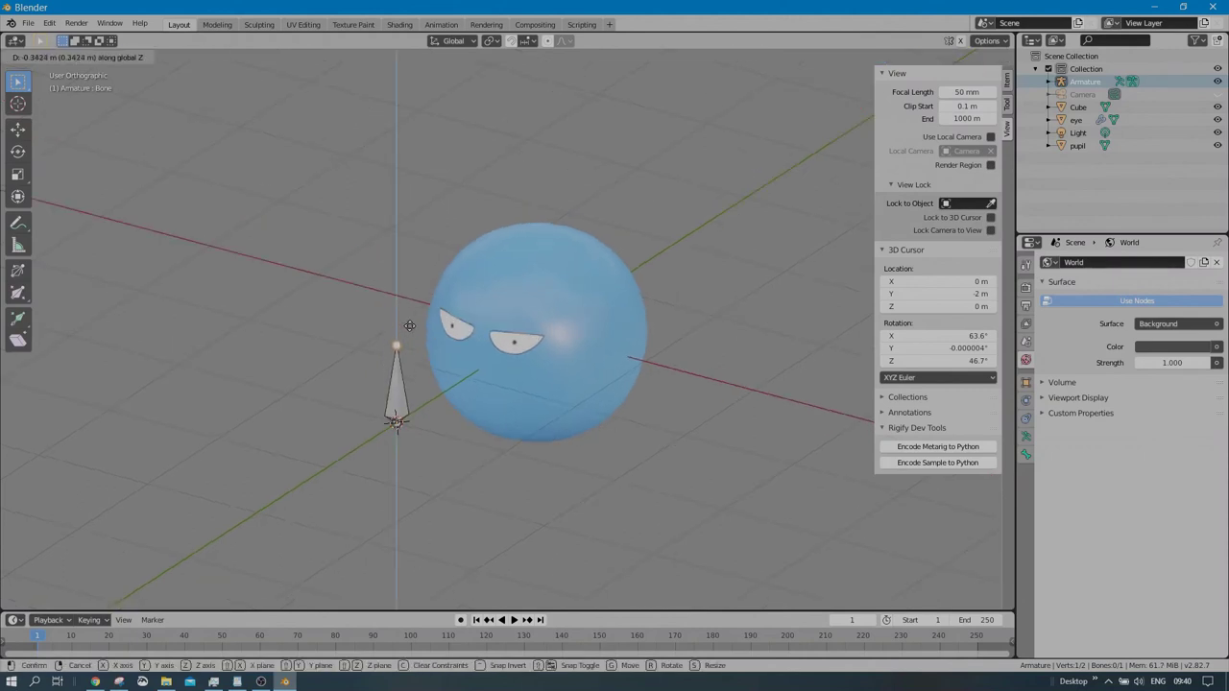
pyautogui.click(409, 348)
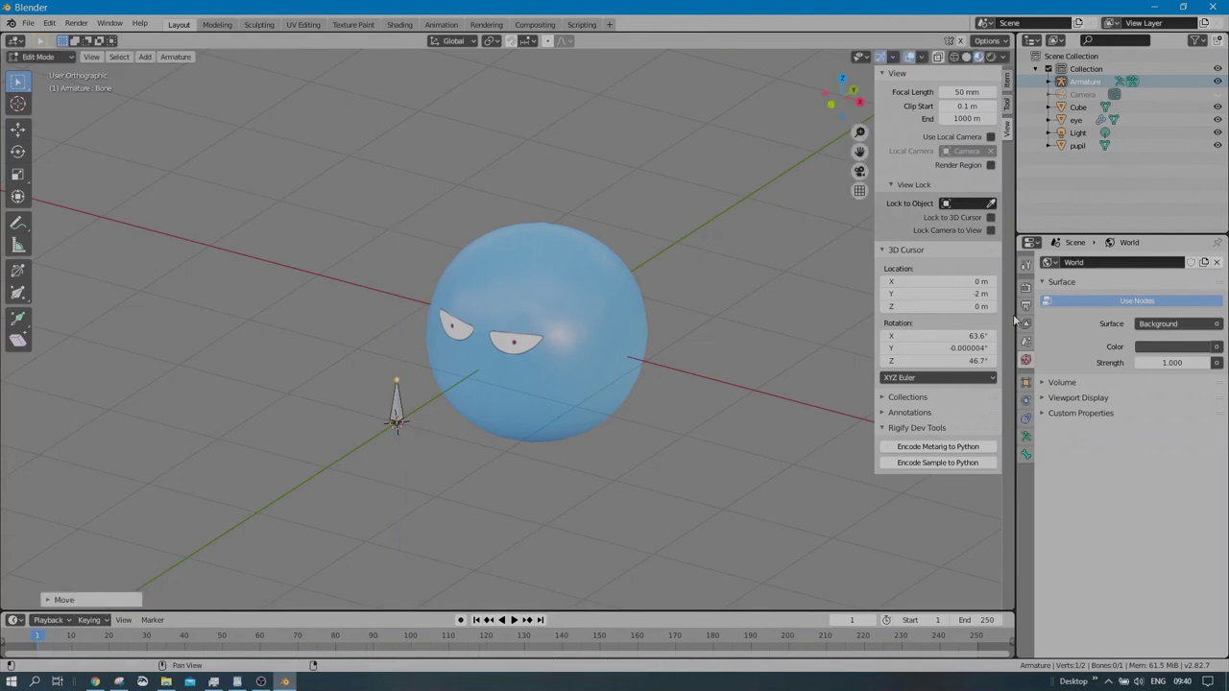
# - Rename the shortened bone as base
pyautogui.click(1027, 456)
pyautogui.click(1080, 262)
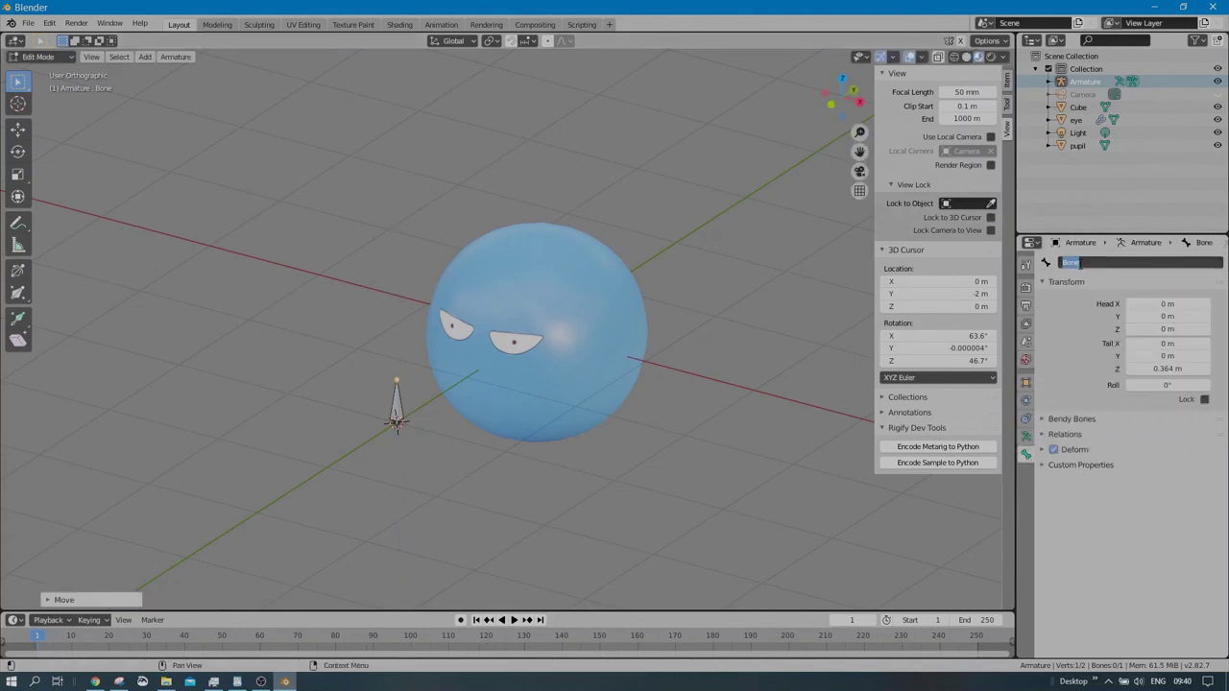
pyautogui.write('base')
pyautogui.press('Return')
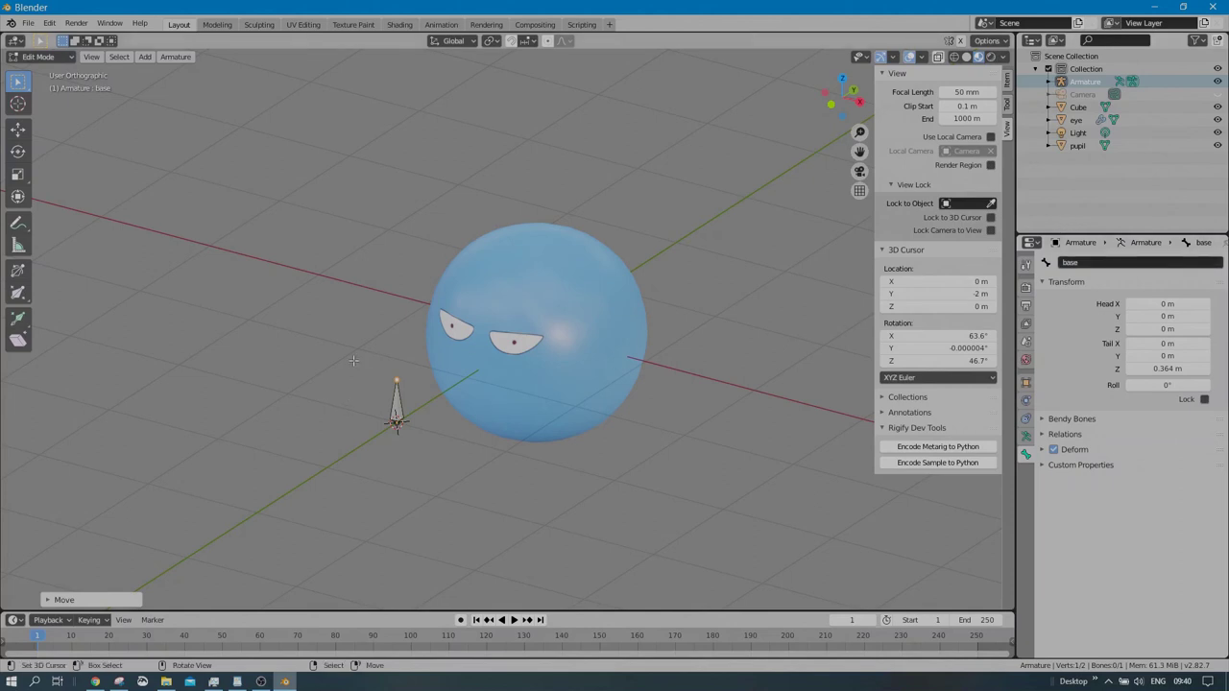
# - Add a second bone at the base bone's origin, rename it control, and return to Object Mode
pyautogui.hotkey('shift', 'a')
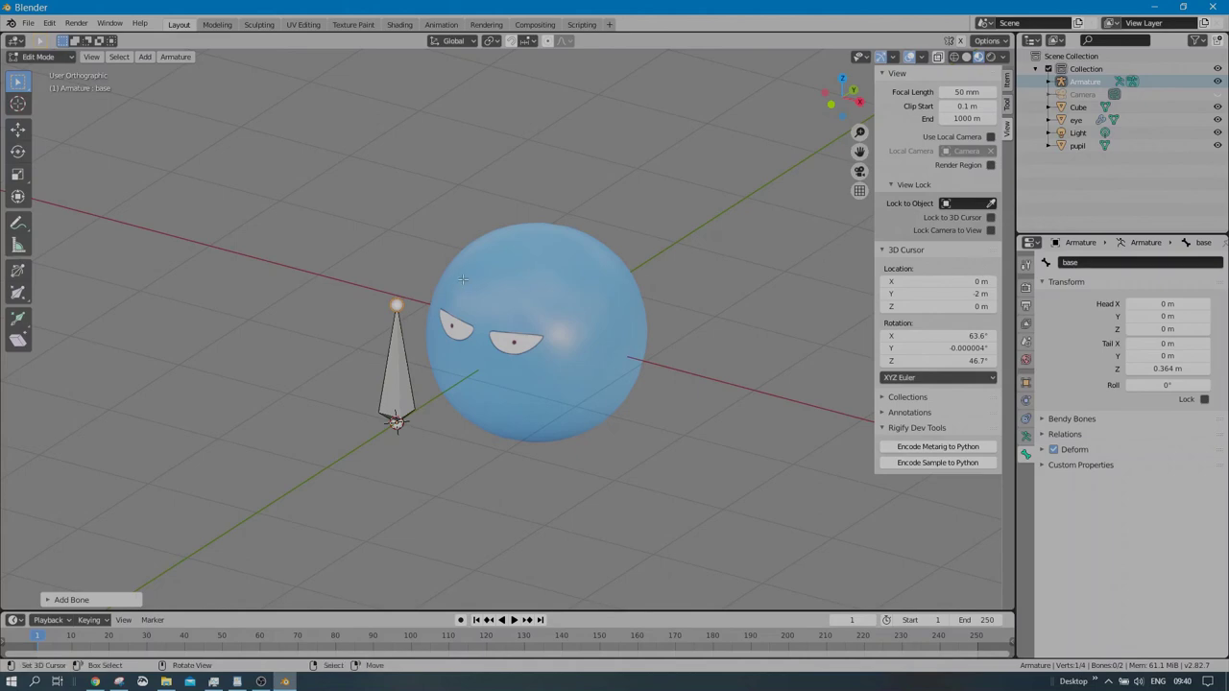
pyautogui.click(398, 302)
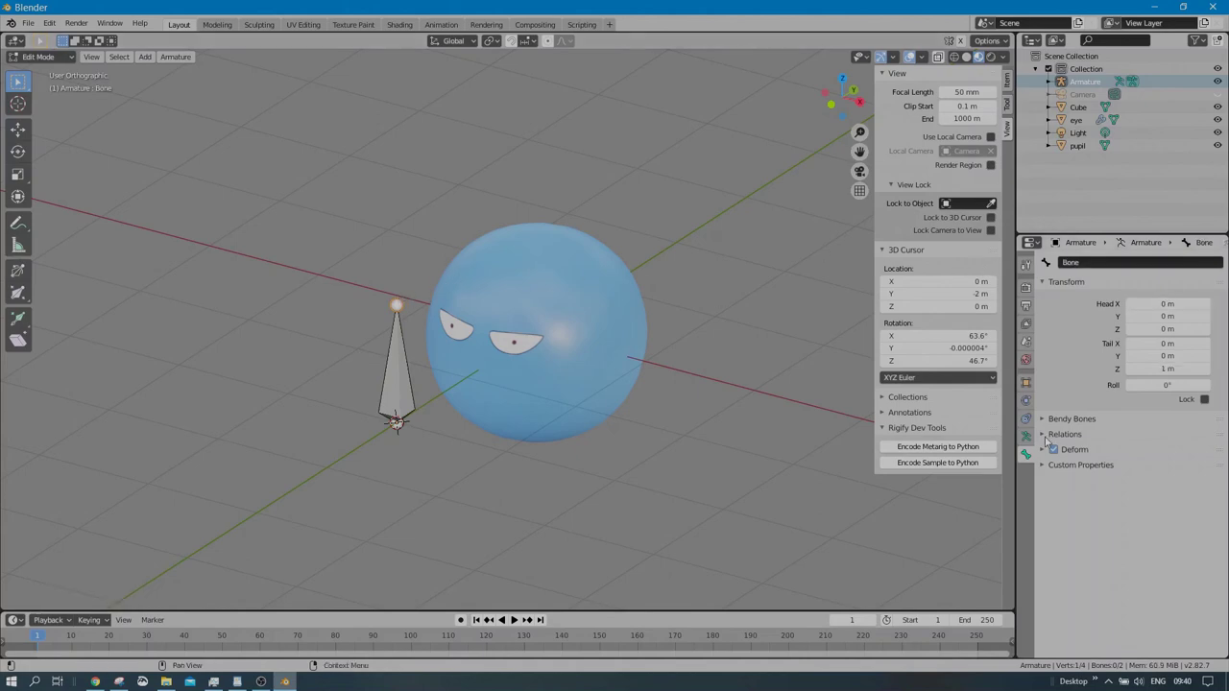
pyautogui.click(1073, 263)
pyautogui.write('cor')
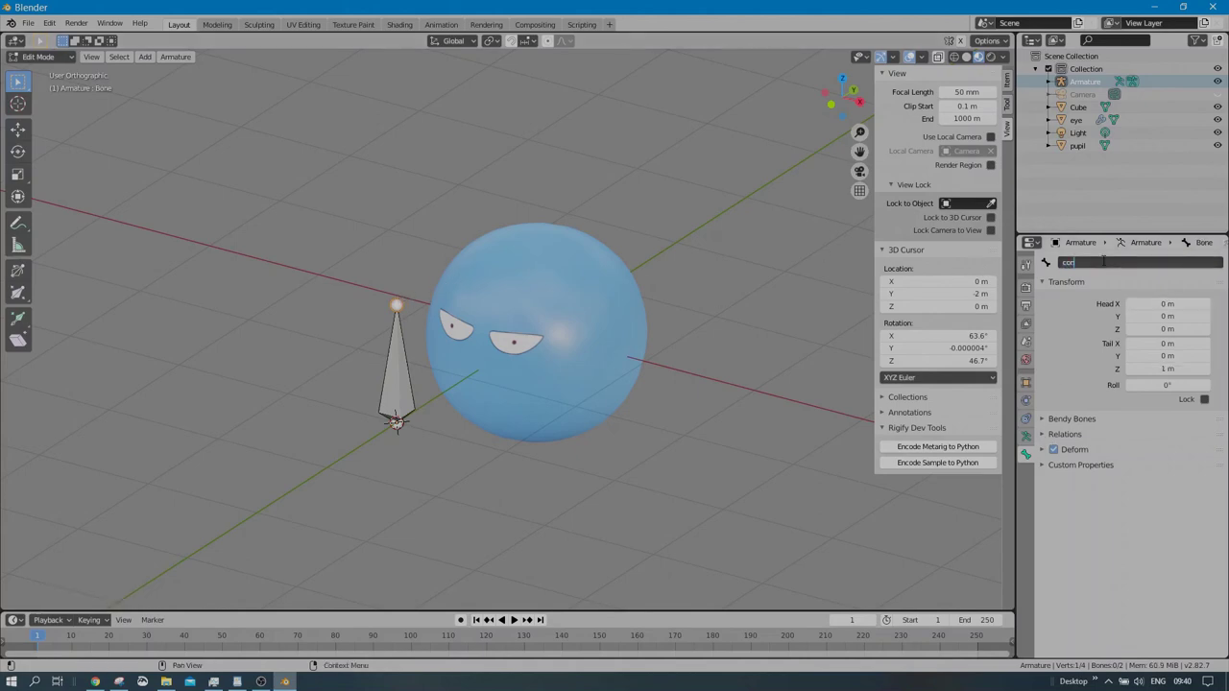
pyautogui.write('trol')
pyautogui.press('Return')
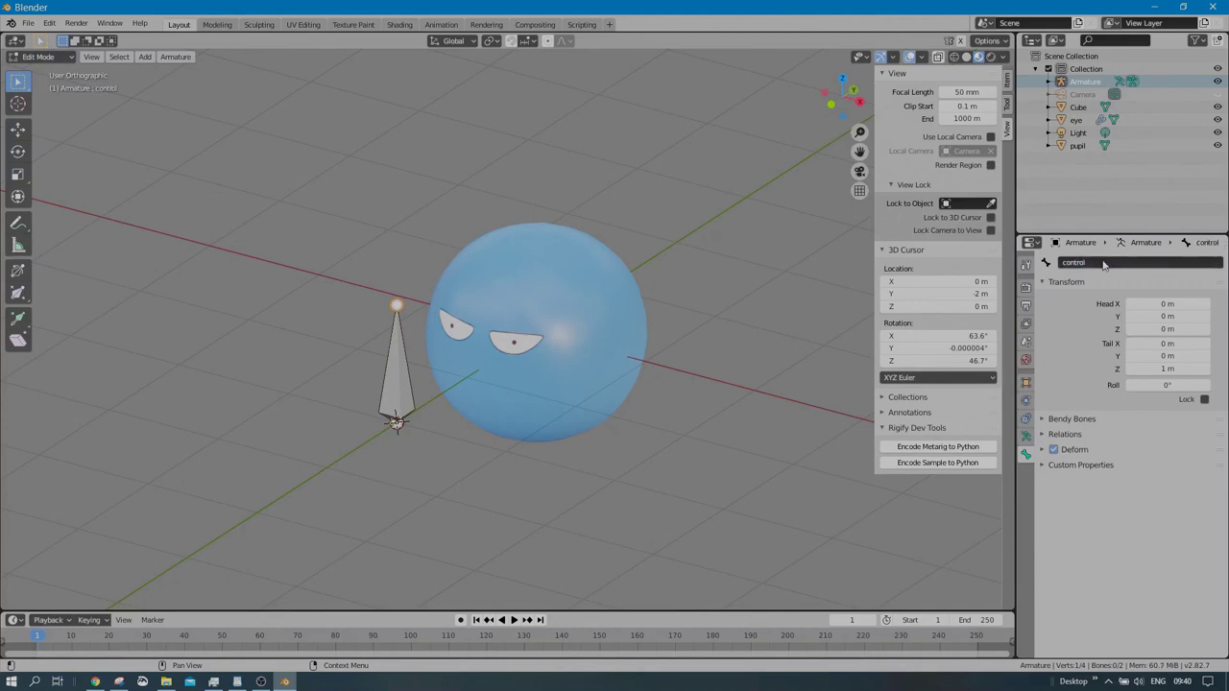
pyautogui.moveTo(361, 353); pyautogui.dragTo(376, 351, button='middle')
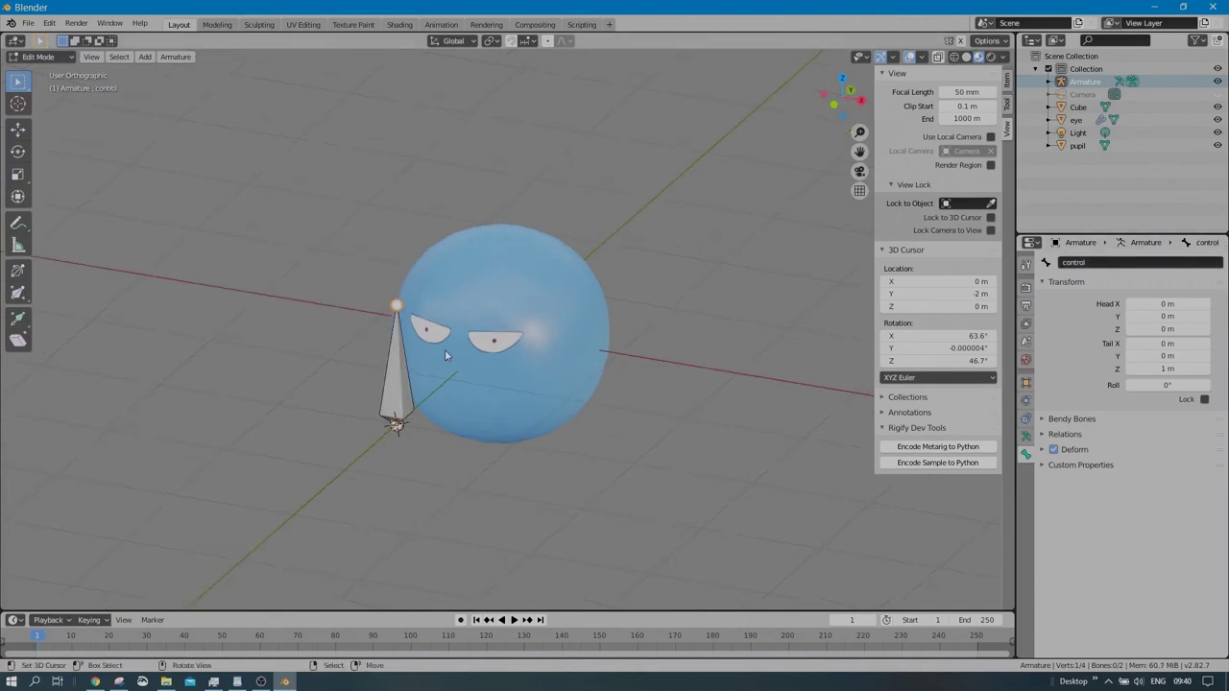
pyautogui.press('Tab')
# - Add a UV Warp modifier to the pupil object
pyautogui.moveTo(499, 355); pyautogui.dragTo(493, 319, button='middle')
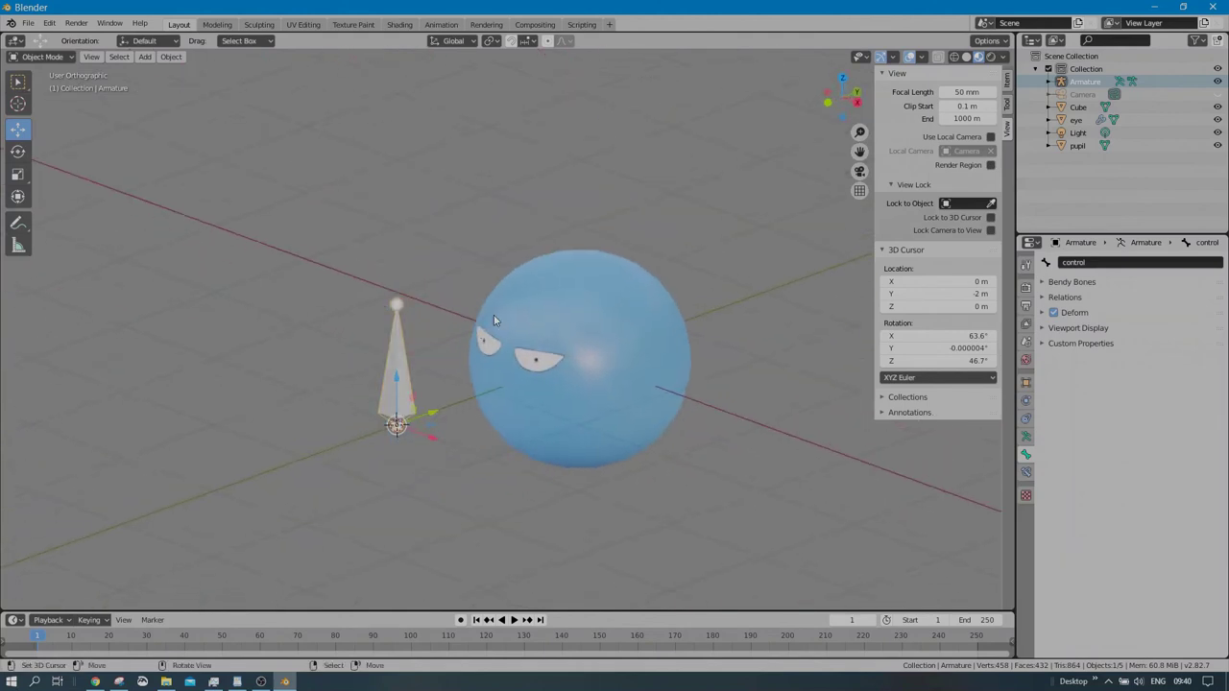
pyautogui.click(543, 352)
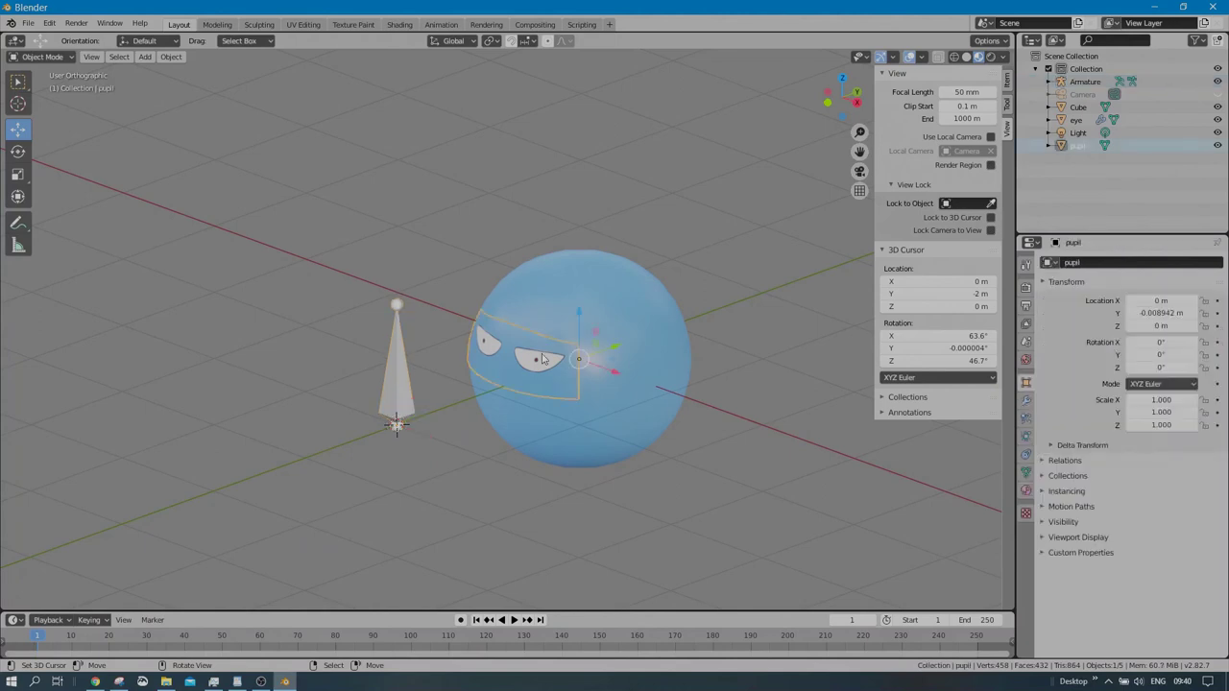
pyautogui.scroll(2, 492, 356)
pyautogui.moveTo(494, 358); pyautogui.dragTo(518, 342, button='middle')
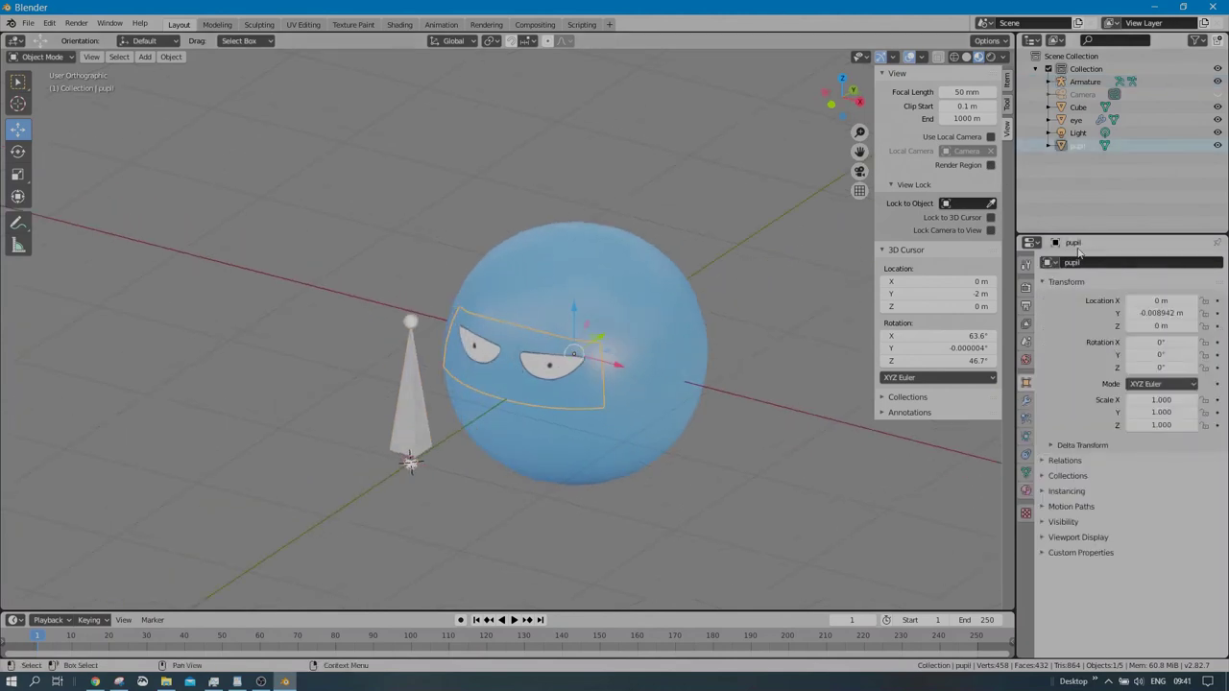
pyautogui.click(1026, 399)
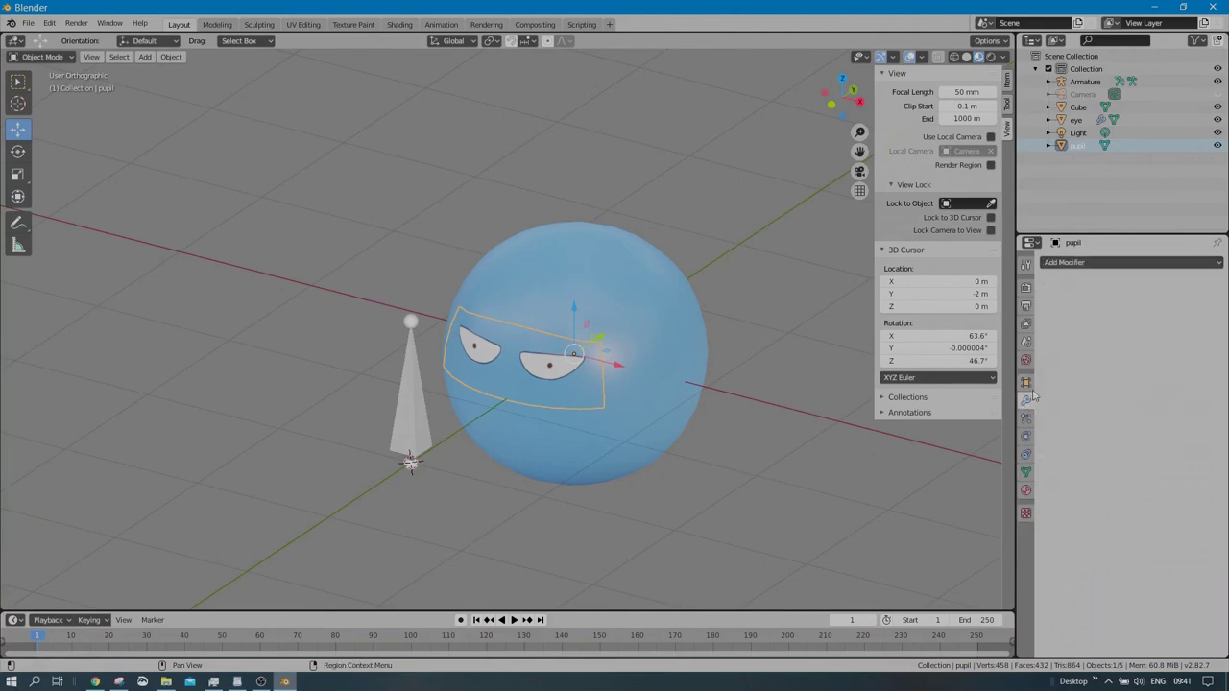
pyautogui.click(1099, 263)
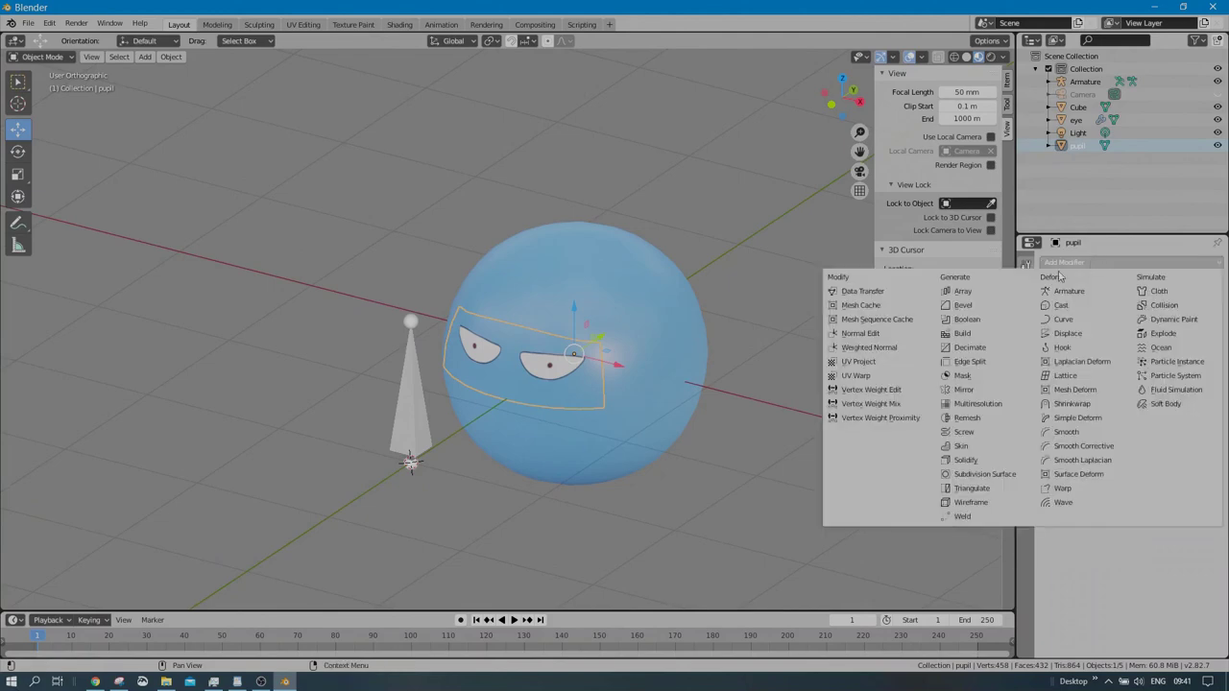
pyautogui.click(869, 375)
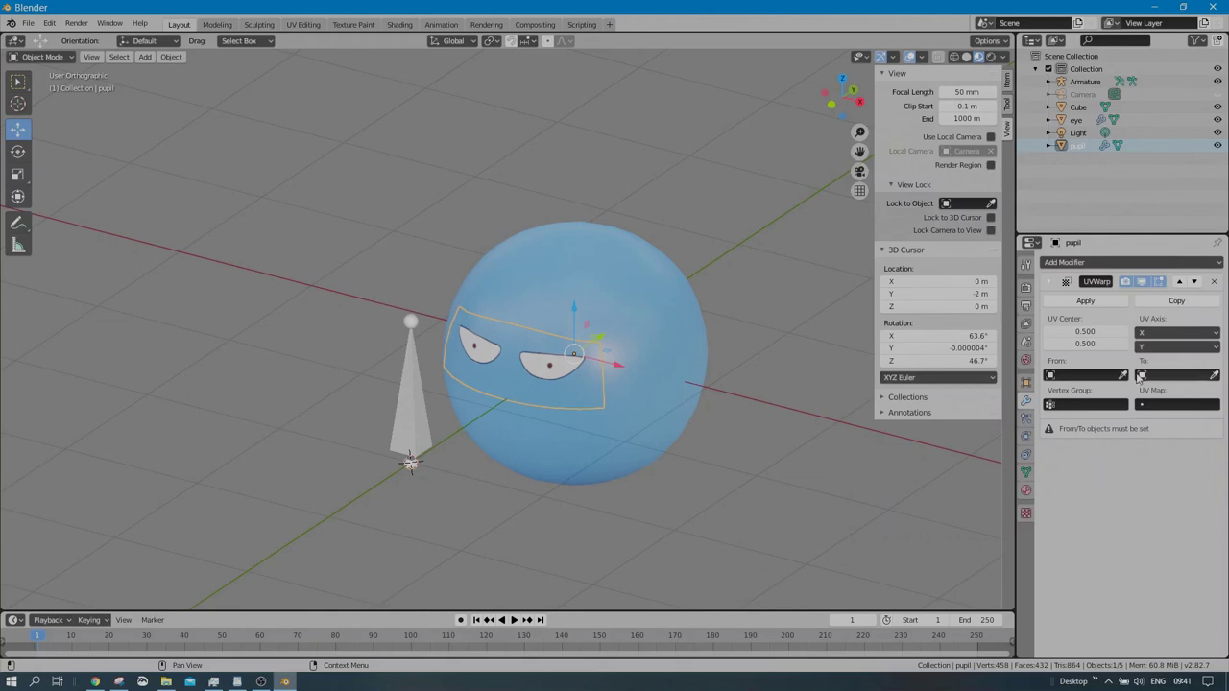
# - Set the pupil's UV Warp modifier to map from the Armature's base bone to the Armature's control bone
pyautogui.click(1071, 374)
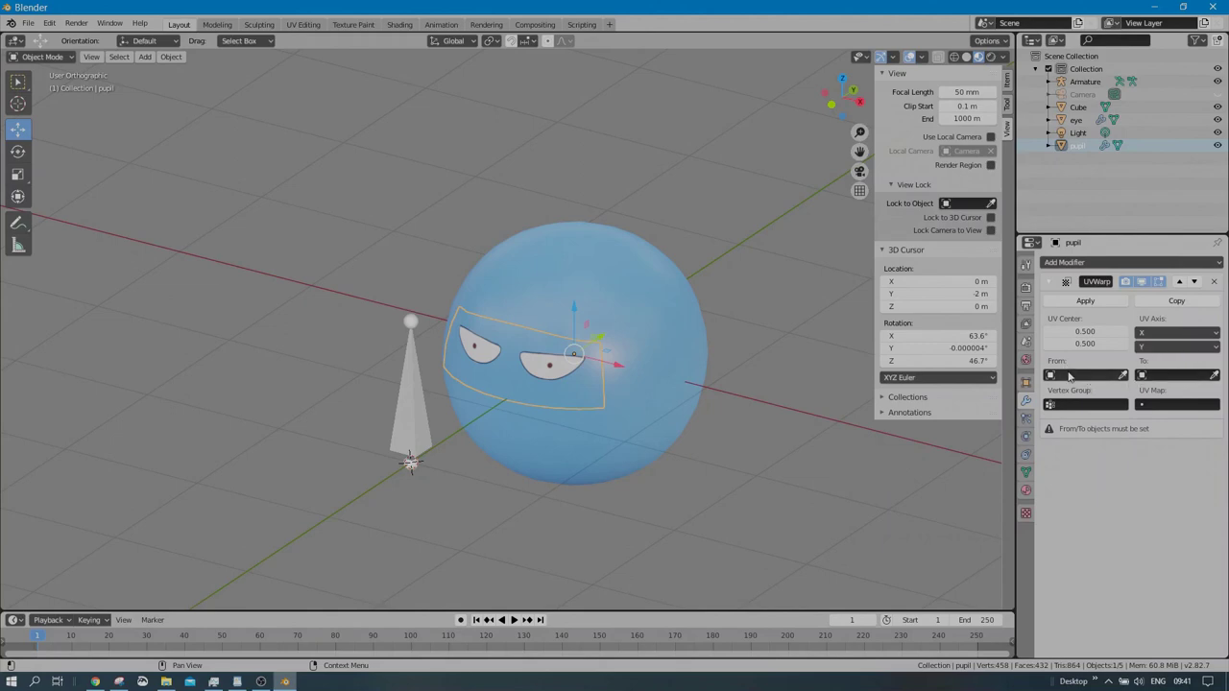
pyautogui.click(1066, 393)
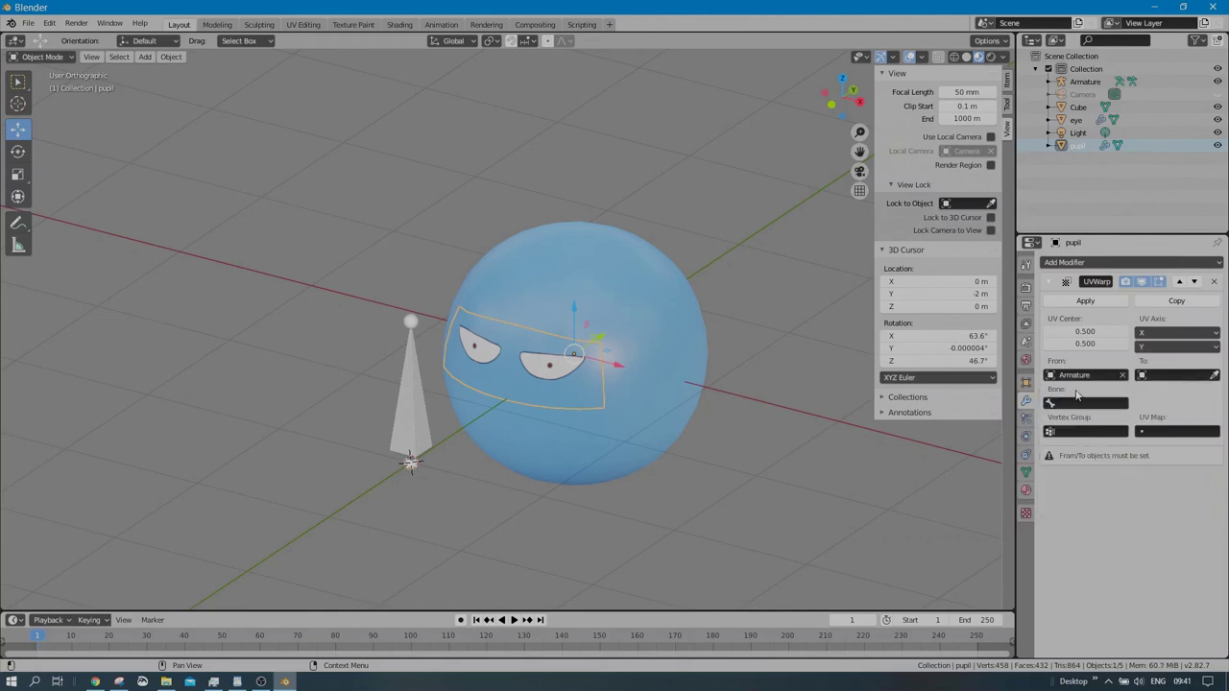
pyautogui.click(1079, 403)
pyautogui.click(1053, 421)
pyautogui.click(1162, 381)
pyautogui.click(1164, 400)
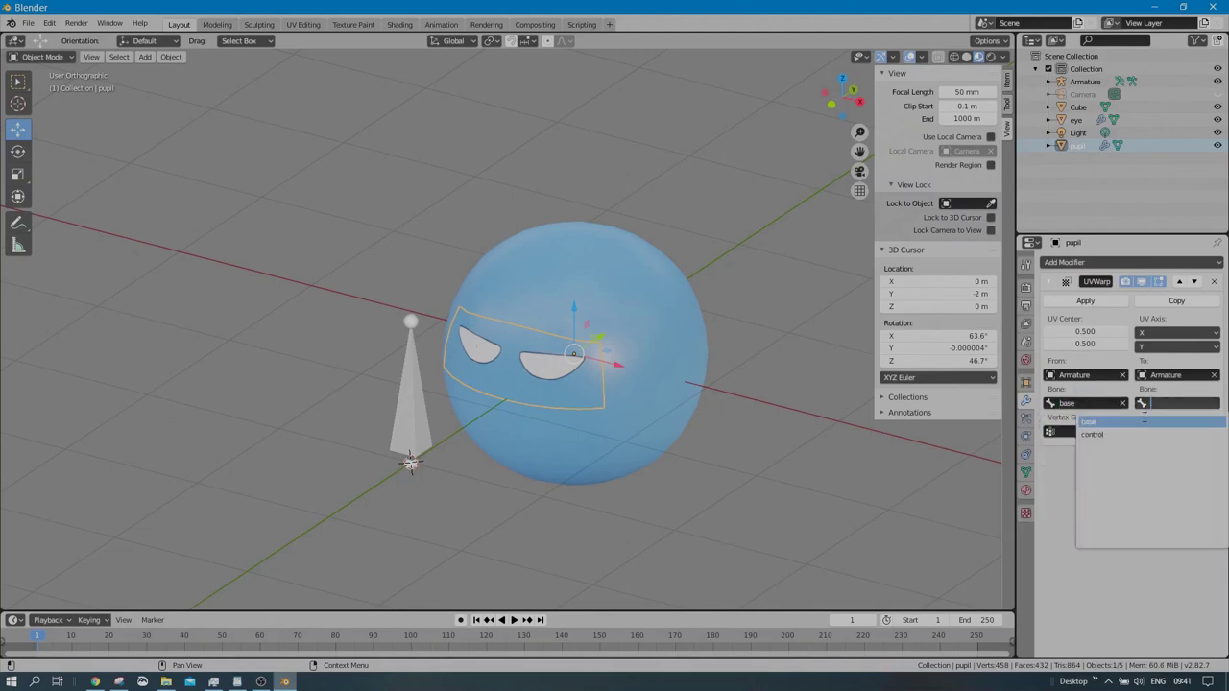
pyautogui.click(1143, 433)
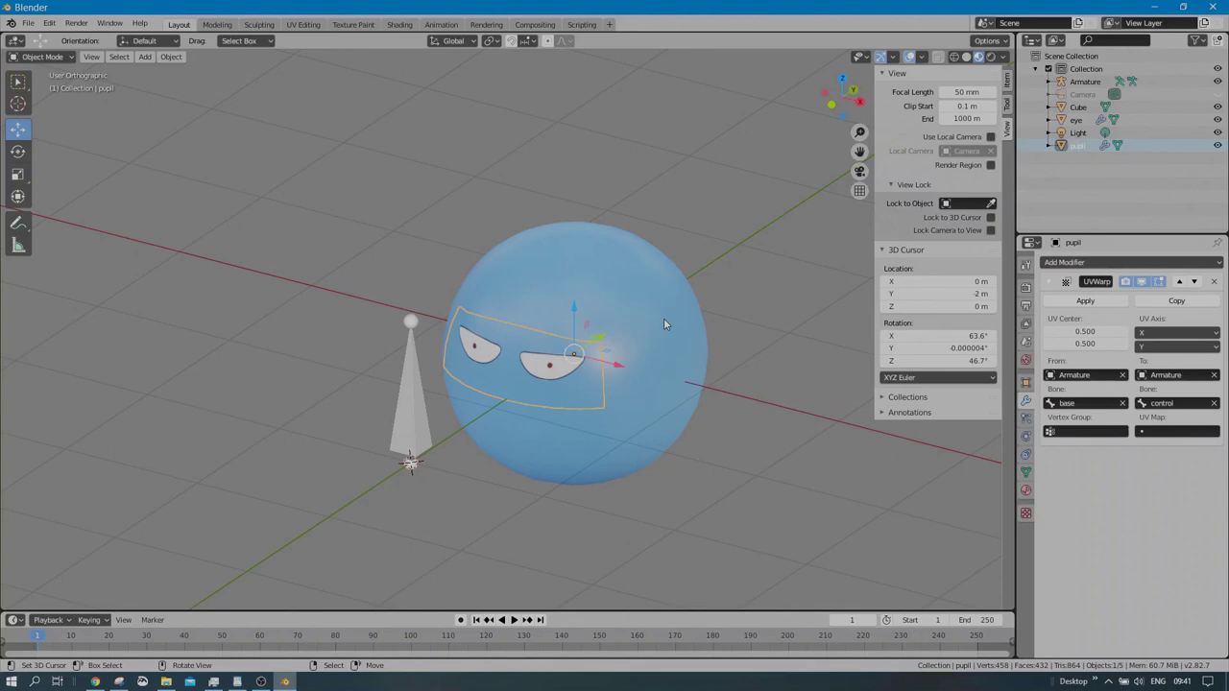
# - Test the pupil rig by moving the control bone slightly in Pose Mode, and return to Object Mode
pyautogui.moveTo(371, 285); pyautogui.dragTo(549, 374, button='middle')
pyautogui.scroll(-2, 459, 350)
pyautogui.click(451, 408)
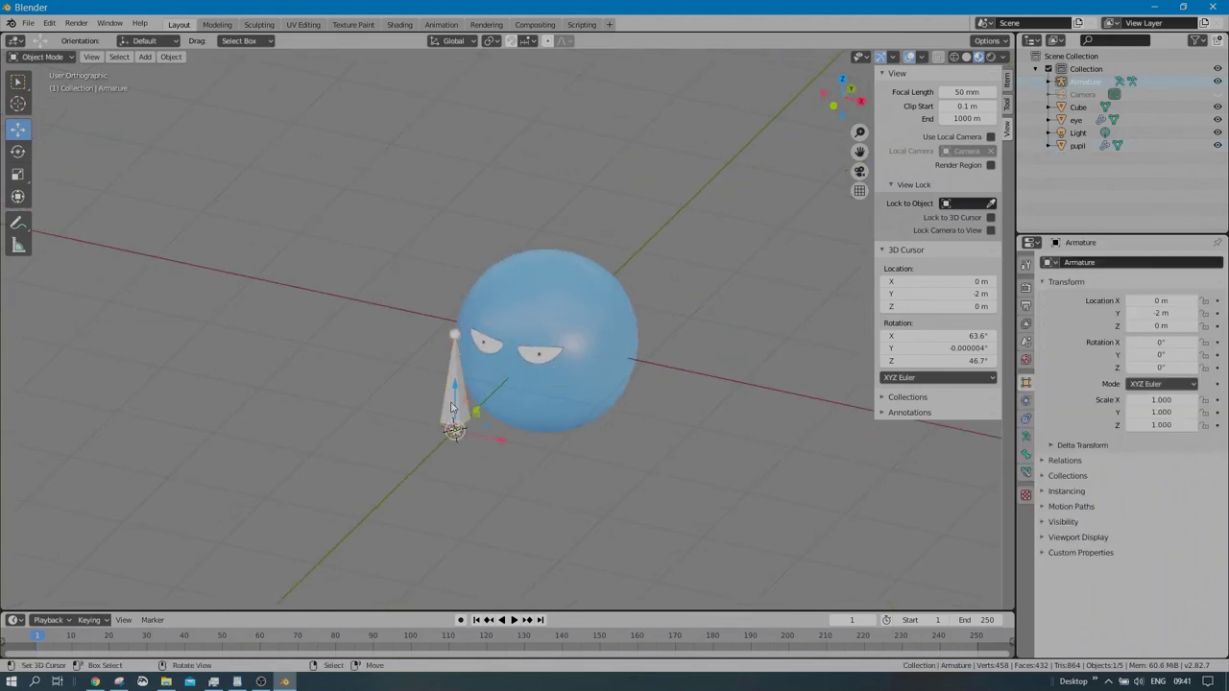
pyautogui.click(60, 58)
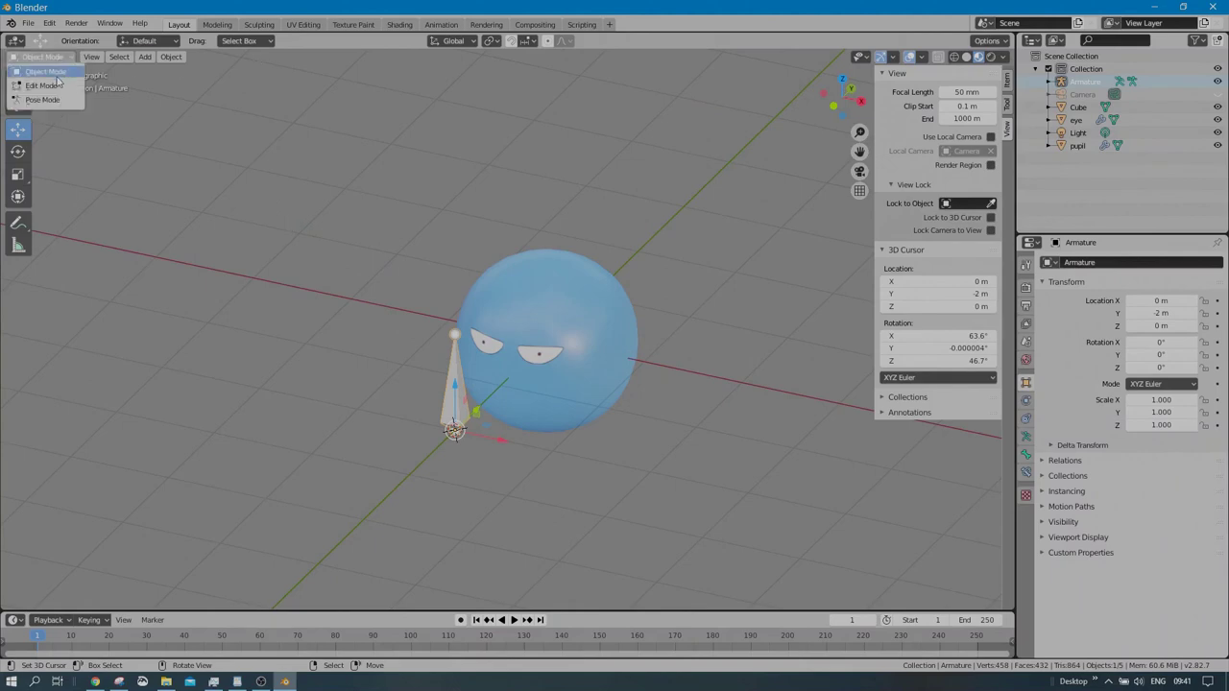
pyautogui.click(55, 98)
pyautogui.click(461, 399)
pyautogui.moveTo(463, 419); pyautogui.dragTo(500, 422, button='middle')
pyautogui.press('g')
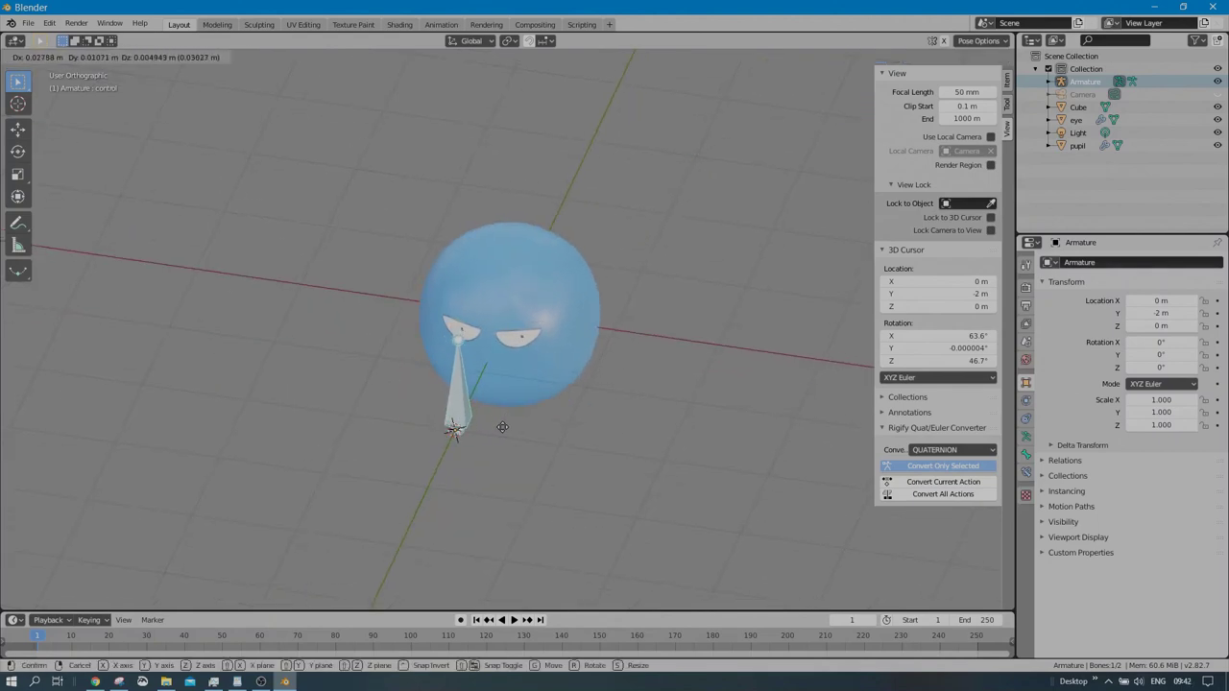
pyautogui.click(501, 427)
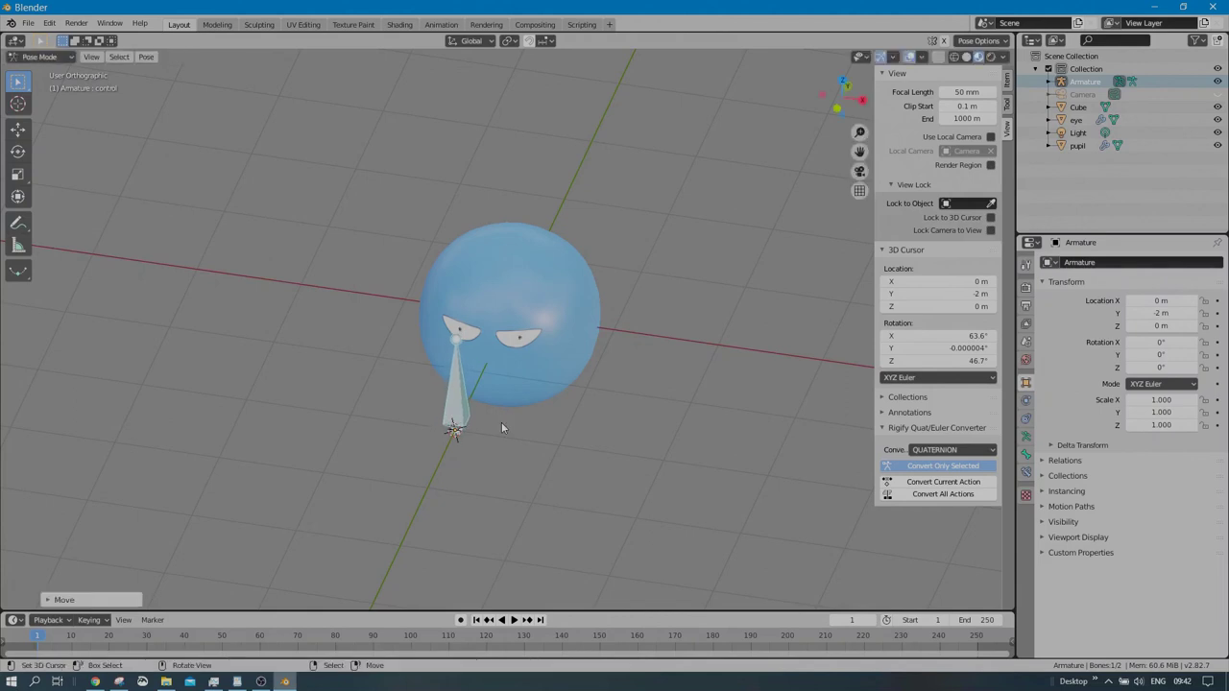
pyautogui.hotkey('ctrl', 'Tab')
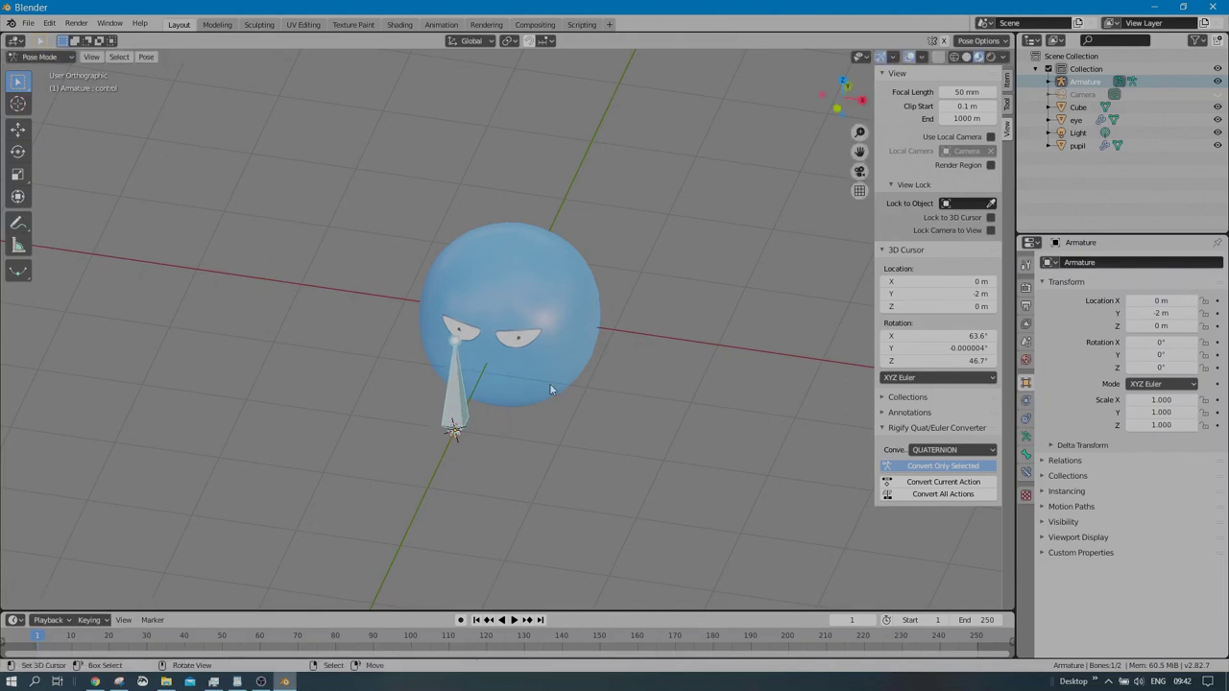
# - Parent the eye object to the Cube head using the Object parent type
pyautogui.click(1077, 145)
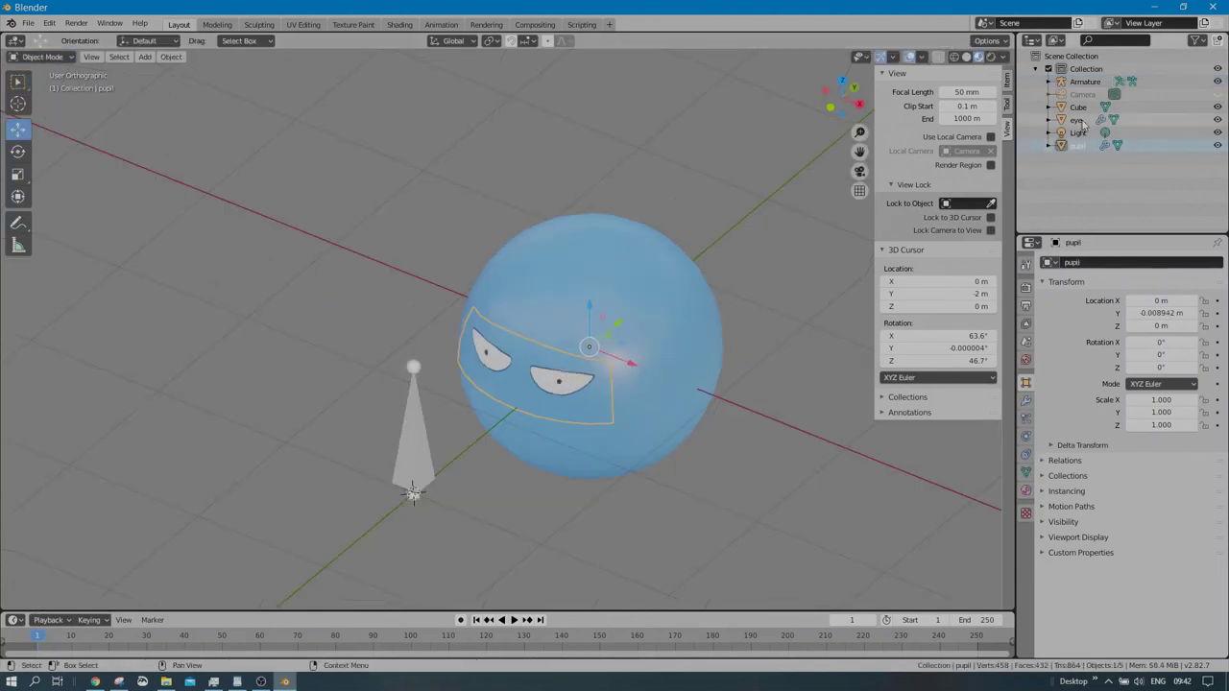
pyautogui.click(642, 316)
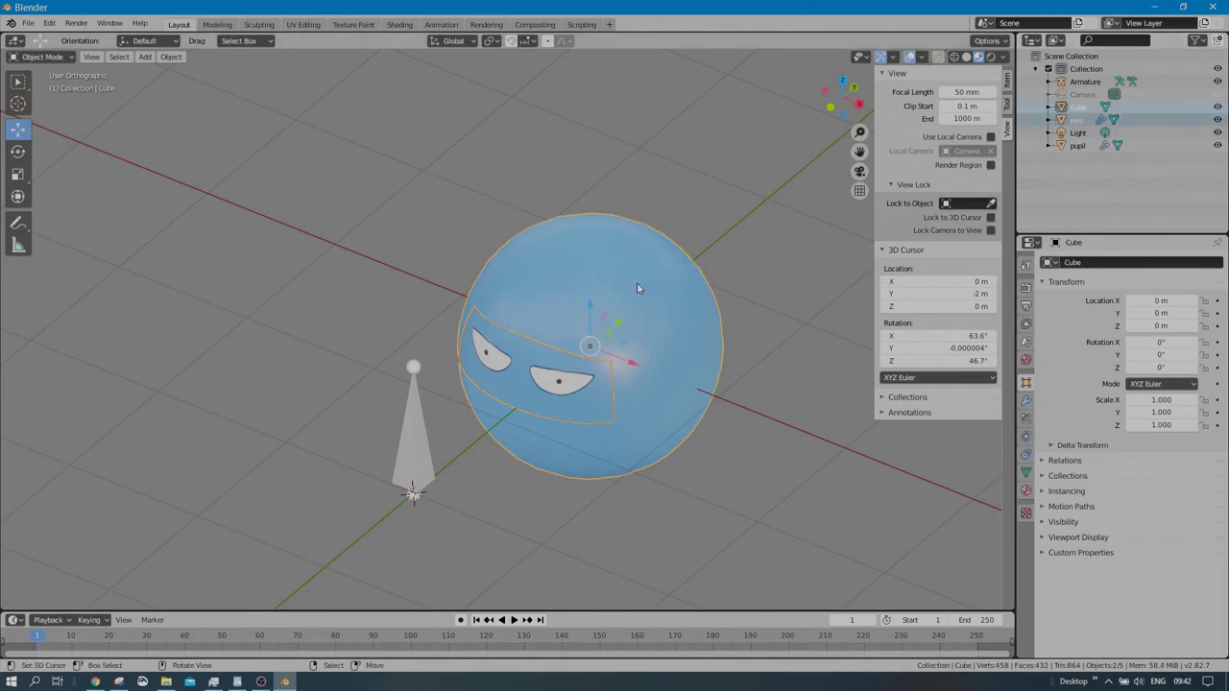
pyautogui.click(171, 57)
pyautogui.moveTo(223, 229)
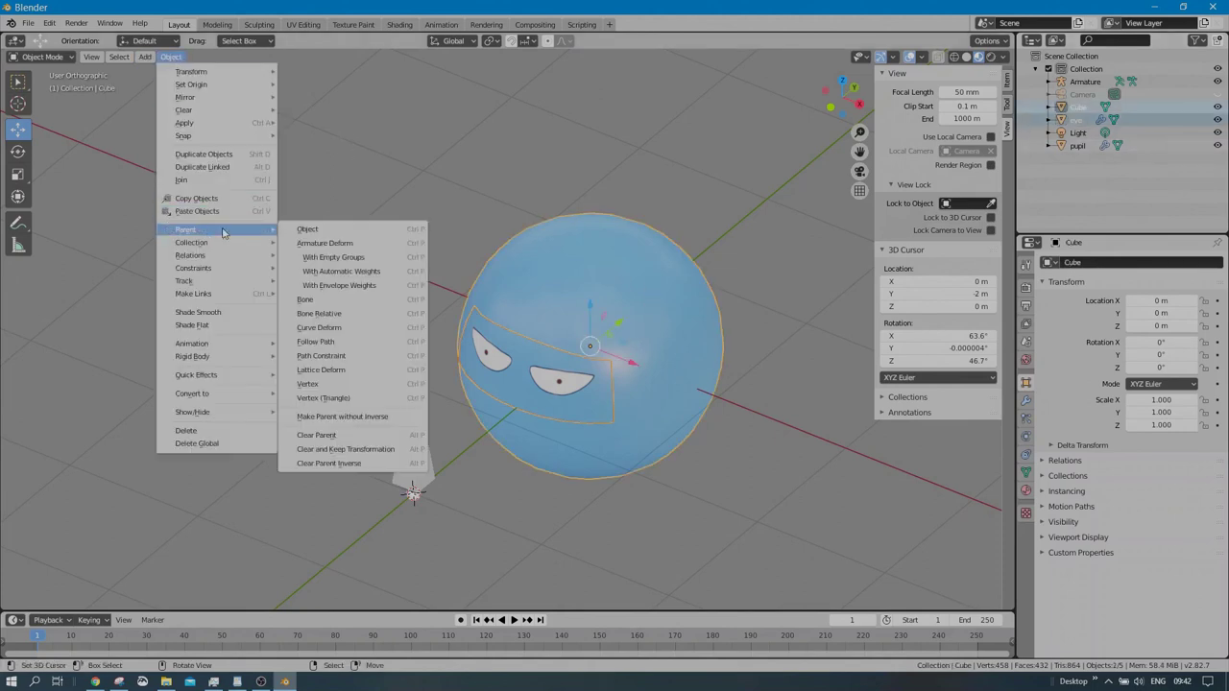
pyautogui.click(328, 232)
# - Parent the pupil object to the Cube head using the Object parent type
pyautogui.click(1121, 134)
pyautogui.keyDown('shift'); pyautogui.click(641, 305); pyautogui.keyUp('shift')
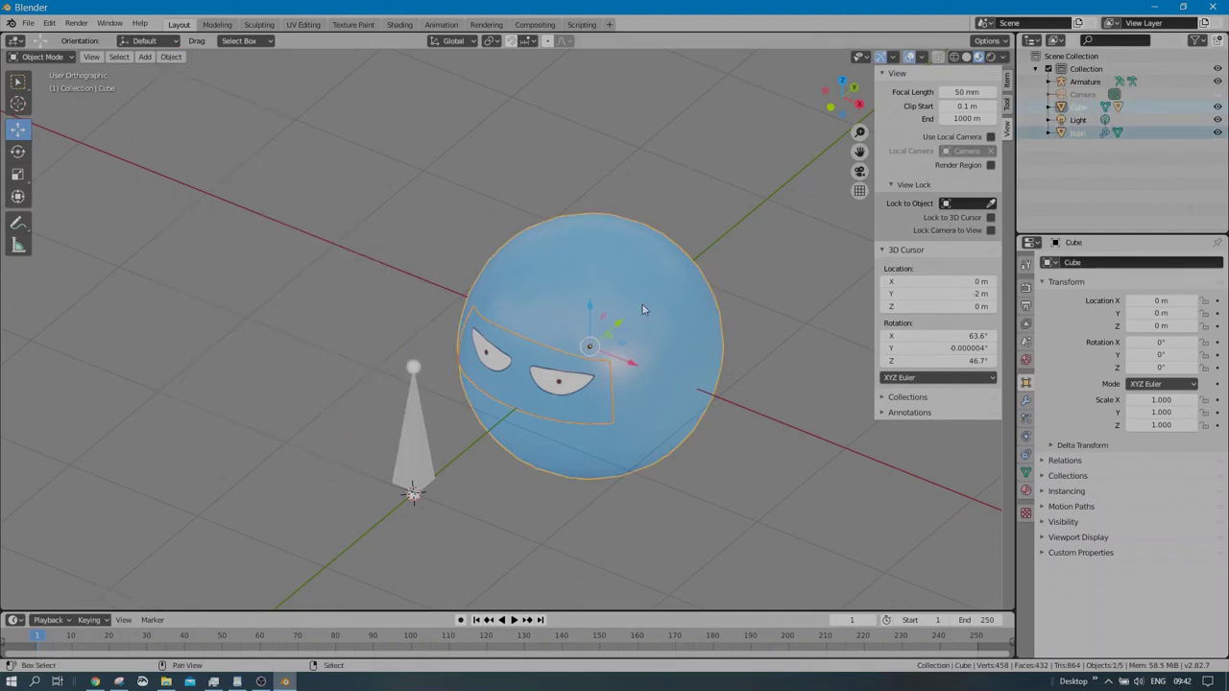
pyautogui.hotkey('ctrl', 'p')
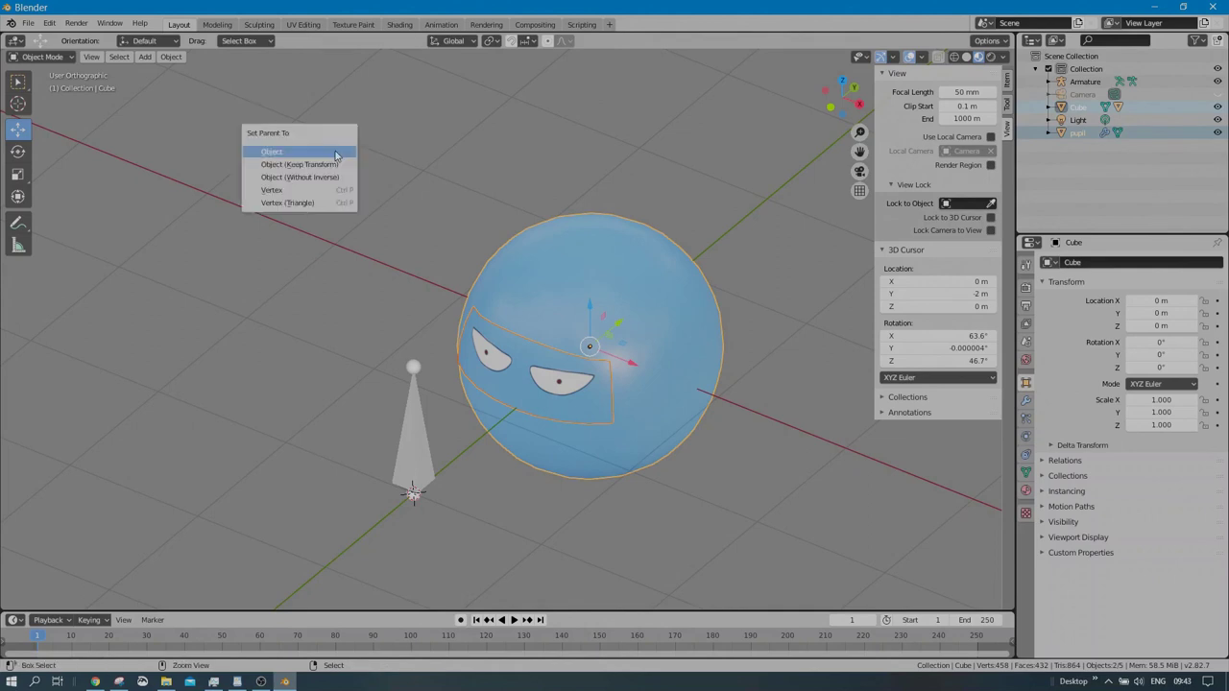
pyautogui.click(336, 155)
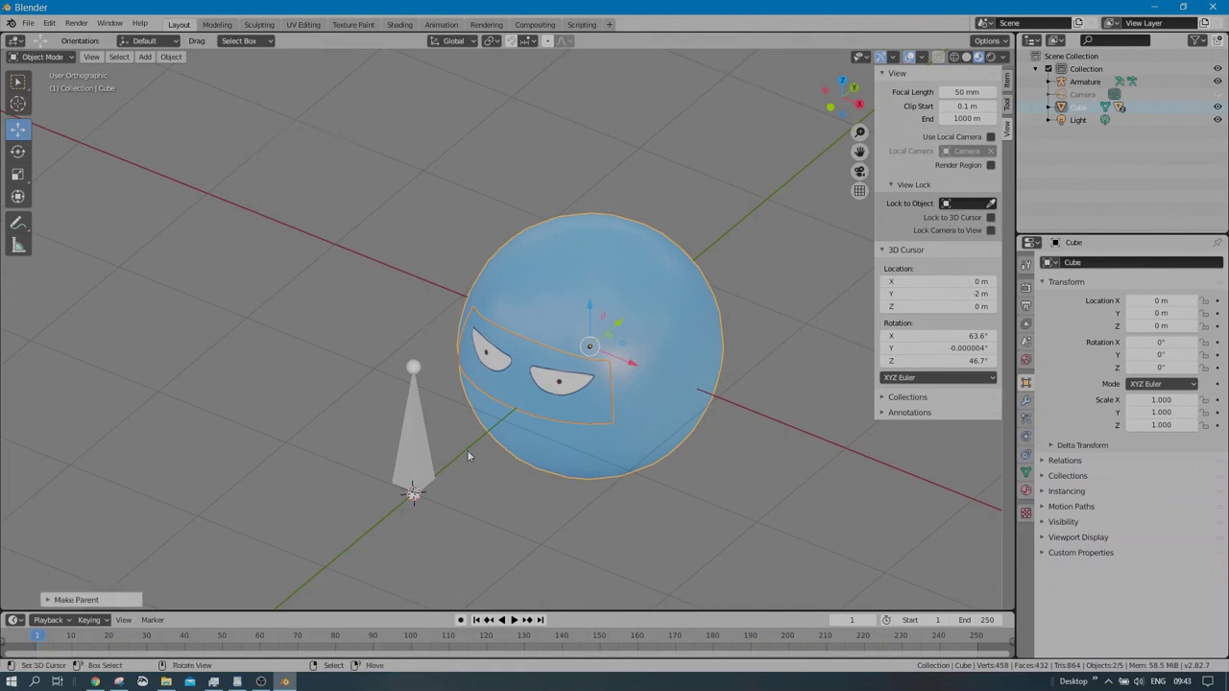
# - Parent the armature to the Cube head and test the hierarchy with a cancelled move of the head
pyautogui.click(420, 437)
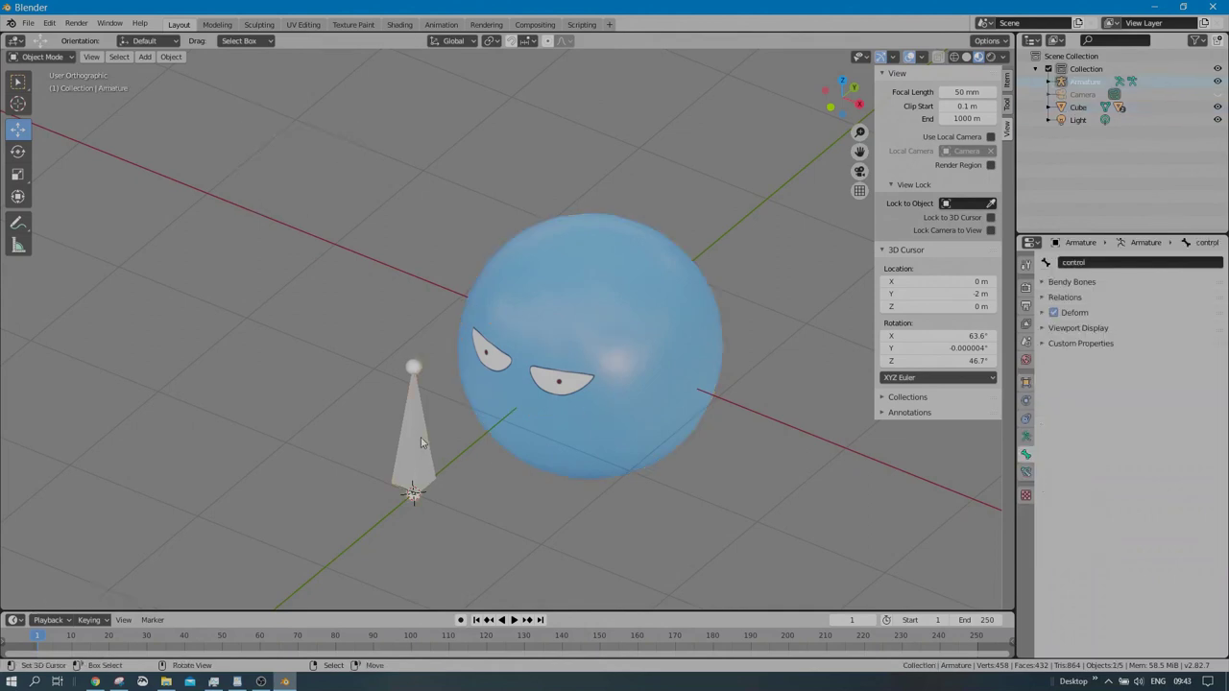
pyautogui.keyDown('shift'); pyautogui.click(626, 317); pyautogui.keyUp('shift')
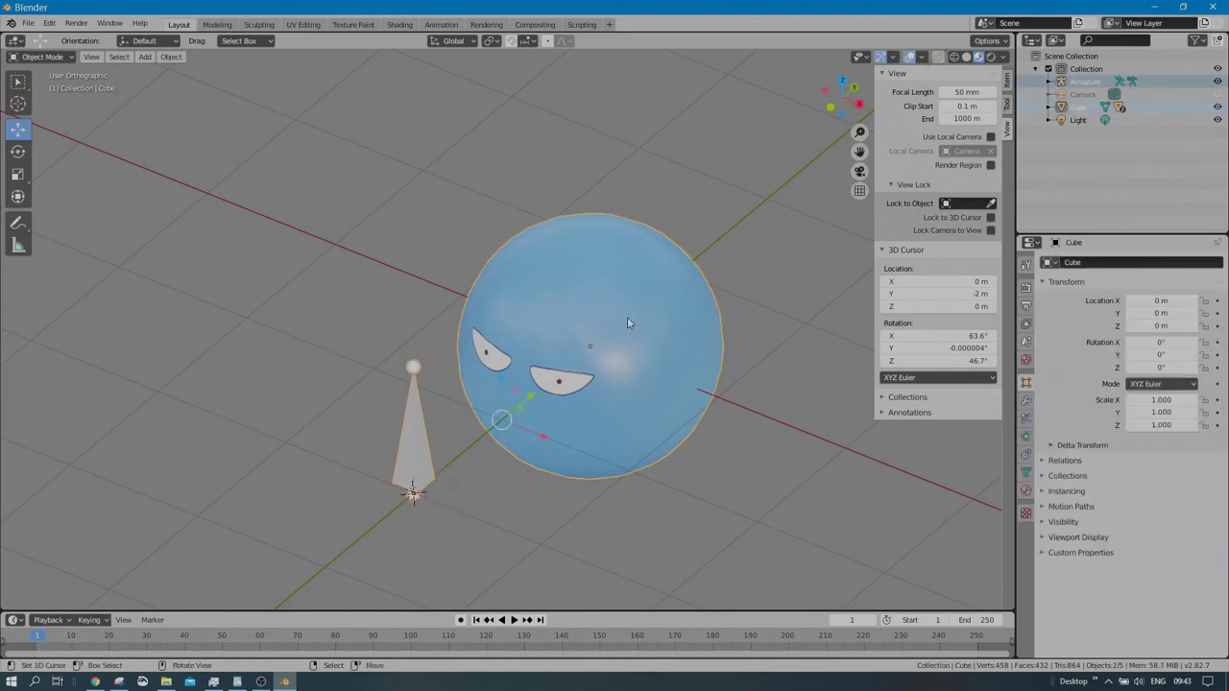
pyautogui.hotkey('ctrl', 'p')
pyautogui.click(629, 317)
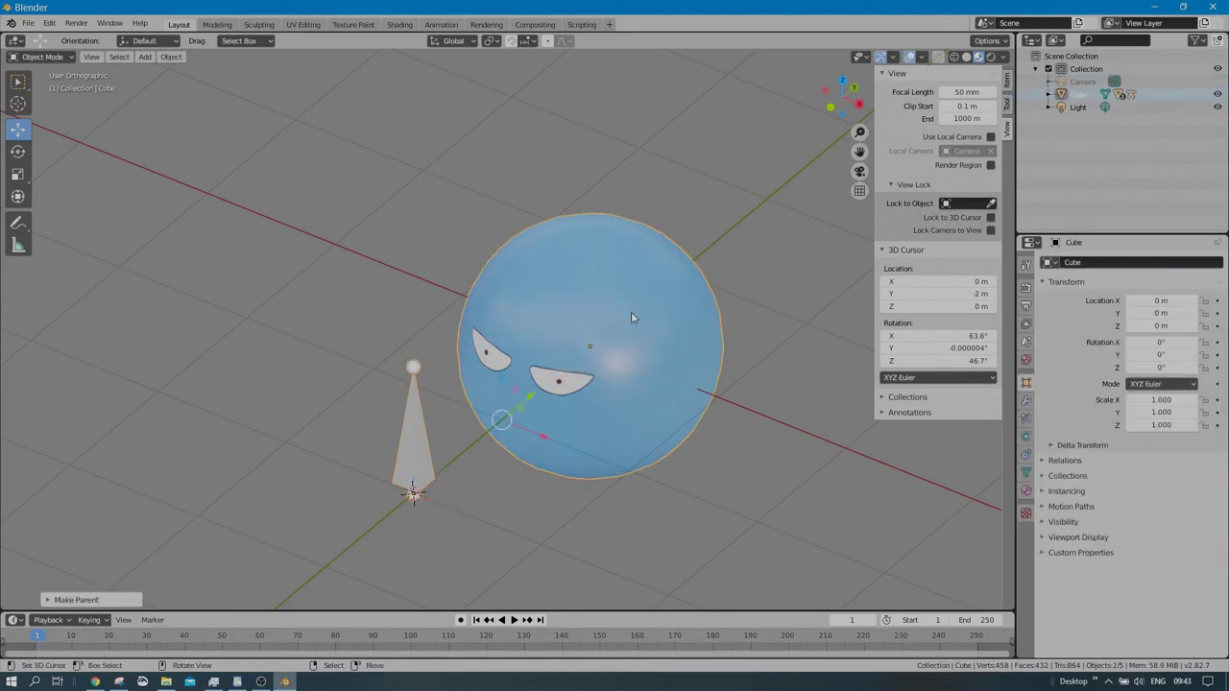
pyautogui.click(633, 327)
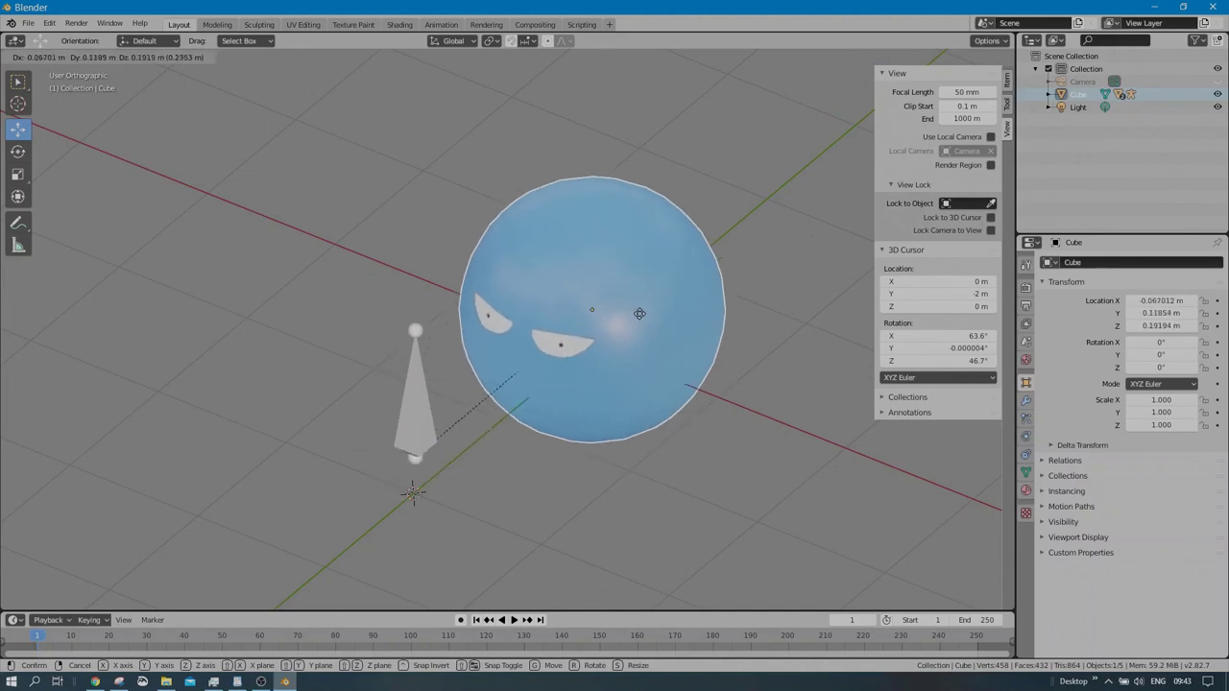
pyautogui.rightClick(616, 325)
# - Lower the armature along Z so that it sits well below the face
pyautogui.moveTo(587, 388); pyautogui.dragTo(360, 315, button='middle')
pyautogui.click(384, 283)
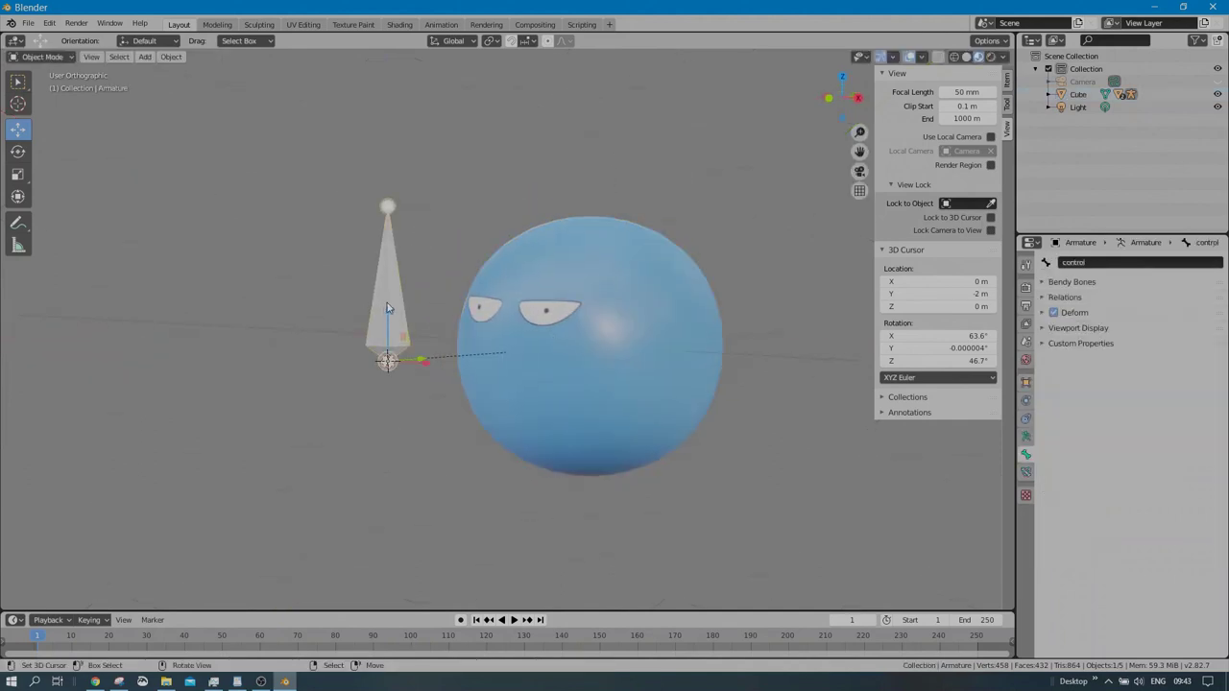
pyautogui.moveTo(390, 318); pyautogui.dragTo(390, 518)
# - Switch the armature to Pose Mode and move the control bone to shift the pupils
pyautogui.moveTo(475, 357); pyautogui.dragTo(514, 403, button='middle')
pyautogui.scroll(-3, 509, 386)
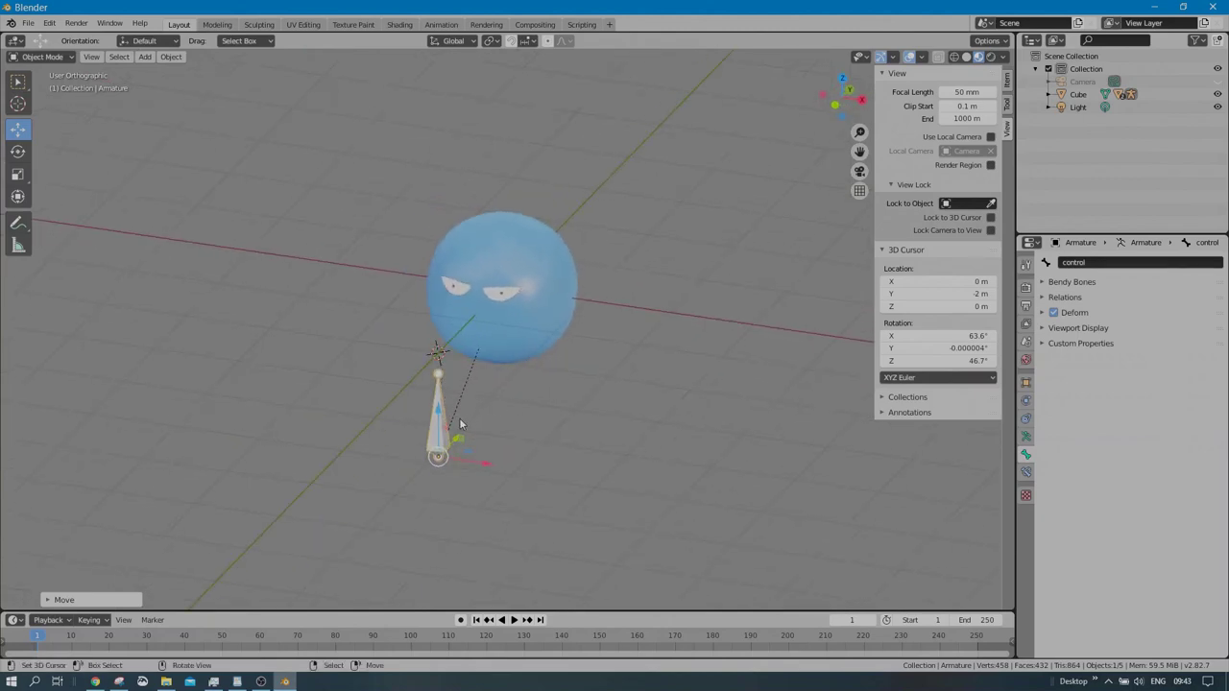
pyautogui.press('Tab')
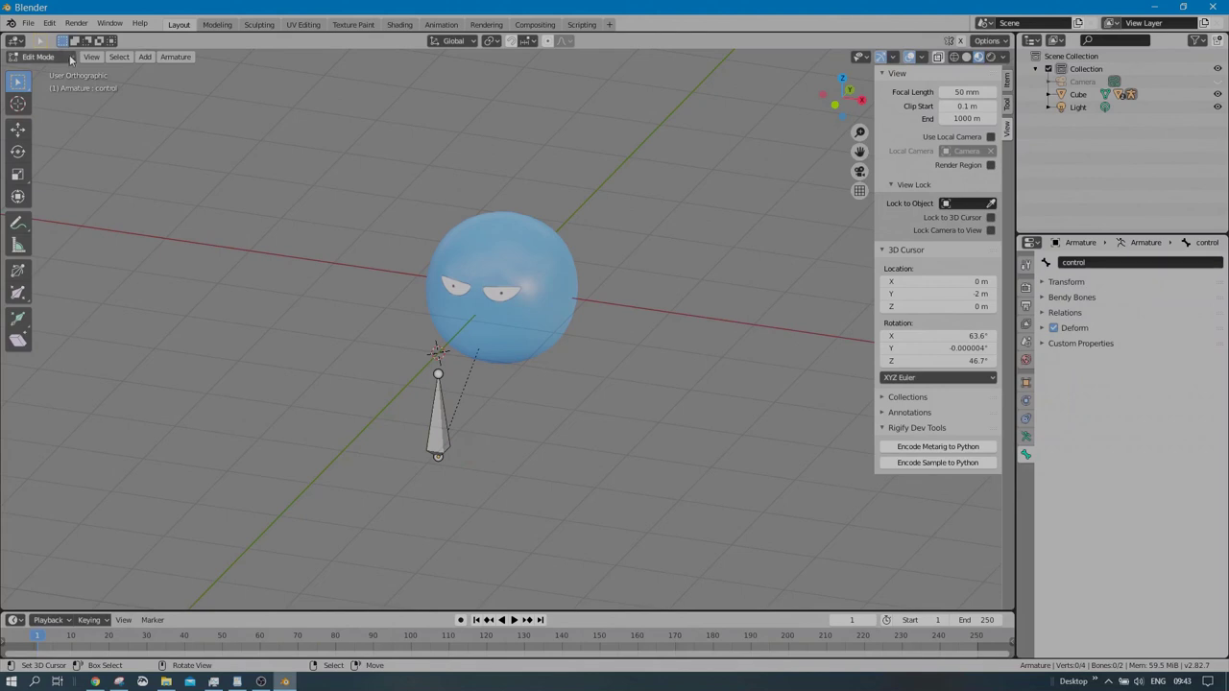
pyautogui.click(38, 57)
pyautogui.click(43, 100)
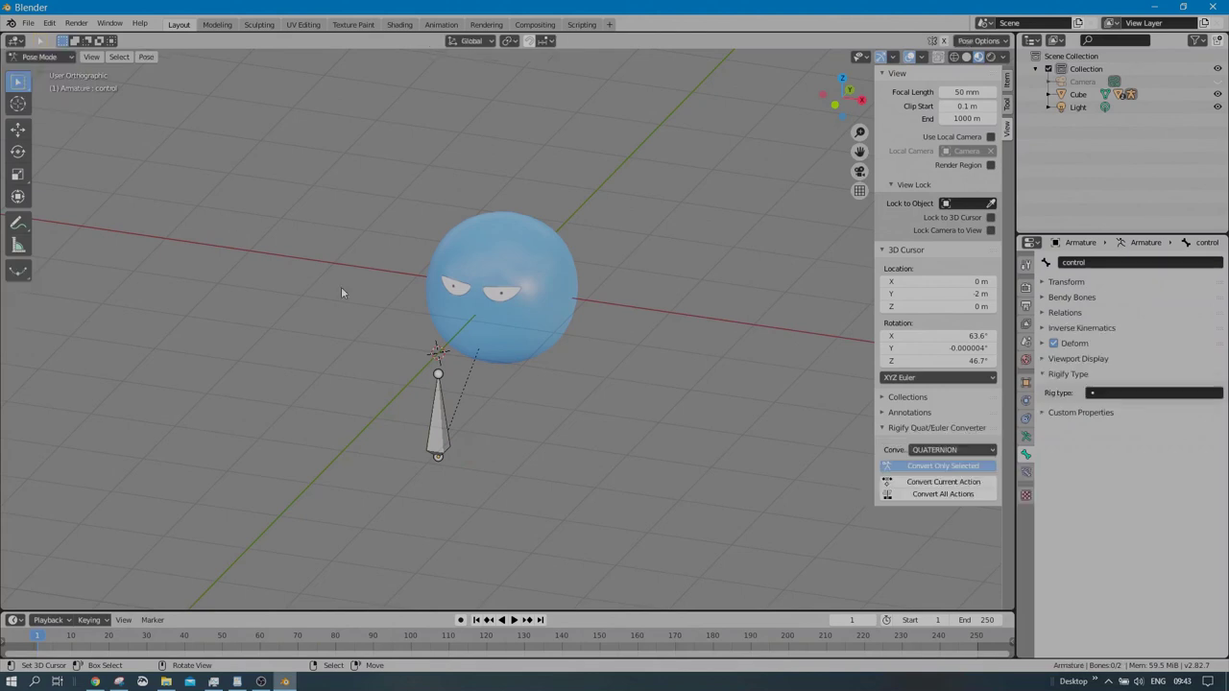
pyautogui.click(442, 407)
pyautogui.press('g')
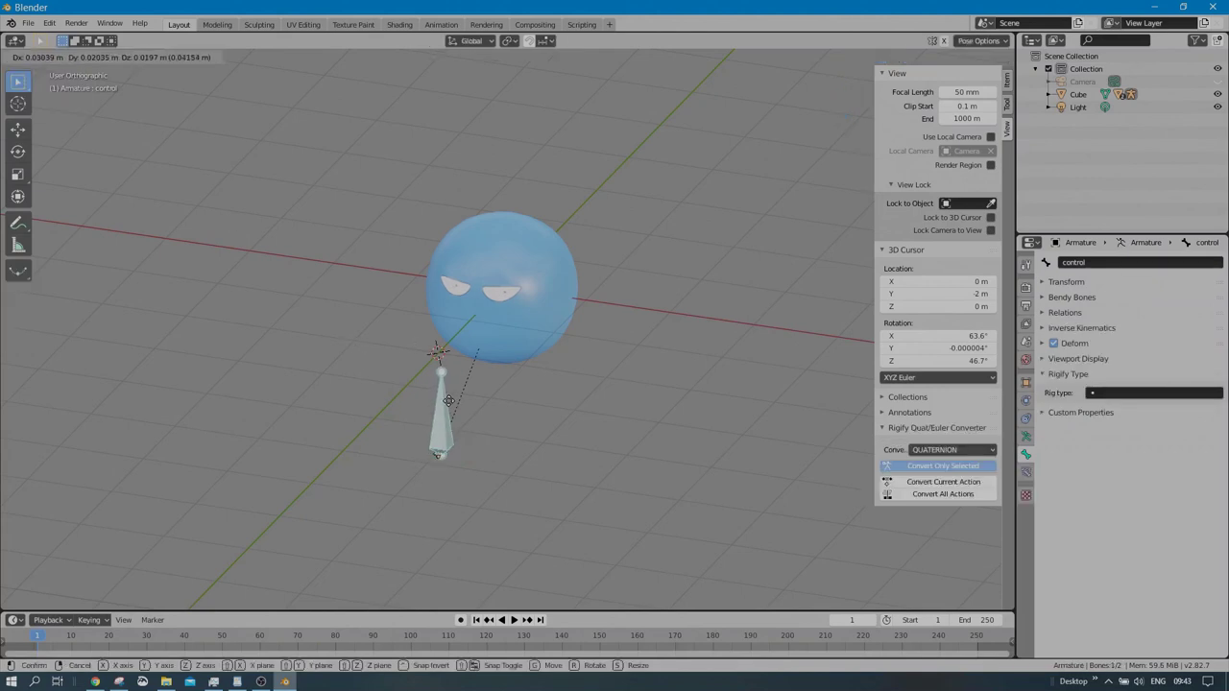